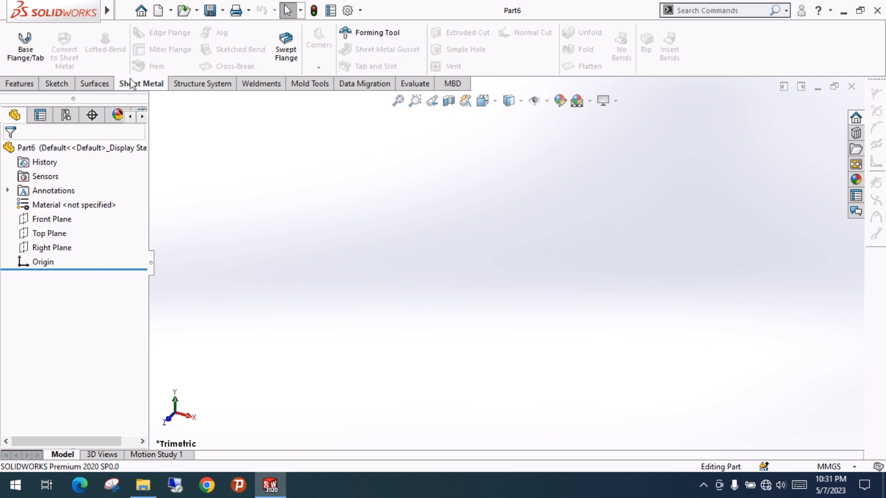
Sketch a center rectangle about 144 by 94 mm on the Front Plane, centred on the origin
{"action": "left_click", "coordinate": [57, 84]}
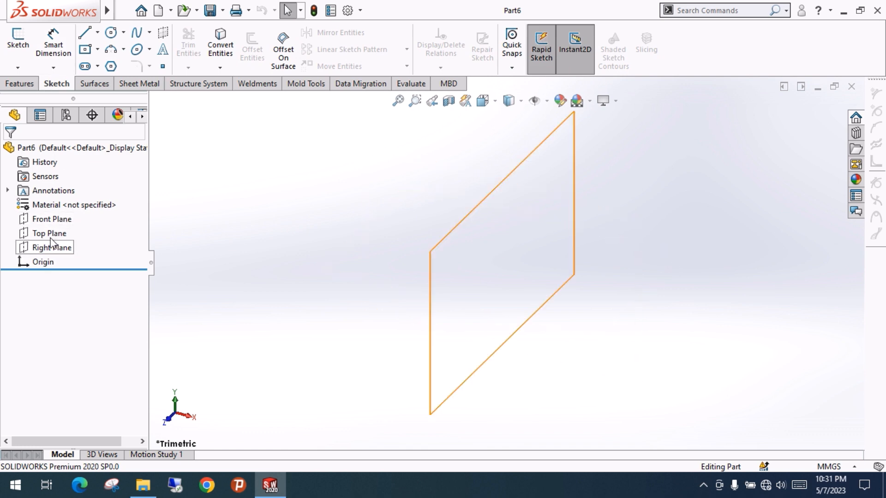
{"action": "left_click", "coordinate": [65, 220]}
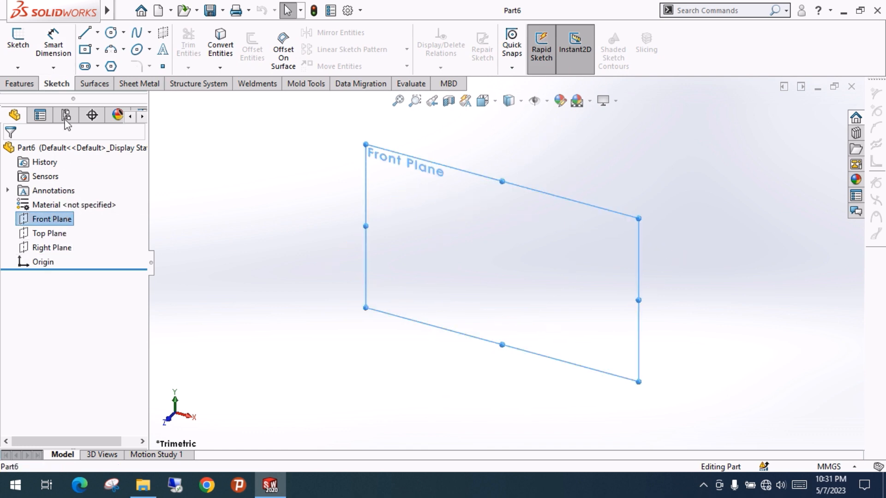
{"action": "left_click", "coordinate": [18, 39]}
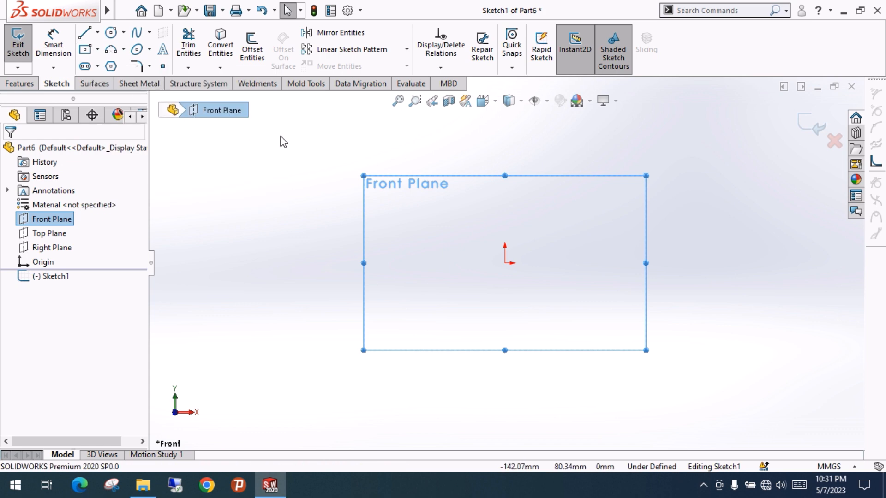
{"action": "scroll", "coordinate": [493, 267], "scroll_direction": "up", "scroll_amount": 1}
{"action": "scroll", "coordinate": [508, 254], "scroll_direction": "down", "scroll_amount": 2}
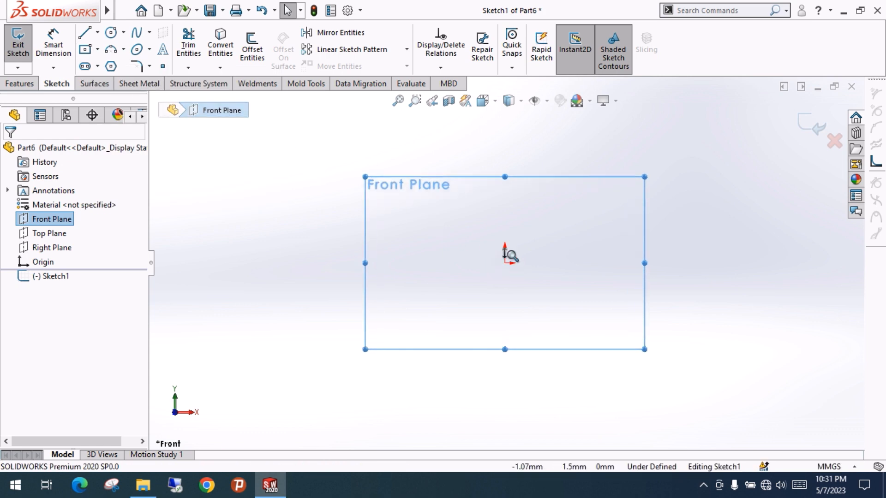
{"action": "middle_click_drag", "start_coordinate": [513, 264], "coordinate": [462, 280], "text": "ctrl"}
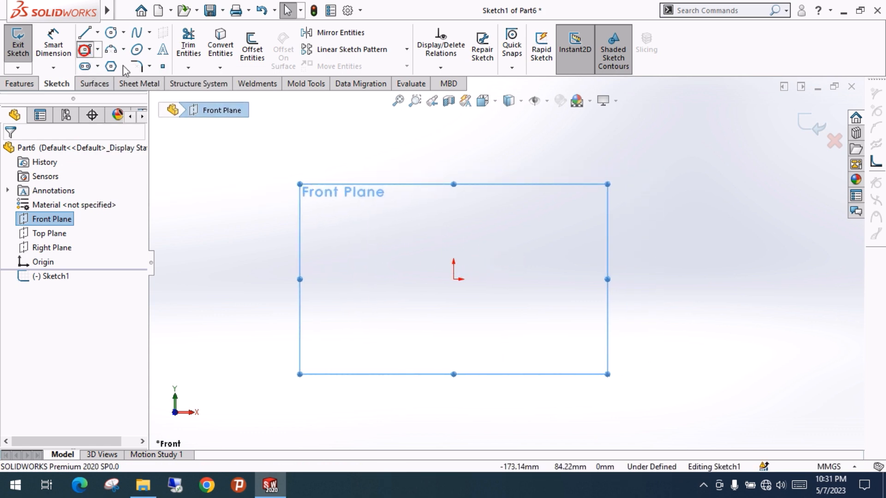
{"action": "left_click", "coordinate": [86, 50]}
{"action": "left_click", "coordinate": [454, 279]}
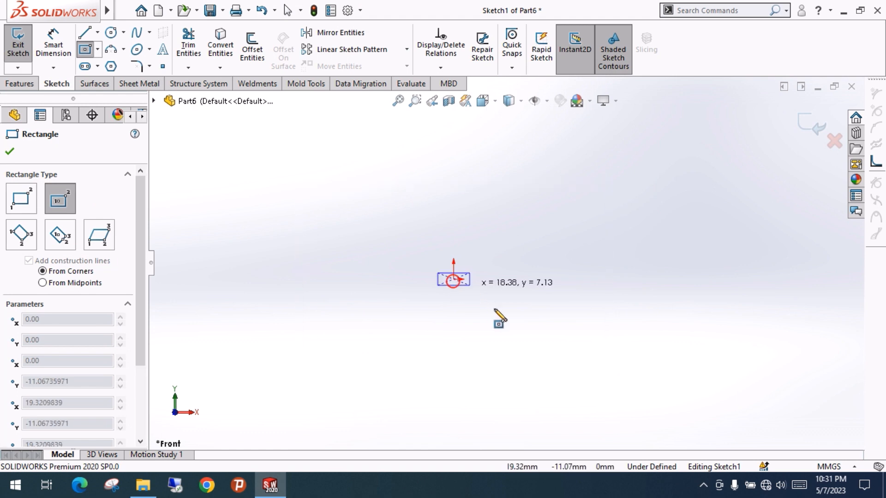
{"action": "left_click", "coordinate": [578, 359]}
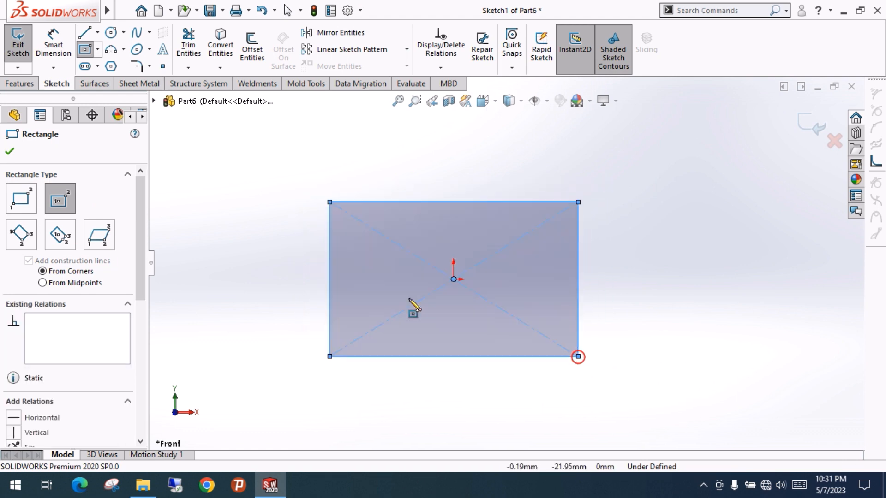
{"action": "key", "text": "Escape"}
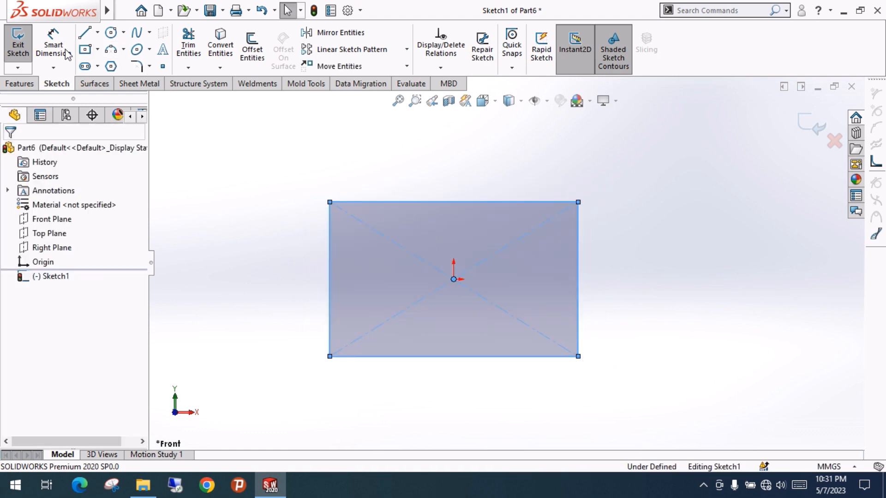
Dimension the rectangle's lower horizontal edge at 150 mm
{"action": "left_click", "coordinate": [54, 46]}
{"action": "left_click", "coordinate": [472, 360]}
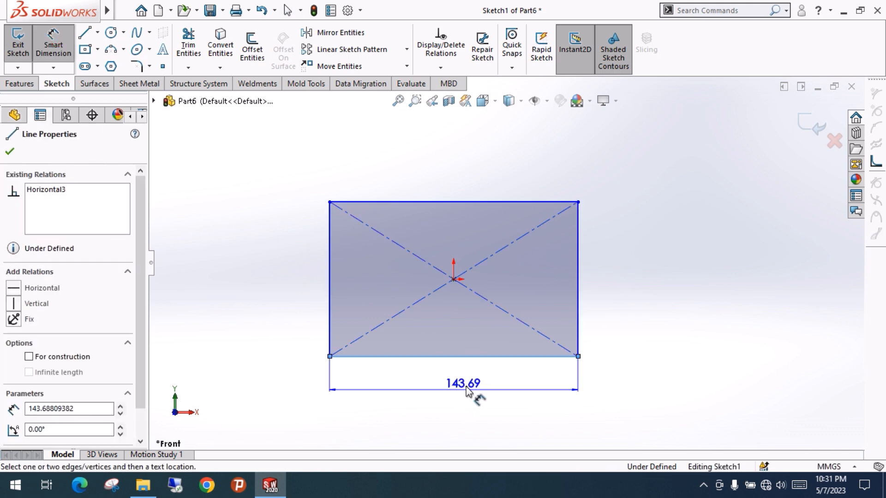
{"action": "left_click", "coordinate": [594, 385]}
{"action": "type", "text": "150"}
{"action": "key", "text": "Return"}
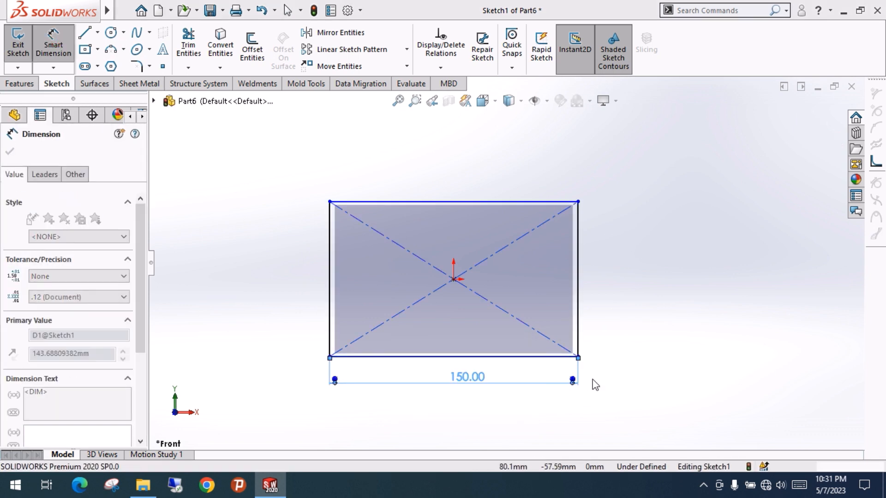
Dimension the rectangle's vertical edge at 100 mm and exit the sketch
{"action": "left_click", "coordinate": [578, 306]}
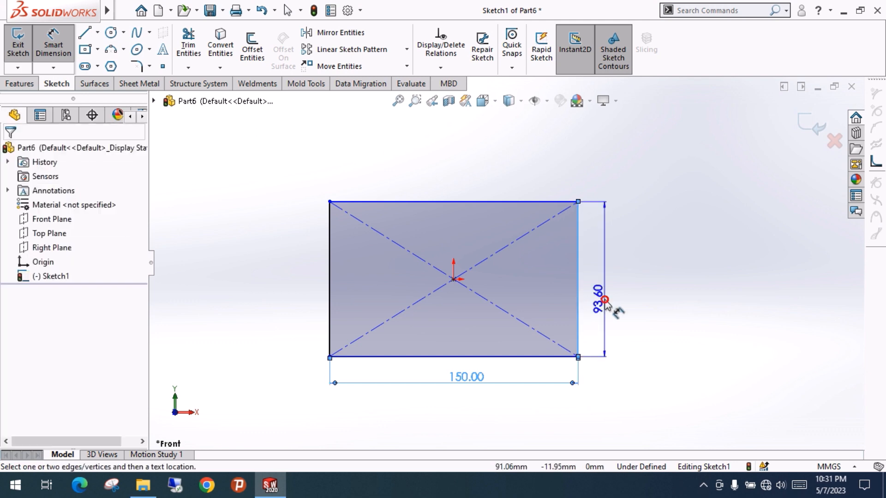
{"action": "left_click", "coordinate": [604, 305]}
{"action": "type", "text": "100"}
{"action": "key", "text": "Return"}
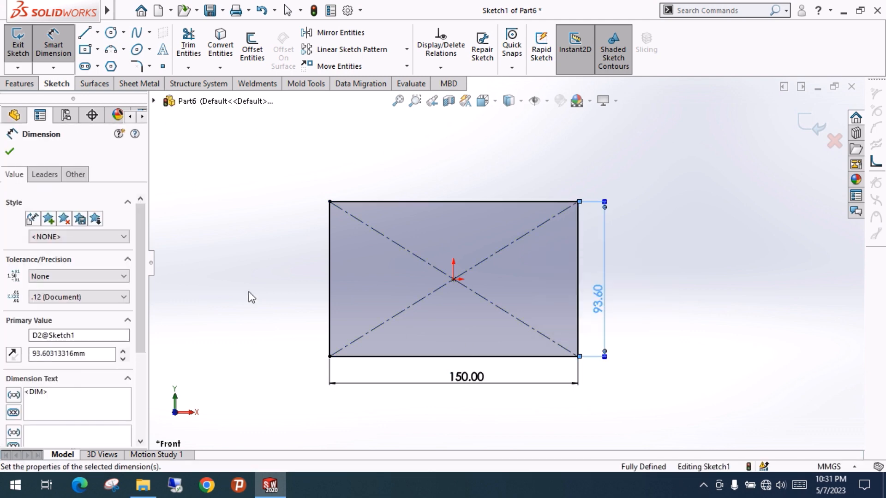
{"action": "left_click", "coordinate": [211, 213]}
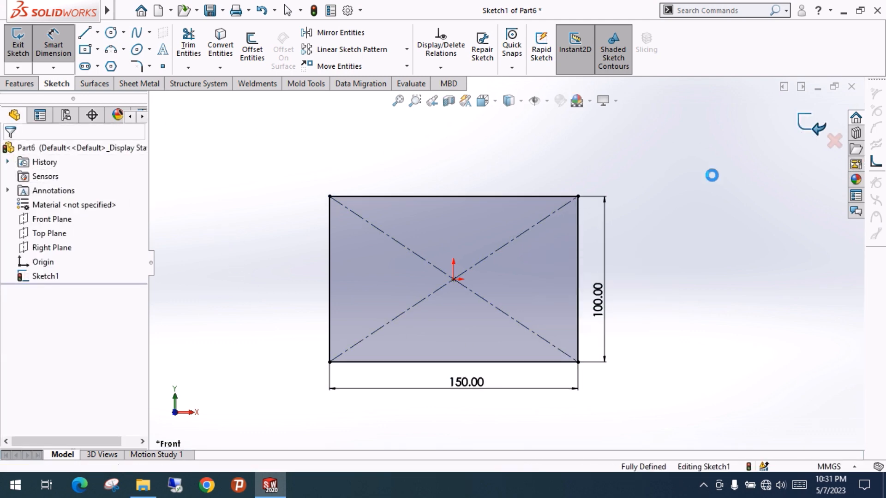
{"action": "left_click", "coordinate": [804, 121]}
{"action": "left_click", "coordinate": [307, 194]}
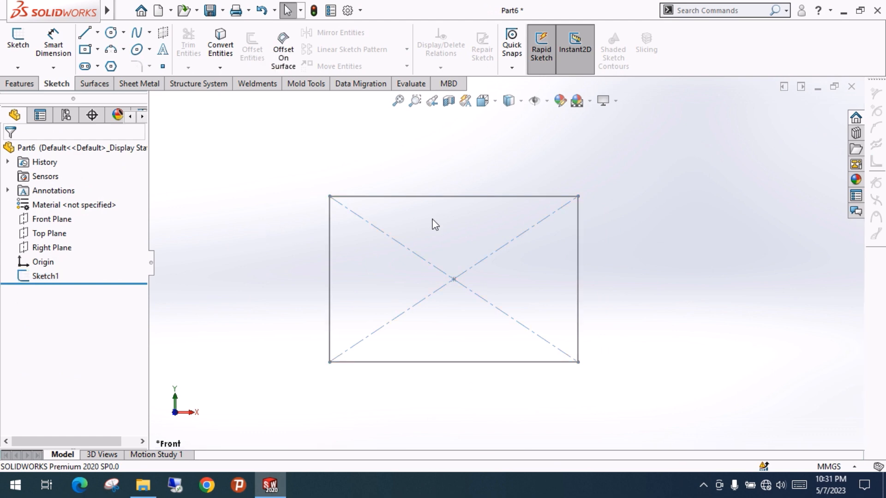
Start a sheet metal Base Flange from the existing rectangle sketch
{"action": "middle_click_drag", "start_coordinate": [433, 224], "coordinate": [404, 258]}
{"action": "left_click", "coordinate": [141, 85]}
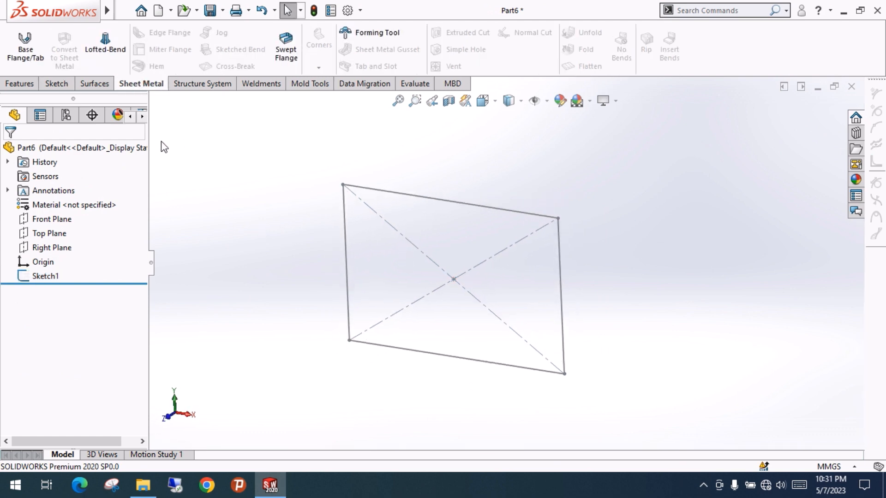
{"action": "left_click", "coordinate": [26, 58]}
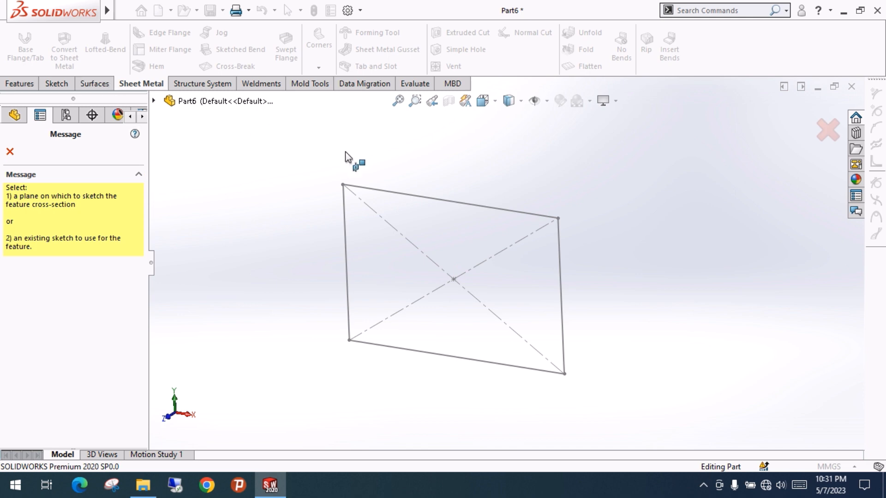
{"action": "left_click", "coordinate": [416, 199]}
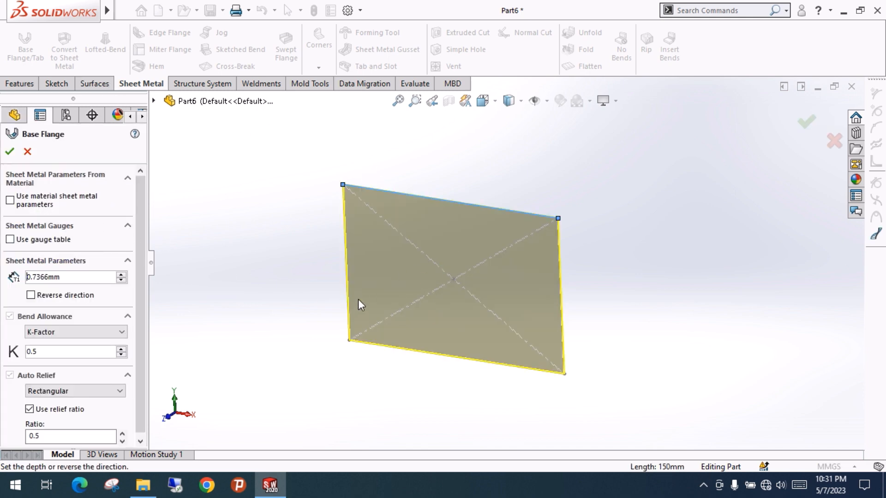
Set the base flange's sheet metal thickness to 1 mm
{"action": "middle_click_drag", "start_coordinate": [359, 300], "coordinate": [442, 252]}
{"action": "middle_click_drag", "start_coordinate": [491, 214], "coordinate": [517, 163], "text": "shift"}
{"action": "middle_click_drag", "start_coordinate": [507, 205], "coordinate": [697, 210], "text": "ctrl"}
{"action": "scroll", "coordinate": [549, 258], "scroll_direction": "up", "scroll_amount": 3}
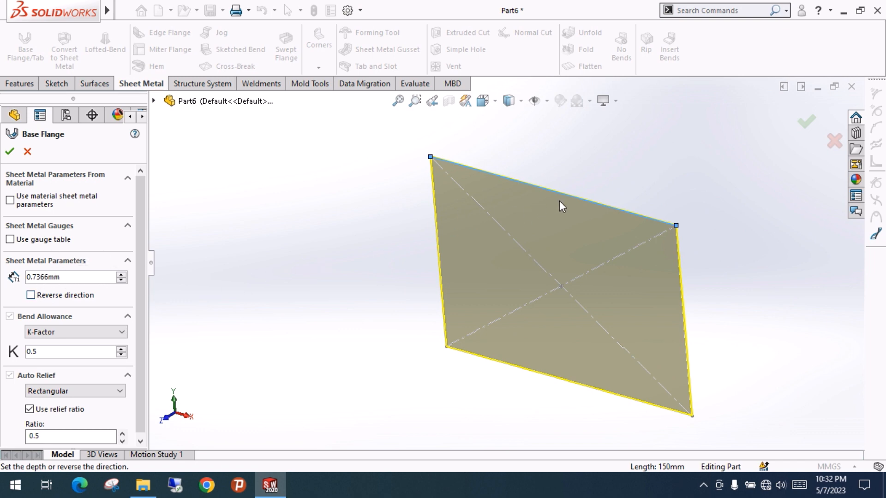
{"action": "scroll", "coordinate": [635, 235], "scroll_direction": "down", "scroll_amount": 3}
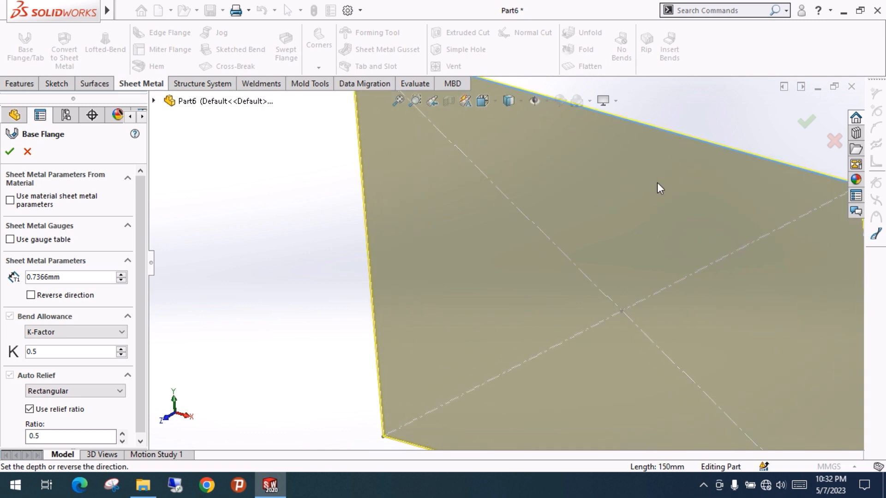
{"action": "scroll", "coordinate": [645, 244], "scroll_direction": "down", "scroll_amount": 5}
{"action": "scroll", "coordinate": [521, 288], "scroll_direction": "up", "scroll_amount": 4}
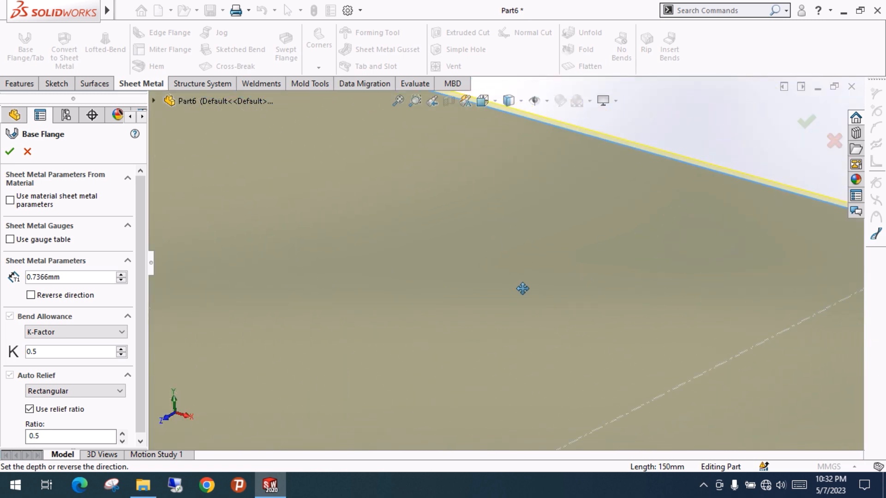
{"action": "double_click", "coordinate": [88, 277]}
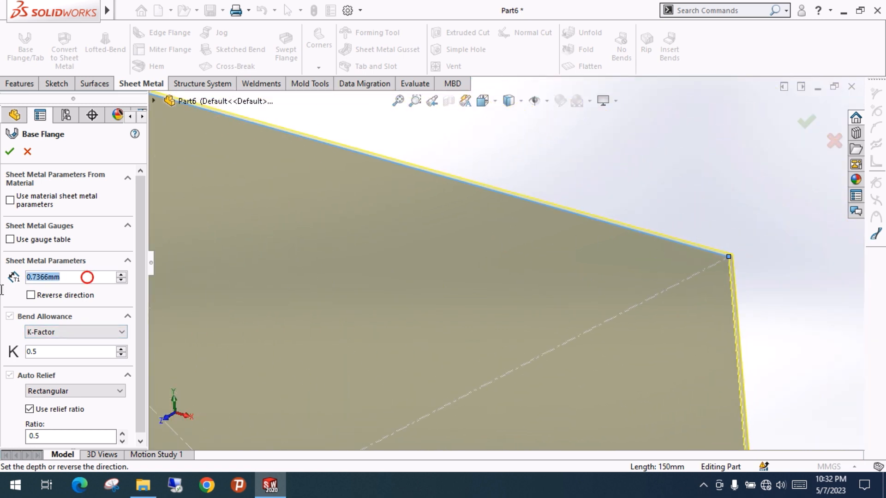
{"action": "type", "text": "1"}
{"action": "key", "text": "Return"}
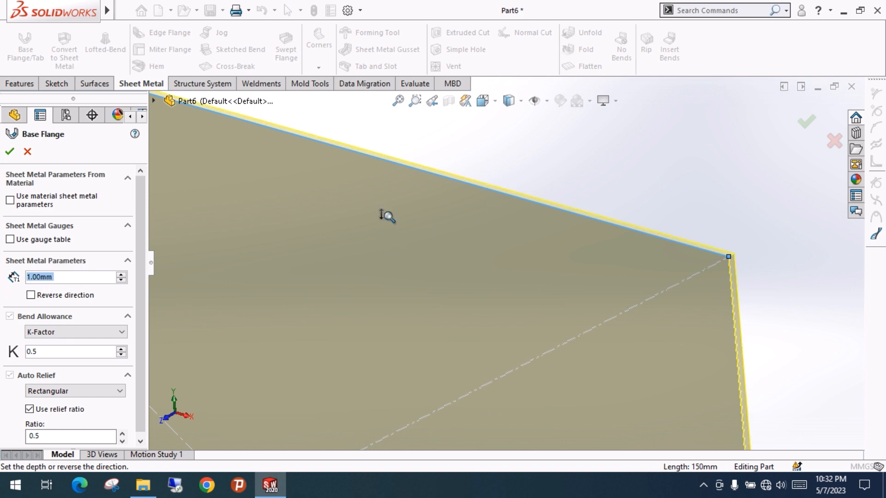
Reverse the thickness direction of the base flange and accept the feature
{"action": "scroll", "coordinate": [233, 273], "scroll_direction": "up", "scroll_amount": 1}
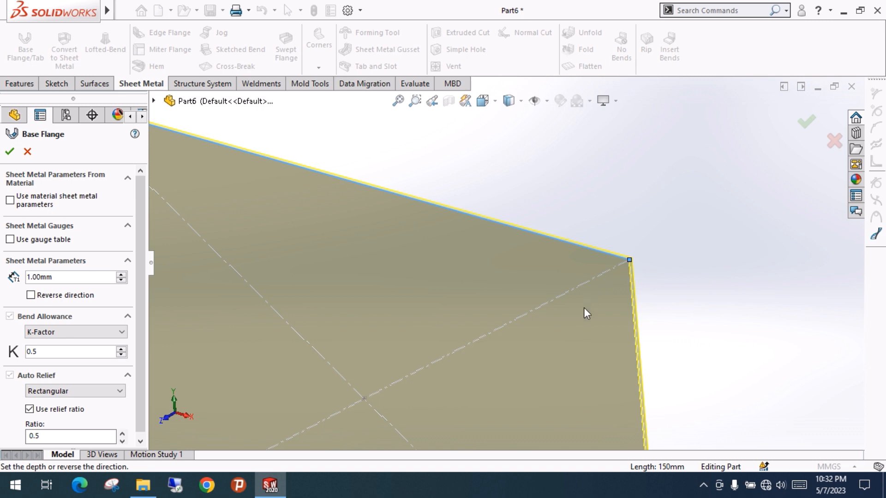
{"action": "middle_click_drag", "start_coordinate": [584, 308], "coordinate": [617, 240], "text": "shift"}
{"action": "middle_click_drag", "start_coordinate": [771, 302], "coordinate": [740, 225], "text": "ctrl"}
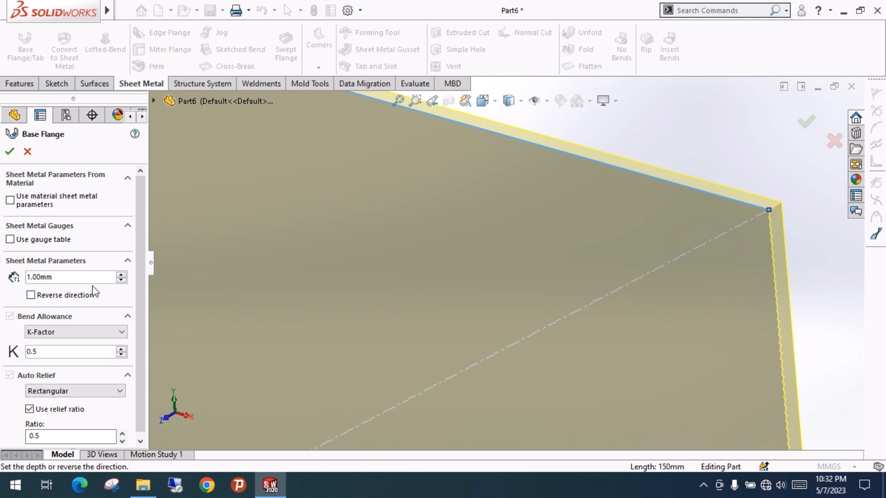
{"action": "left_click", "coordinate": [31, 295]}
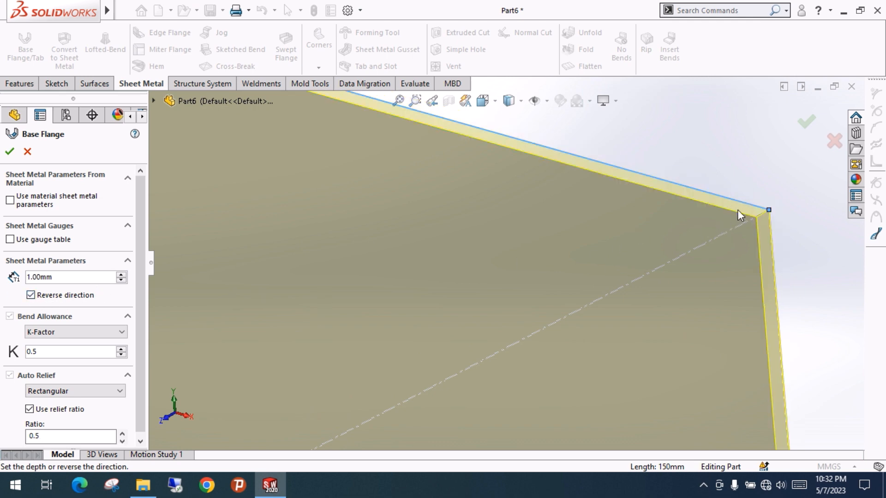
{"action": "middle_click_drag", "start_coordinate": [747, 246], "coordinate": [689, 306], "text": "shift"}
{"action": "middle_click_drag", "start_coordinate": [489, 324], "coordinate": [639, 356], "text": "ctrl"}
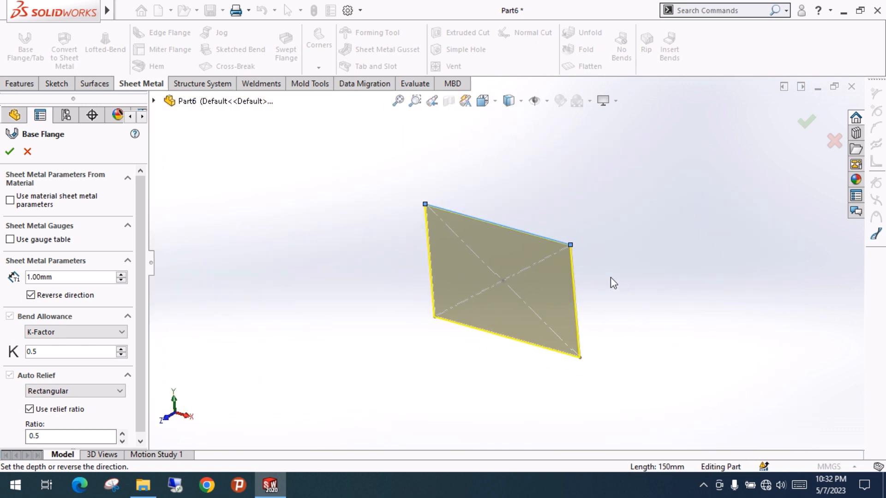
{"action": "left_click", "coordinate": [9, 152]}
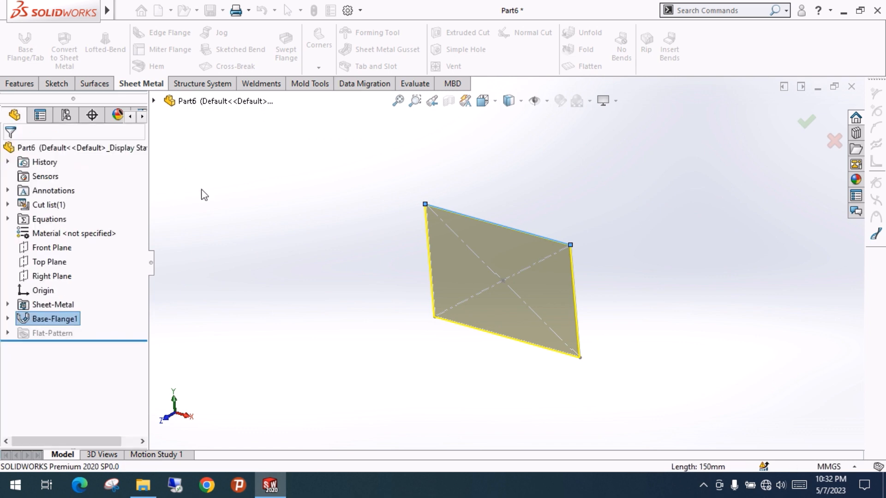
Delete the Sheet-Metal feature together with its dependent features, and undo the deletion
{"action": "middle_click_drag", "start_coordinate": [511, 252], "coordinate": [529, 253]}
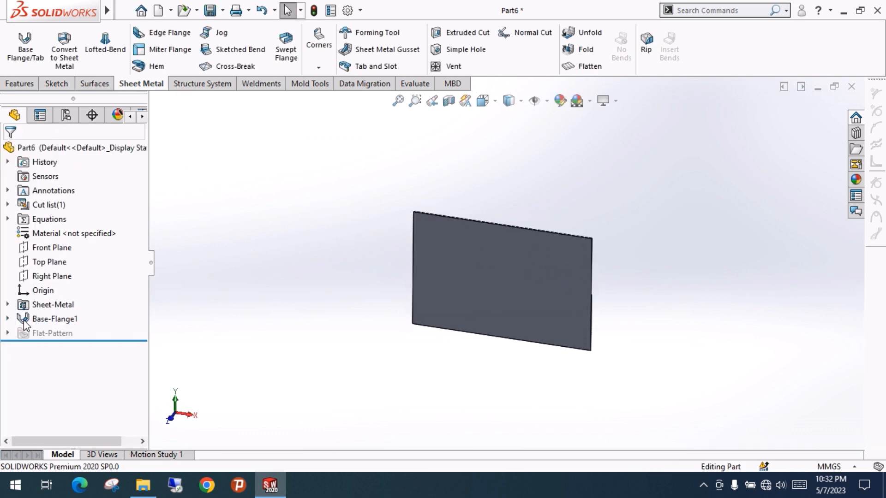
{"action": "left_click", "coordinate": [45, 307]}
{"action": "key", "text": "Delete"}
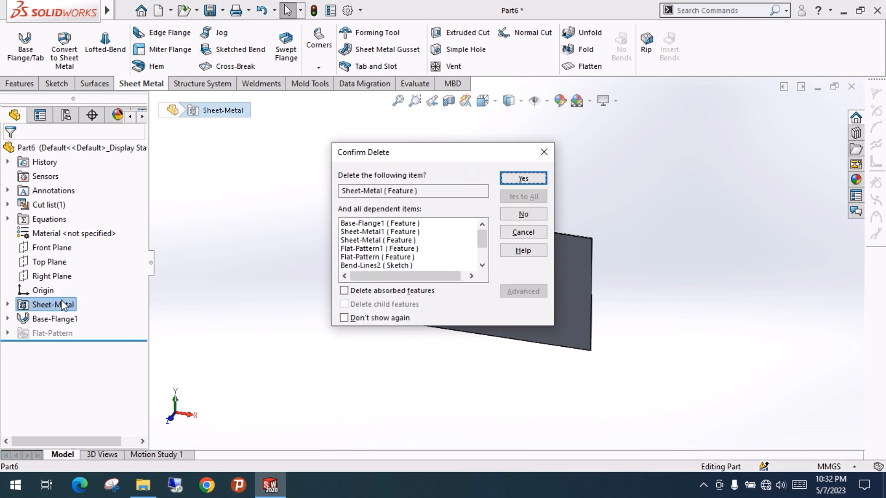
{"action": "key", "text": "Return"}
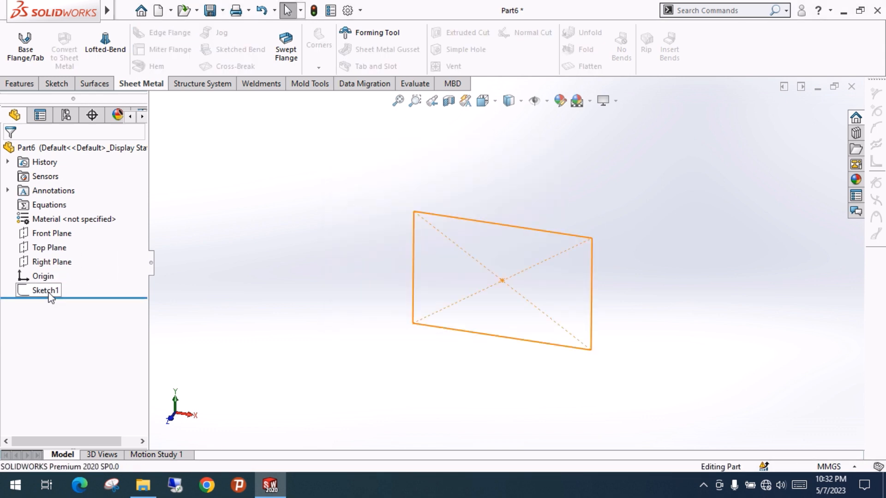
{"action": "left_click", "coordinate": [49, 294]}
{"action": "left_click", "coordinate": [332, 283]}
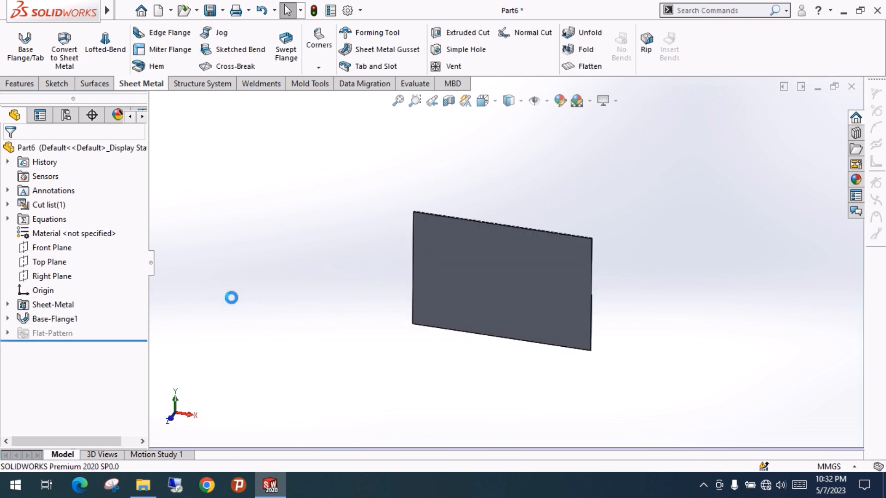
Delete the base flange feature and the remaining Sheet-Metal feature, keeping the rectangle sketch
{"action": "mouse_move", "coordinate": [554, 255]}
{"action": "middle_mouse_down"}
{"action": "mouse_move", "coordinate": [535, 254]}
{"action": "mouse_move", "coordinate": [547, 255]}
{"action": "middle_mouse_up"}
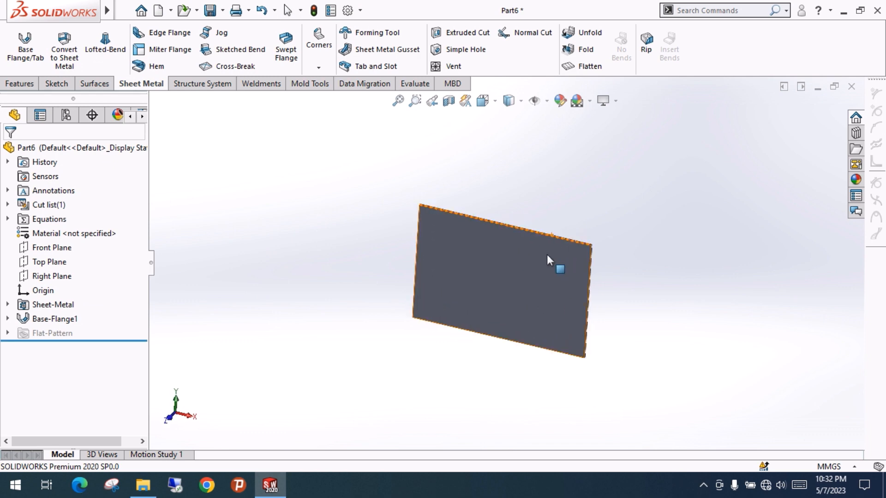
{"action": "left_click", "coordinate": [69, 319]}
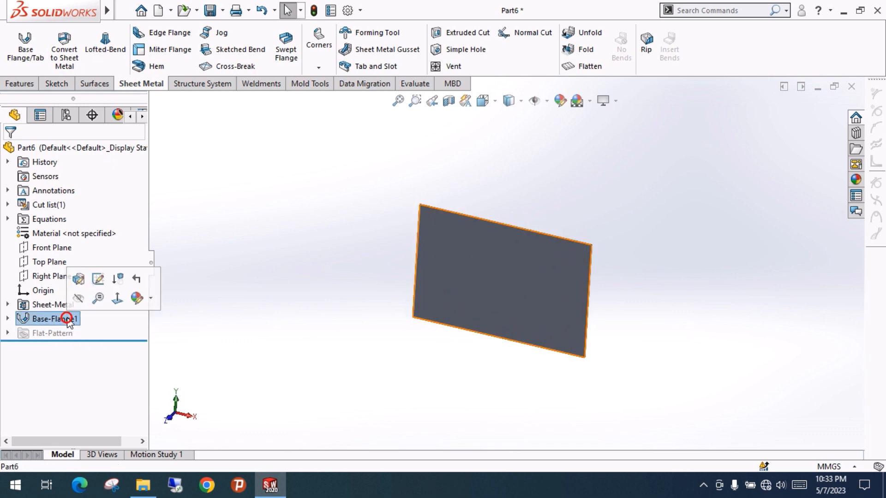
{"action": "key", "text": "Delete"}
{"action": "key", "text": "Return"}
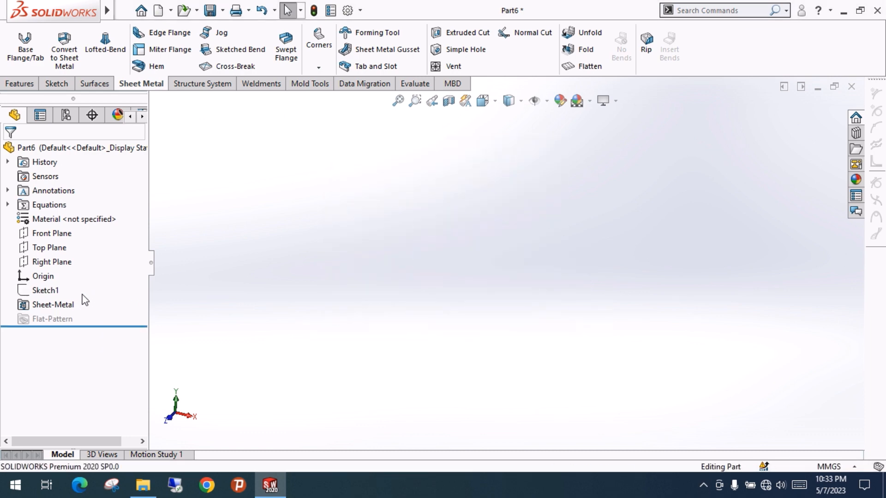
{"action": "left_click", "coordinate": [53, 305]}
{"action": "key", "text": "Delete"}
{"action": "key", "text": "Return"}
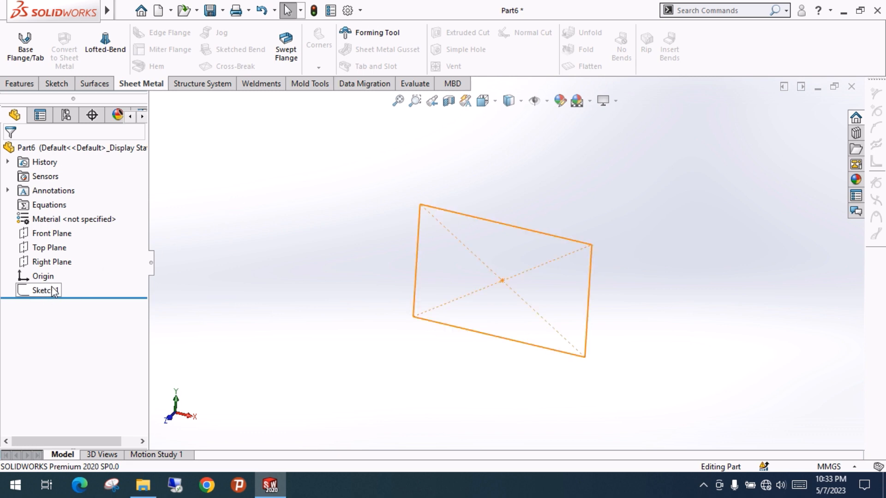
Edit the rectangle sketch, delete its upper horizontal line to leave an open U-shaped profile, and exit the sketch
{"action": "left_click", "coordinate": [54, 292]}
{"action": "left_click", "coordinate": [62, 269]}
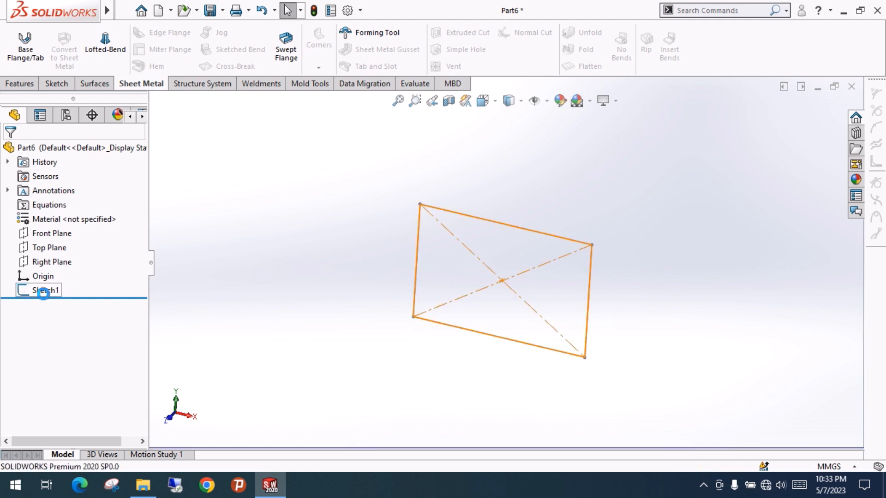
{"action": "left_click", "coordinate": [52, 290]}
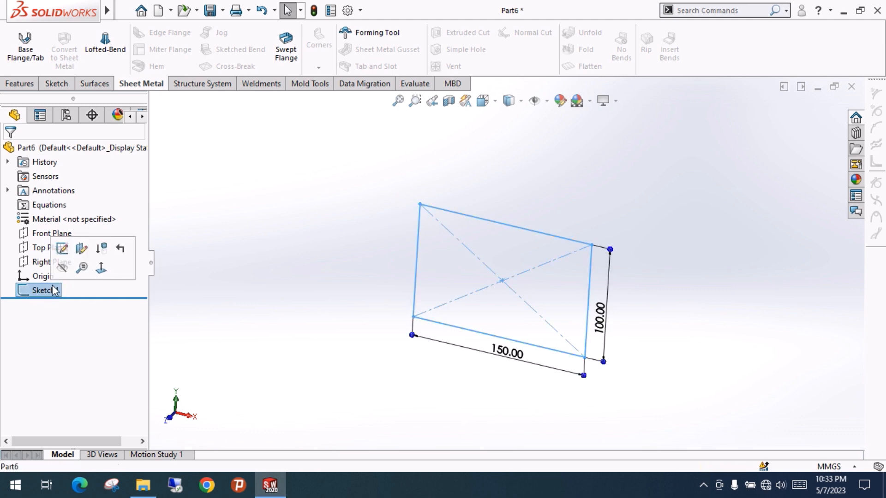
{"action": "left_click", "coordinate": [62, 248]}
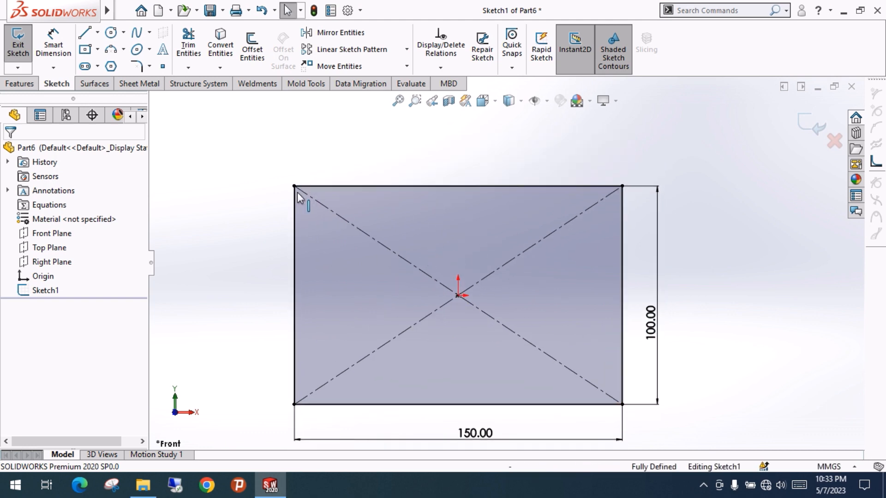
{"action": "left_click", "coordinate": [450, 186]}
{"action": "key", "text": "Delete"}
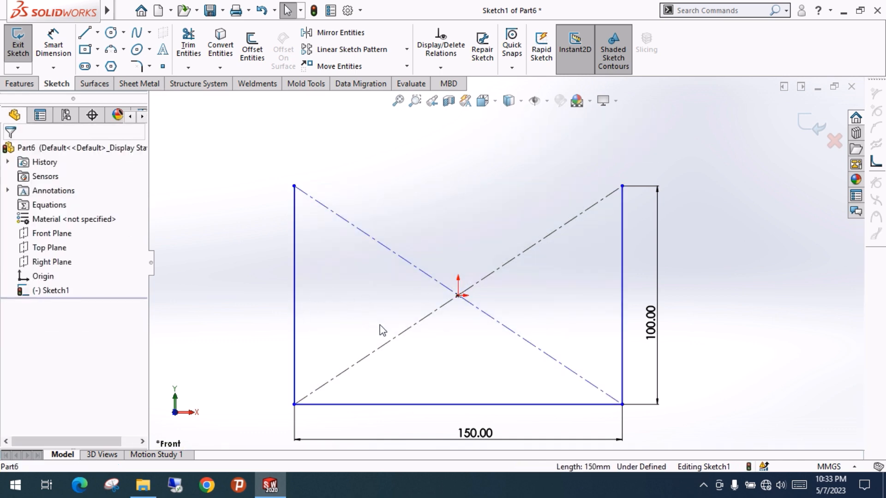
{"action": "middle_click_drag", "start_coordinate": [377, 325], "coordinate": [381, 267], "text": "ctrl"}
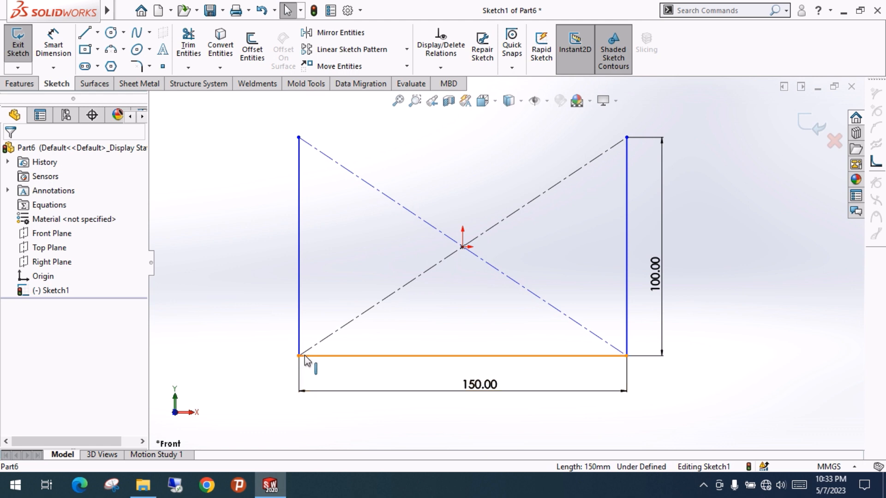
{"action": "scroll", "coordinate": [609, 271], "scroll_direction": "up", "scroll_amount": 3}
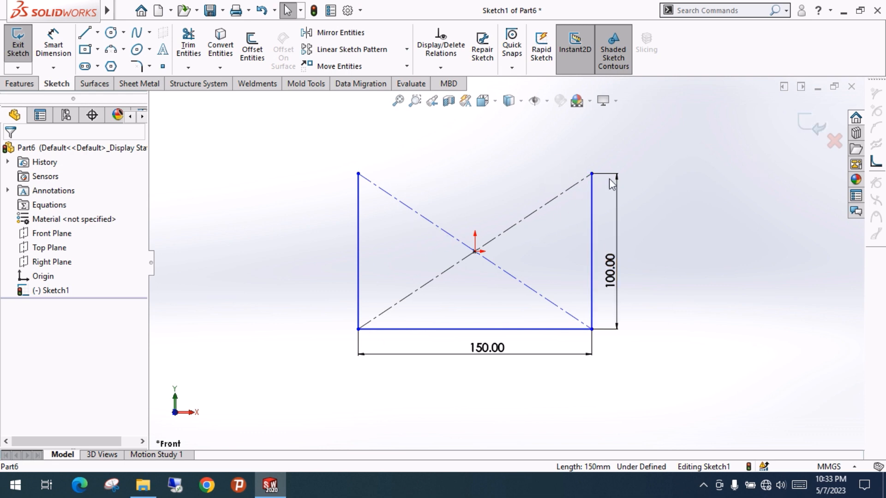
{"action": "left_click", "coordinate": [810, 123]}
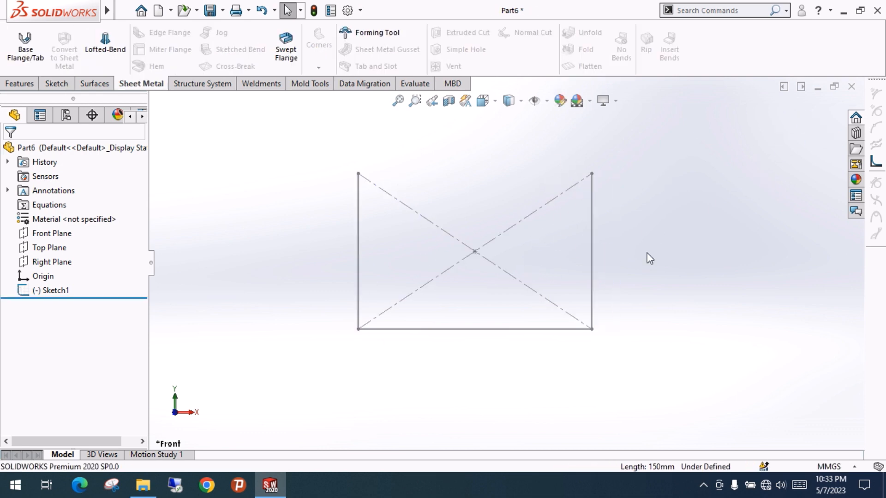
Start a Base Flange from the open three-sided sketch
{"action": "middle_click_drag", "start_coordinate": [391, 260], "coordinate": [334, 281]}
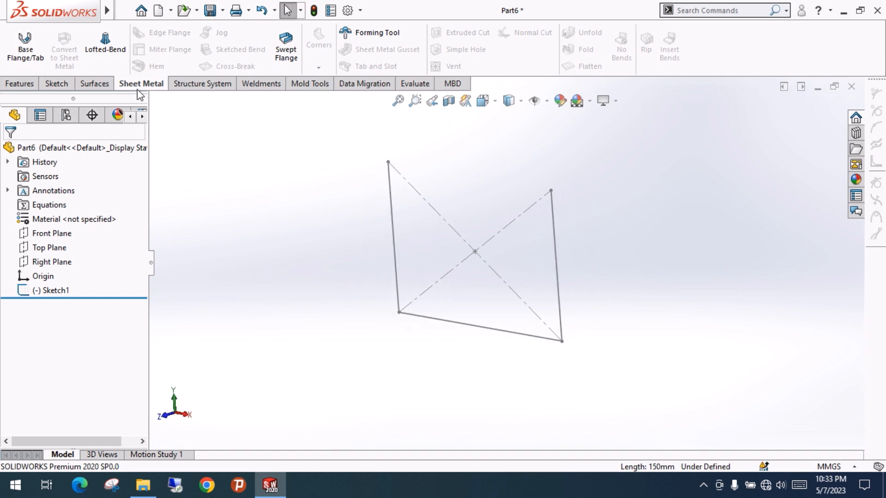
{"action": "left_click", "coordinate": [28, 46]}
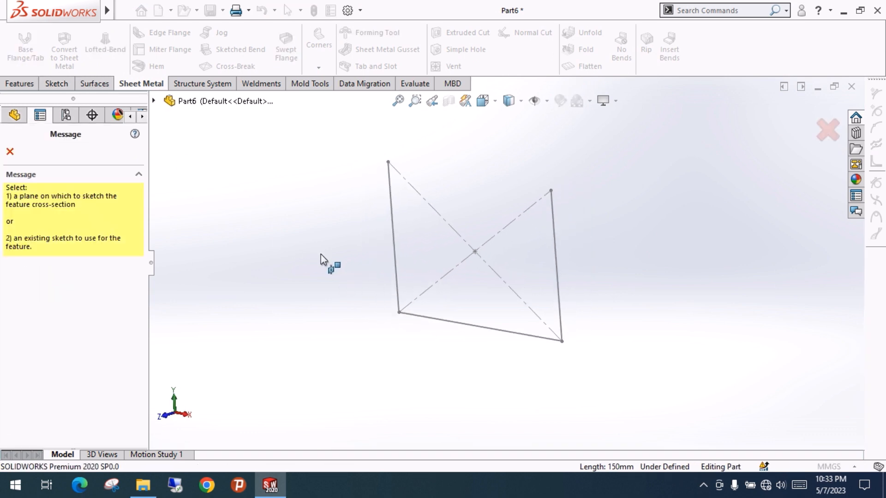
{"action": "left_click", "coordinate": [462, 323]}
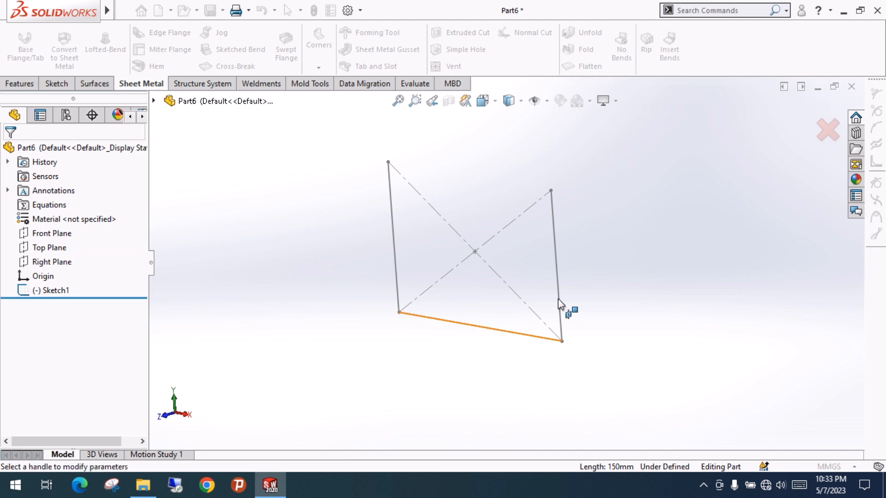
Examine the U-shaped base flange preview from several angles, including its upright ends and rounded bends
{"action": "middle_click_drag", "start_coordinate": [515, 279], "coordinate": [552, 275]}
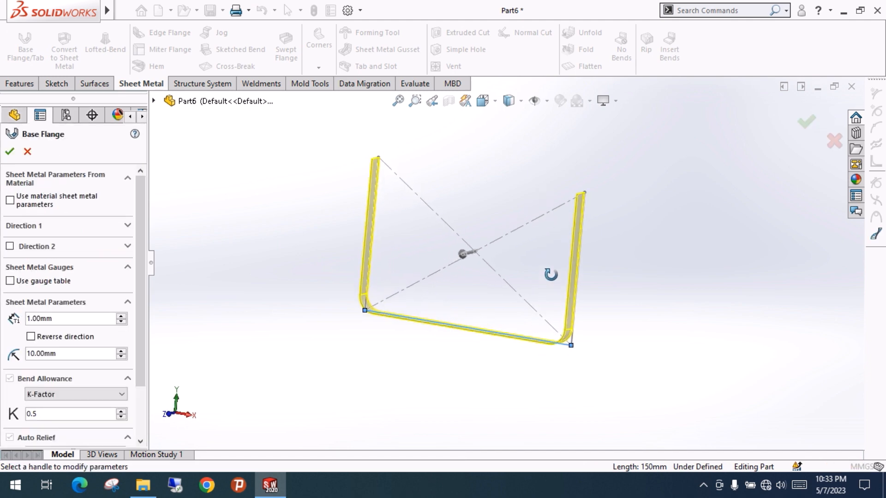
{"action": "middle_click_drag", "start_coordinate": [459, 245], "coordinate": [455, 157], "text": "shift"}
{"action": "middle_click_drag", "start_coordinate": [452, 208], "coordinate": [537, 264], "text": "ctrl"}
{"action": "middle_click_drag", "start_coordinate": [529, 228], "coordinate": [519, 321], "text": "shift"}
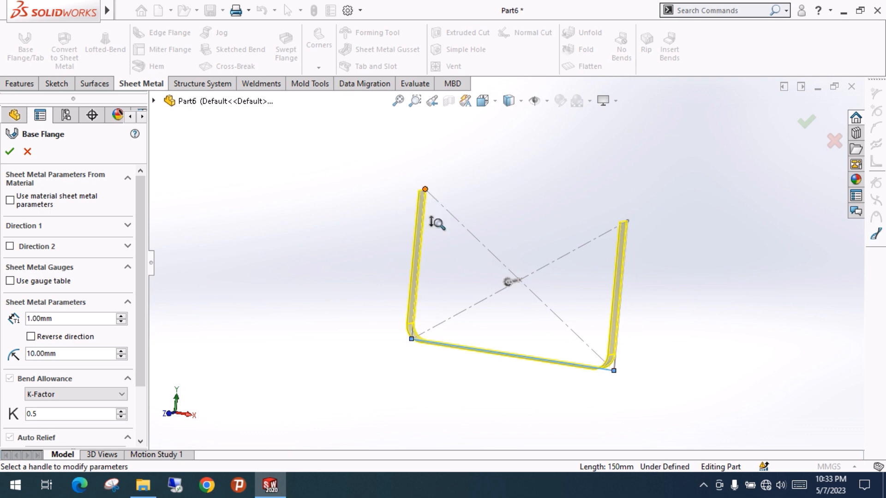
{"action": "mouse_move", "coordinate": [455, 192]}
{"action": "middle_mouse_down"}
{"action": "mouse_move", "coordinate": [439, 245]}
{"action": "mouse_move", "coordinate": [459, 200]}
{"action": "mouse_move", "coordinate": [447, 236]}
{"action": "mouse_move", "coordinate": [451, 188]}
{"action": "middle_mouse_up"}
{"action": "scroll", "coordinate": [452, 174], "scroll_direction": "down", "scroll_amount": 5}
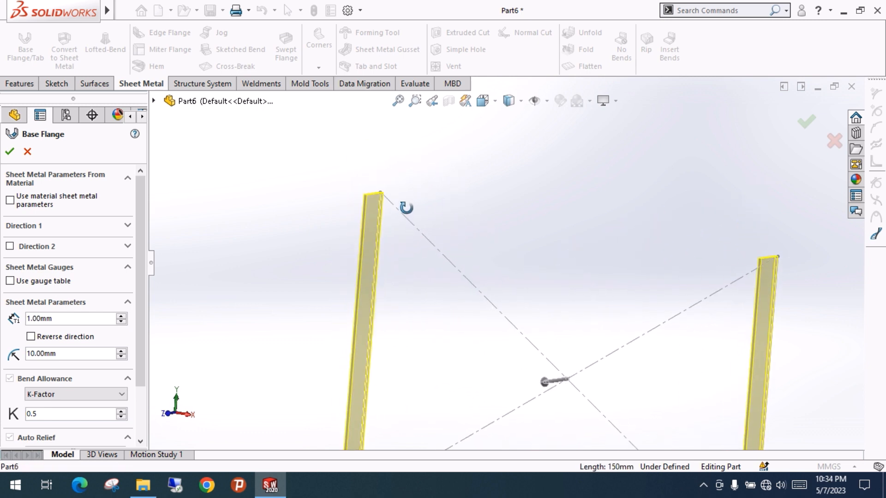
{"action": "scroll", "coordinate": [406, 207], "scroll_direction": "up", "scroll_amount": 5}
{"action": "middle_click_drag", "start_coordinate": [401, 259], "coordinate": [458, 301]}
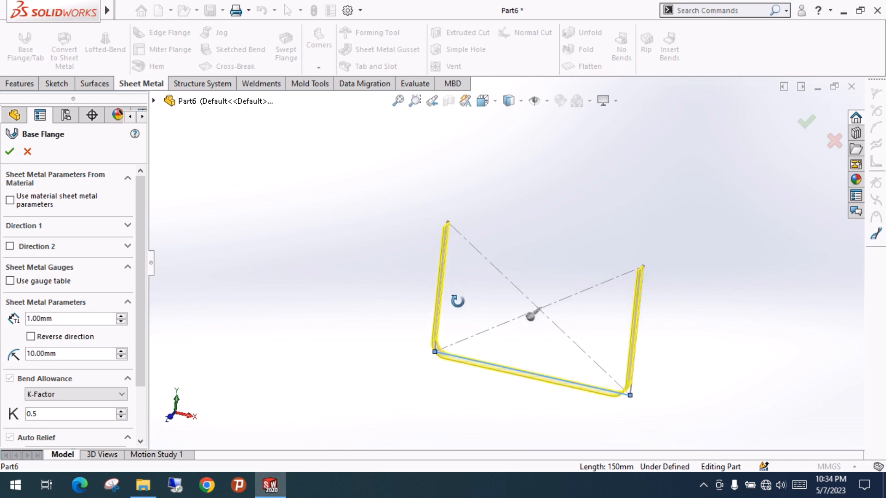
{"action": "scroll", "coordinate": [475, 217], "scroll_direction": "down", "scroll_amount": 4}
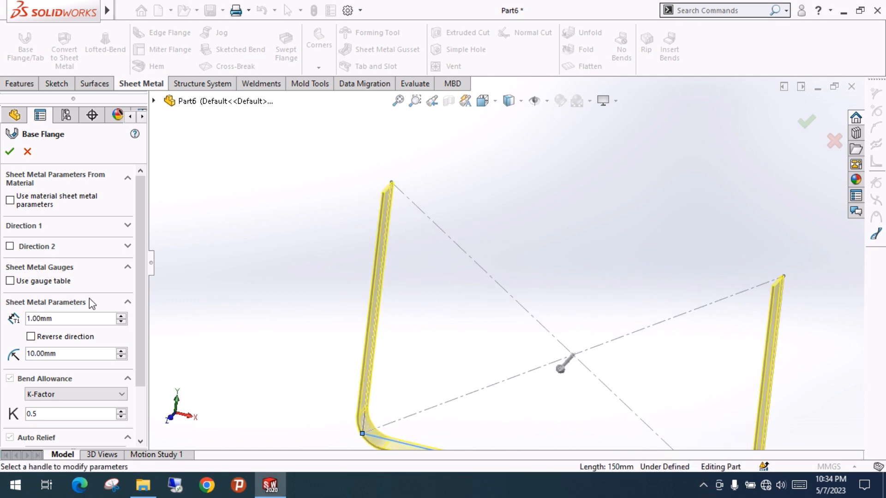
Set the base flange's sheet metal thickness to 2 mm and accept the feature
{"action": "scroll", "coordinate": [496, 193], "scroll_direction": "down", "scroll_amount": 3}
{"action": "middle_click_drag", "start_coordinate": [386, 216], "coordinate": [369, 297], "text": "ctrl"}
{"action": "middle_click_drag", "start_coordinate": [316, 327], "coordinate": [395, 245]}
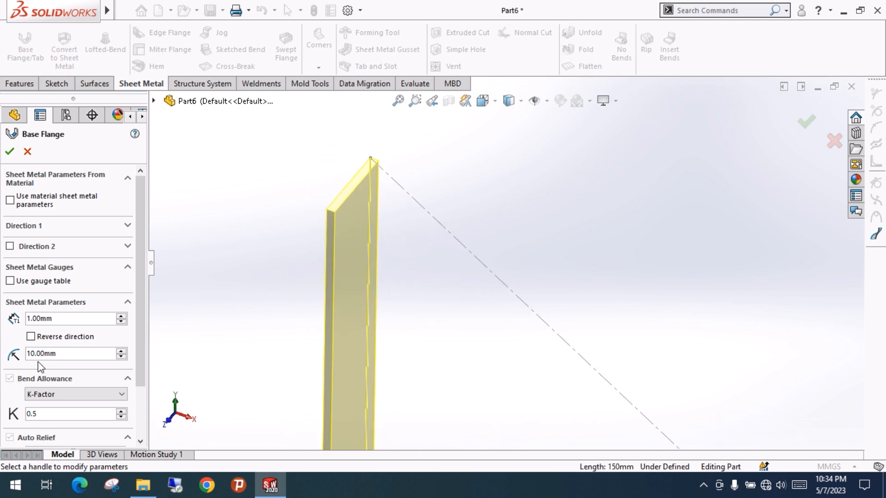
{"action": "double_click", "coordinate": [72, 320]}
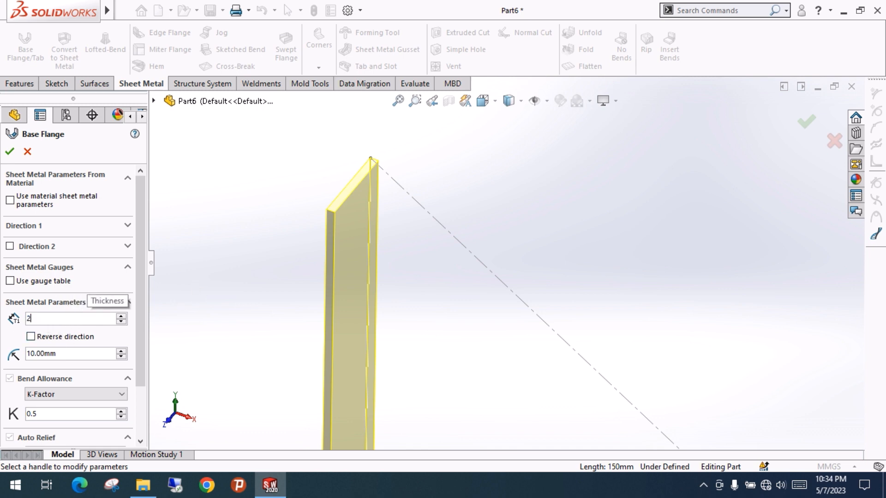
{"action": "key", "text": "Return"}
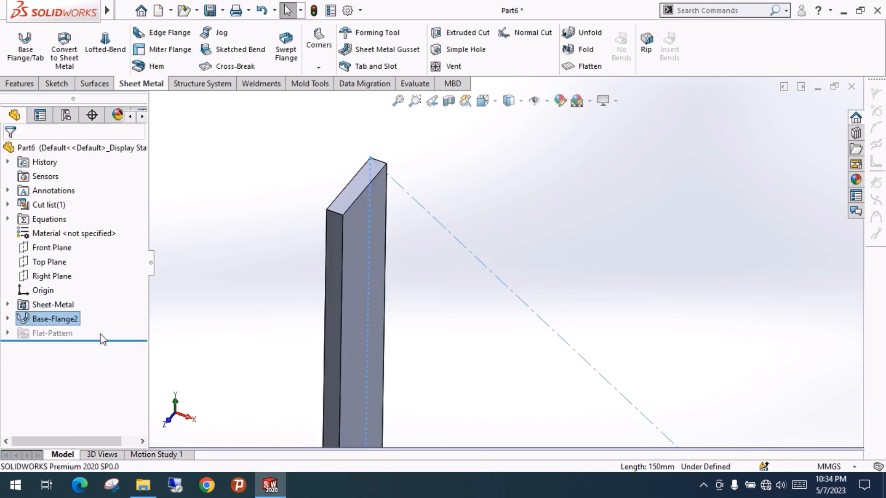
Reopen the base flange's definition and review its sheet metal parameters and Direction 1 settings without changing them
{"action": "right_click", "coordinate": [45, 318]}
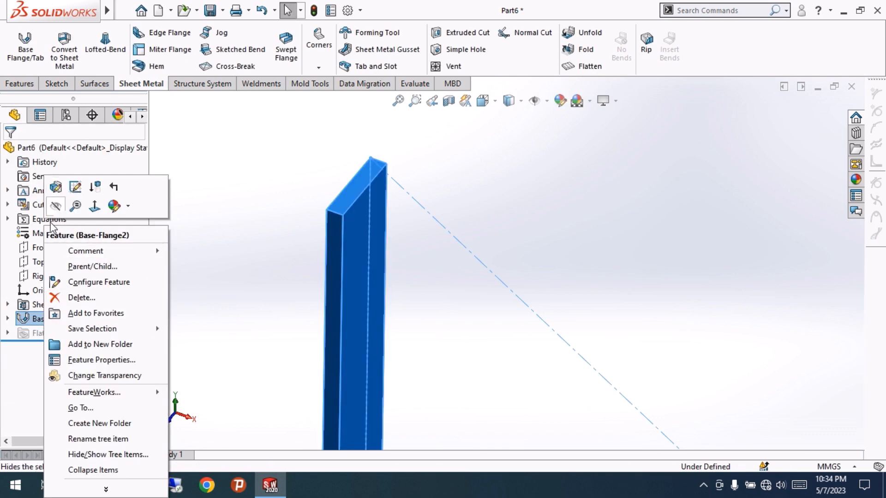
{"action": "left_click", "coordinate": [75, 186]}
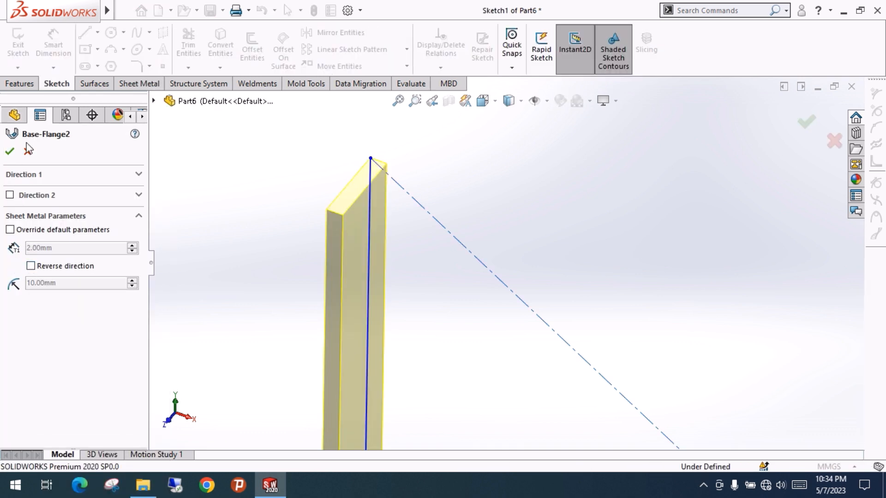
{"action": "left_click", "coordinate": [28, 152]}
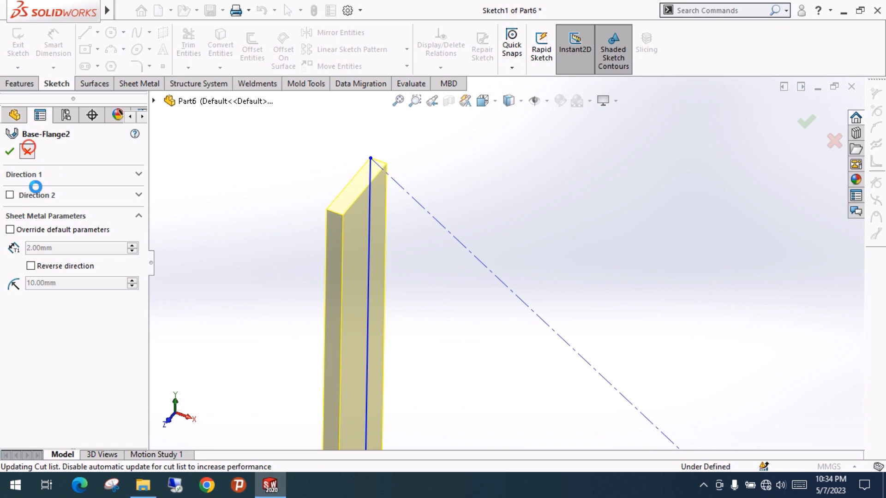
{"action": "right_click", "coordinate": [51, 319]}
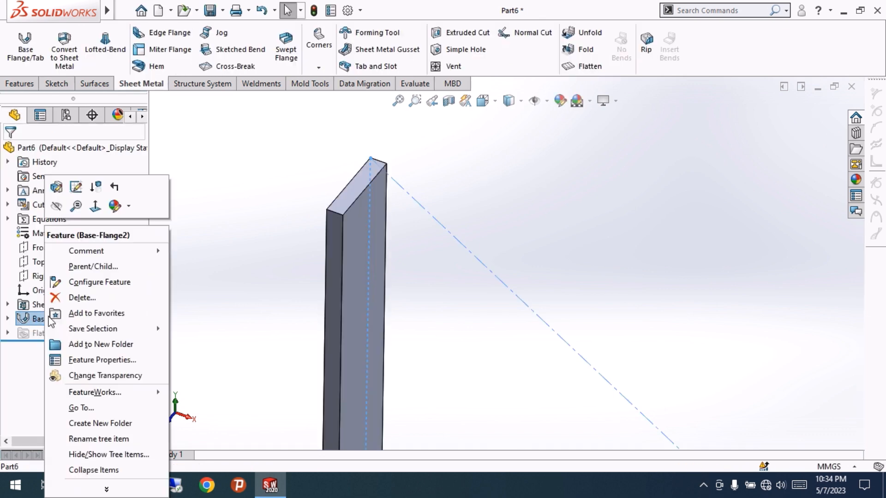
{"action": "left_click", "coordinate": [56, 187]}
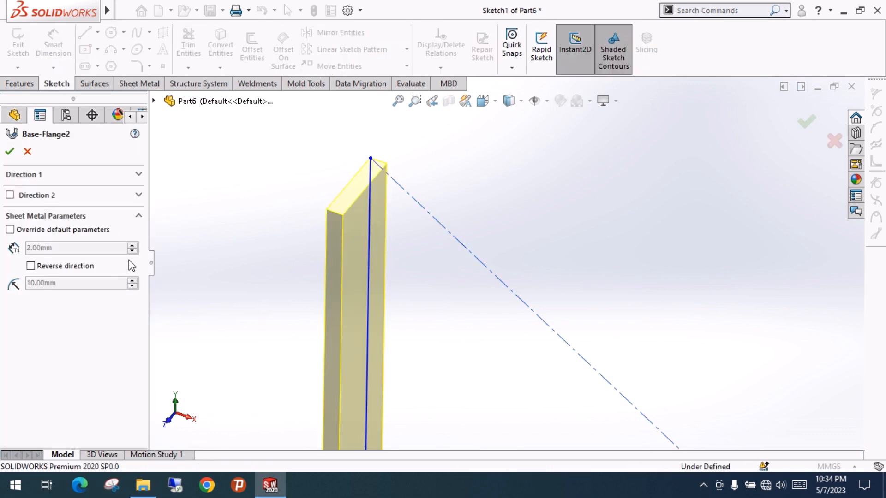
{"action": "left_click", "coordinate": [91, 174]}
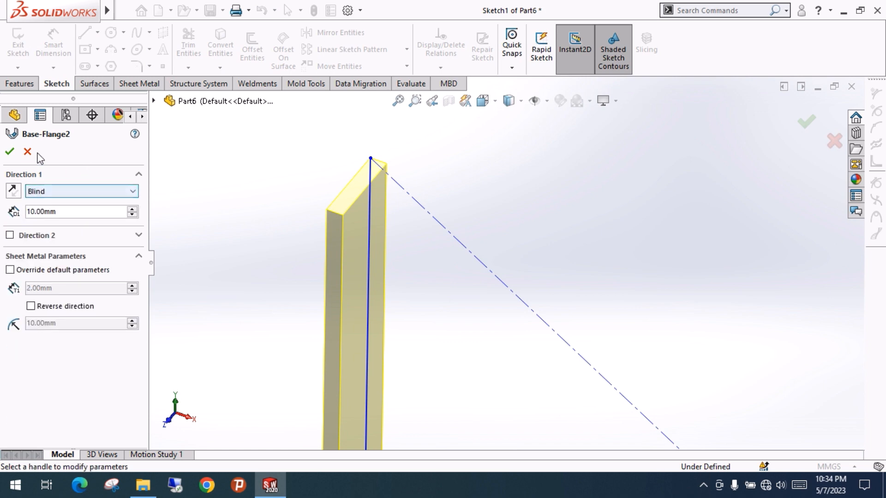
{"action": "left_click", "coordinate": [9, 151]}
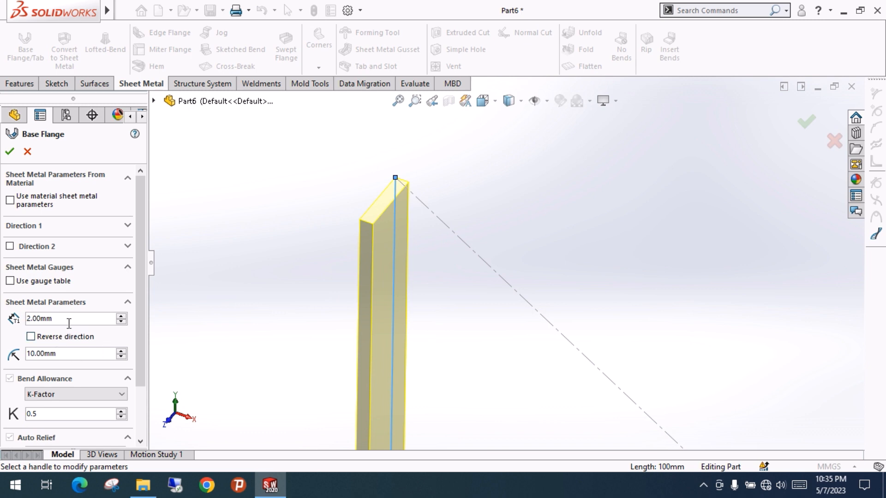
Reverse the base flange's thickness direction to compare the preview, and switch it back to the original side
{"action": "left_click", "coordinate": [30, 337]}
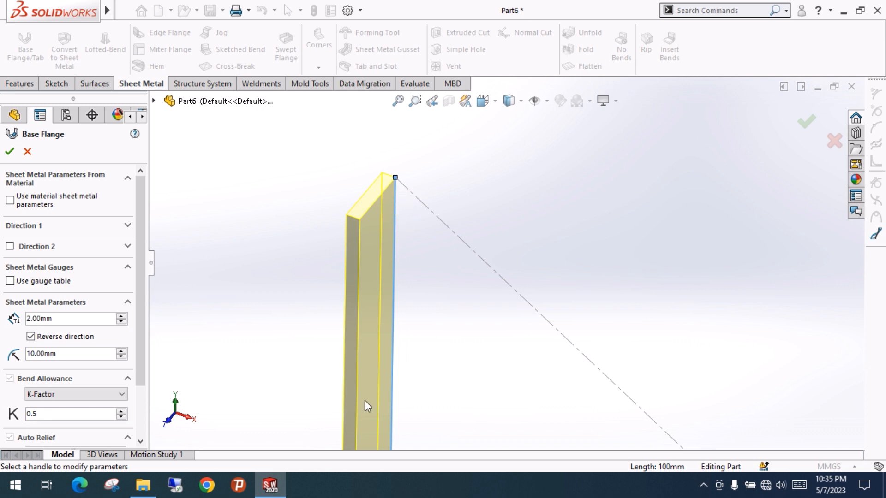
{"action": "left_click", "coordinate": [31, 337]}
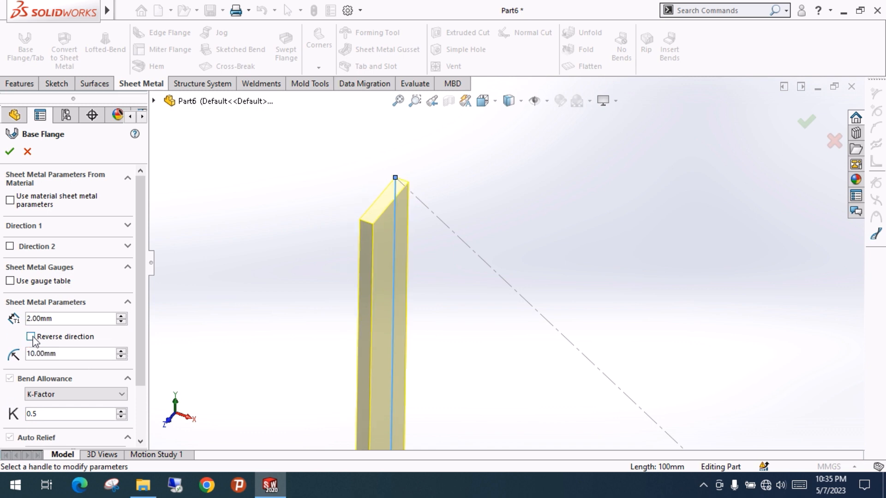
Set the bend radius of the base flange to 3 mm
{"action": "scroll", "coordinate": [611, 308], "scroll_direction": "up", "scroll_amount": 5}
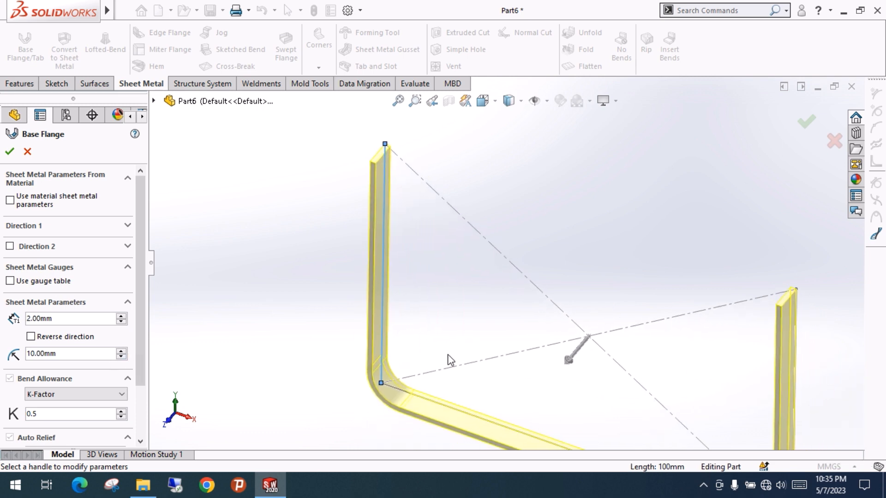
{"action": "scroll", "coordinate": [442, 330], "scroll_direction": "down", "scroll_amount": 2}
{"action": "scroll", "coordinate": [436, 318], "scroll_direction": "up", "scroll_amount": 3}
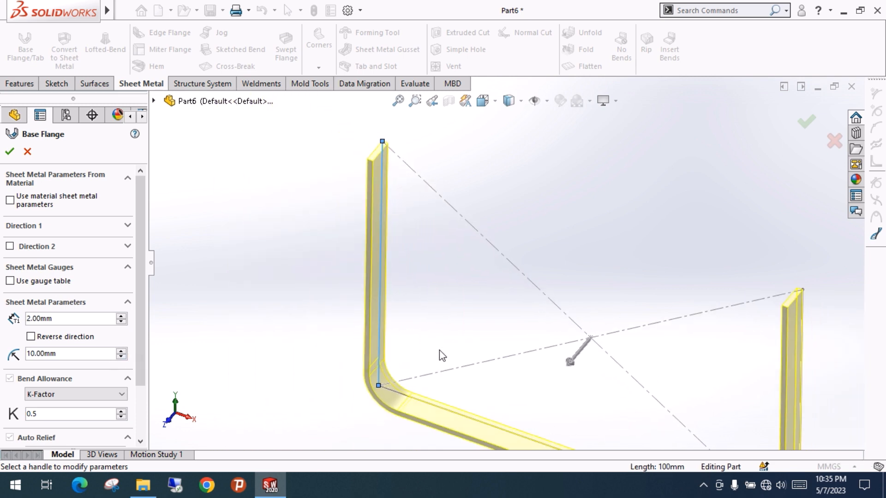
{"action": "middle_click_drag", "start_coordinate": [439, 352], "coordinate": [403, 324], "text": "ctrl"}
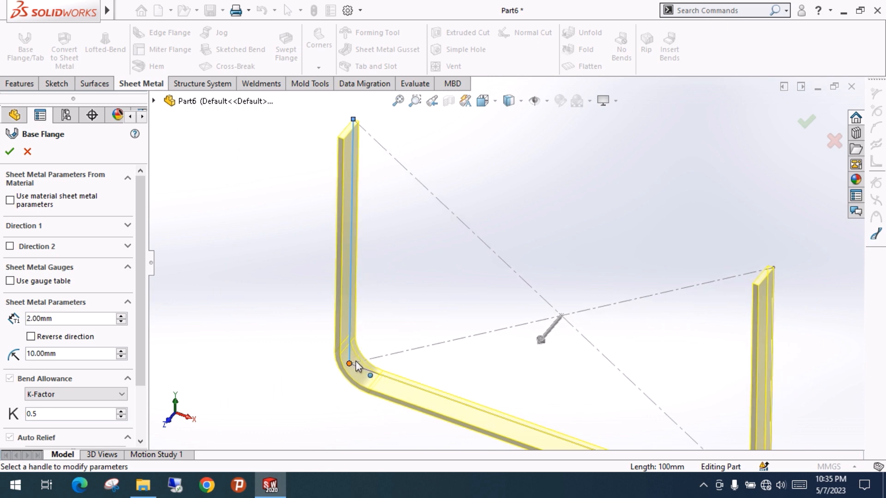
{"action": "double_click", "coordinate": [58, 361]}
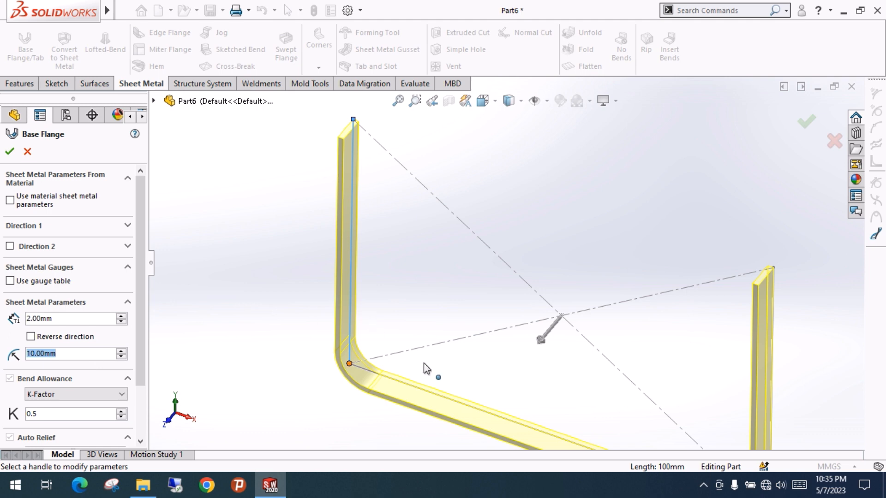
{"action": "middle_click_drag", "start_coordinate": [422, 357], "coordinate": [368, 294], "text": "ctrl"}
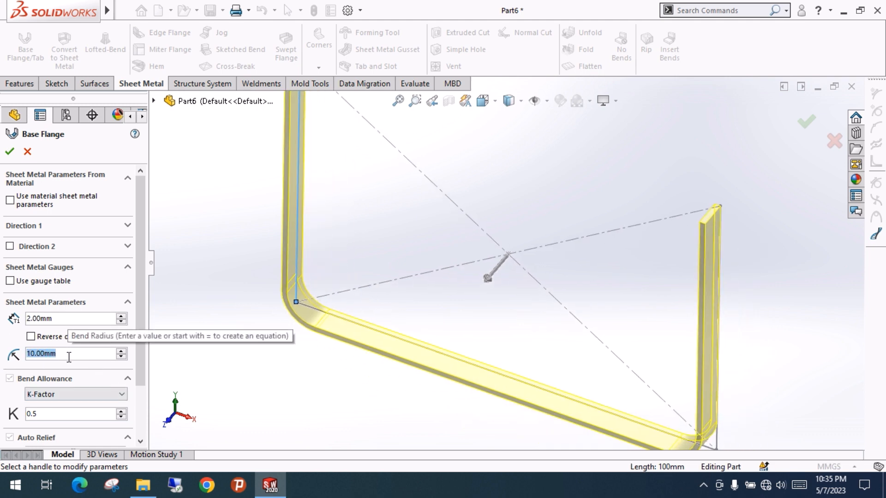
{"action": "type", "text": "3"}
{"action": "key", "text": "Return"}
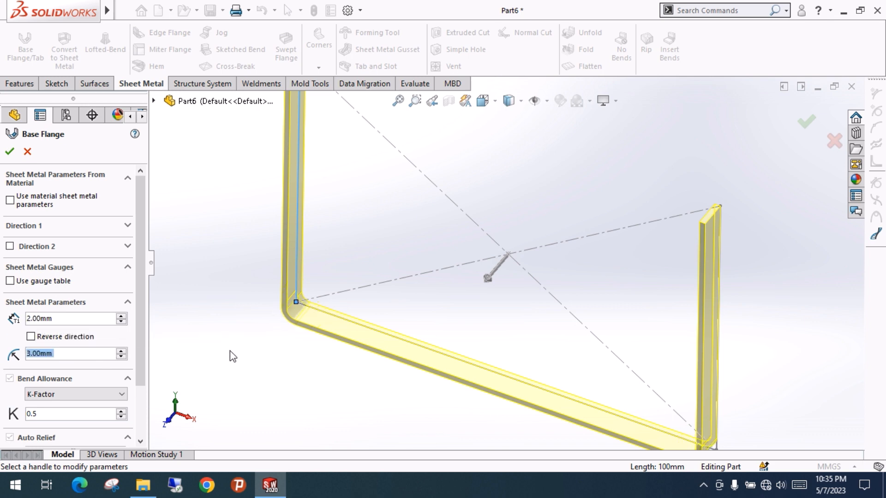
Extend the base flange's depth freehand in Direction 1, making the U-shaped channel noticeably wider
{"action": "scroll", "coordinate": [424, 323], "scroll_direction": "up", "scroll_amount": 3}
{"action": "mouse_move", "coordinate": [421, 340]}
{"action": "middle_mouse_down"}
{"action": "mouse_move", "coordinate": [445, 271]}
{"action": "mouse_move", "coordinate": [444, 288]}
{"action": "mouse_move", "coordinate": [449, 250]}
{"action": "mouse_move", "coordinate": [438, 303]}
{"action": "mouse_move", "coordinate": [414, 337]}
{"action": "middle_mouse_up"}
{"action": "scroll", "coordinate": [422, 311], "scroll_direction": "up", "scroll_amount": 1}
{"action": "scroll", "coordinate": [422, 311], "scroll_direction": "up", "scroll_amount": 1}
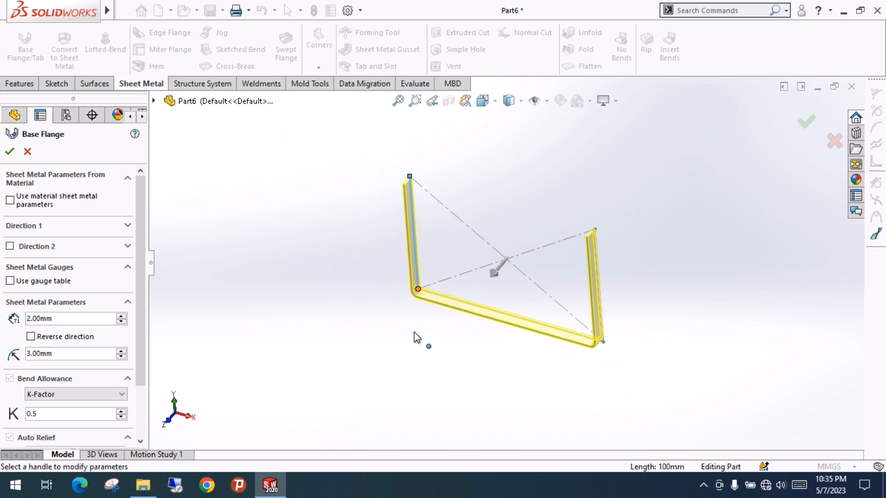
{"action": "left_click_drag", "start_coordinate": [495, 277], "coordinate": [466, 307]}
{"action": "scroll", "coordinate": [137, 369], "scroll_direction": "down", "scroll_amount": 3}
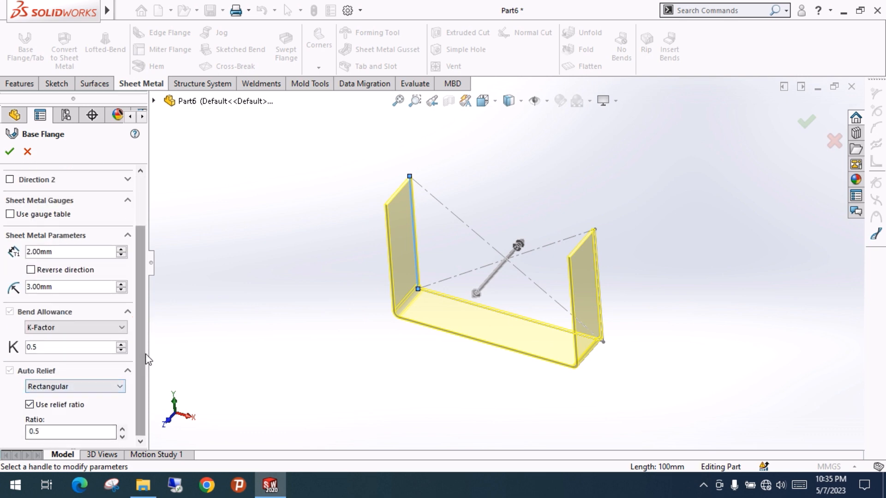
Set the base flange's Direction 1 depth to 50 mm
{"action": "scroll", "coordinate": [139, 364], "scroll_direction": "up", "scroll_amount": 3}
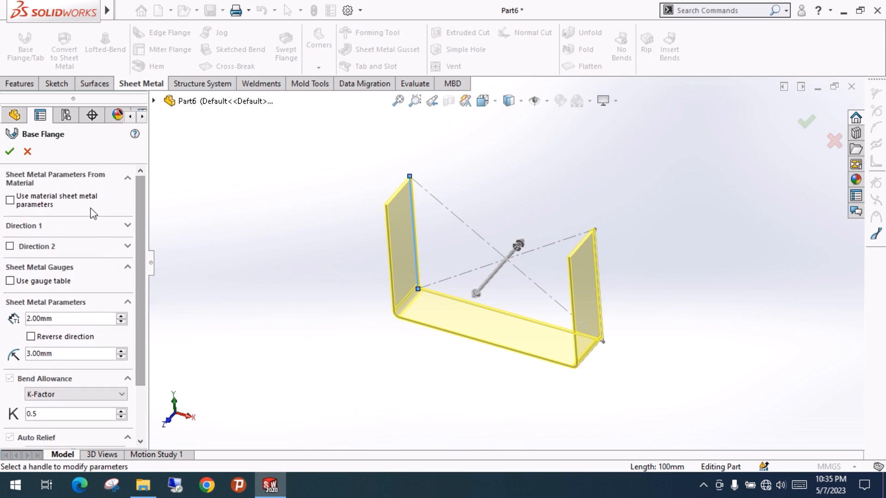
{"action": "left_click", "coordinate": [125, 226]}
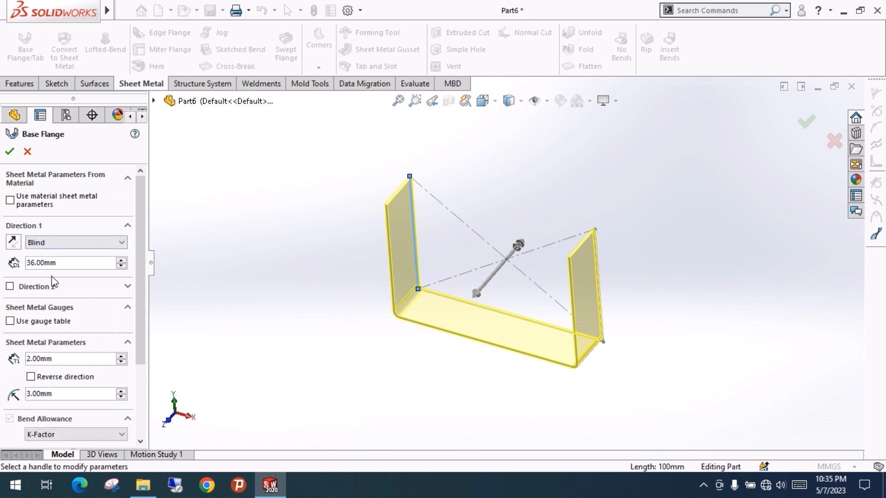
{"action": "type", "text": "50"}
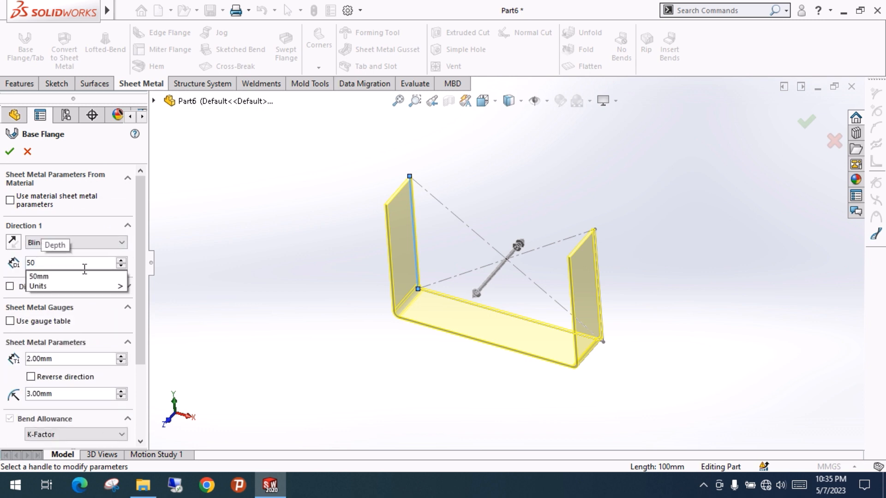
{"action": "key", "text": "Return"}
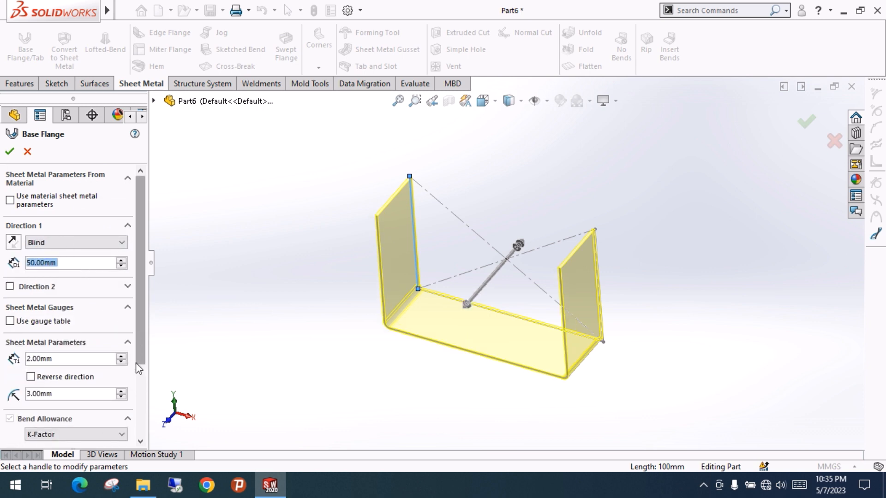
Enable Direction 2 for the base flange, try a 50 mm depth, set it to 100 mm and accept the feature
{"action": "left_click", "coordinate": [9, 288]}
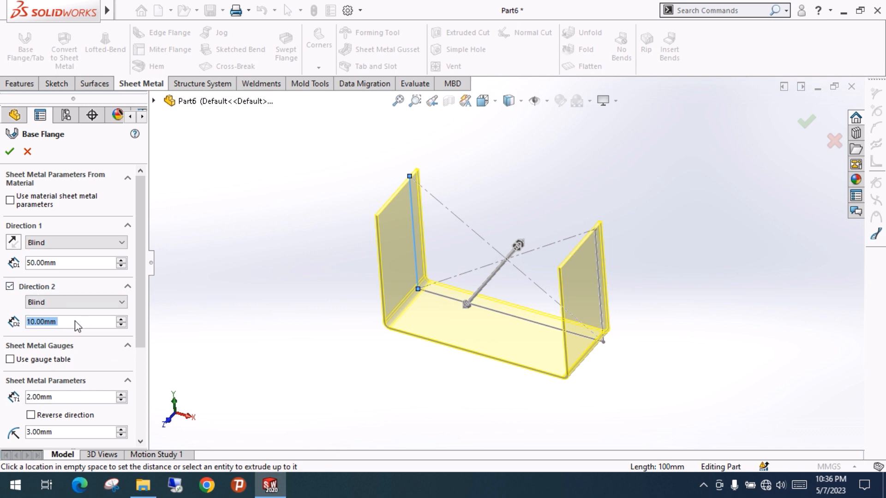
{"action": "type", "text": "50"}
{"action": "key", "text": "Return"}
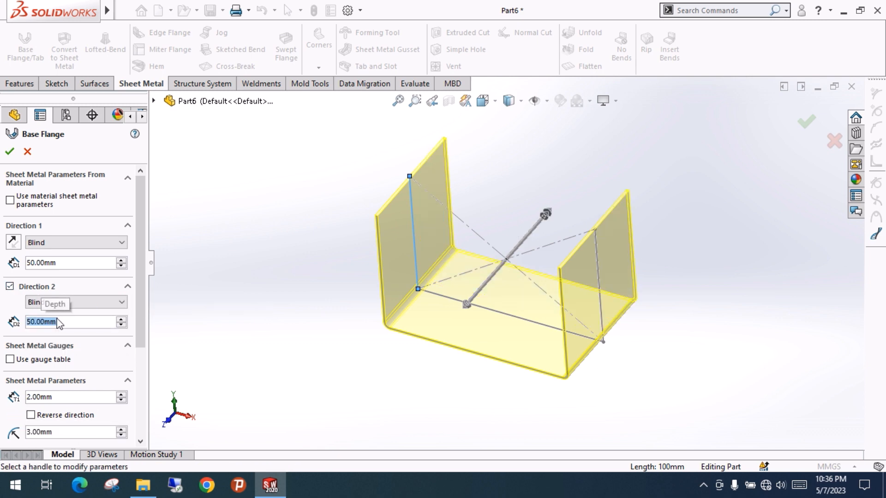
{"action": "type", "text": "100"}
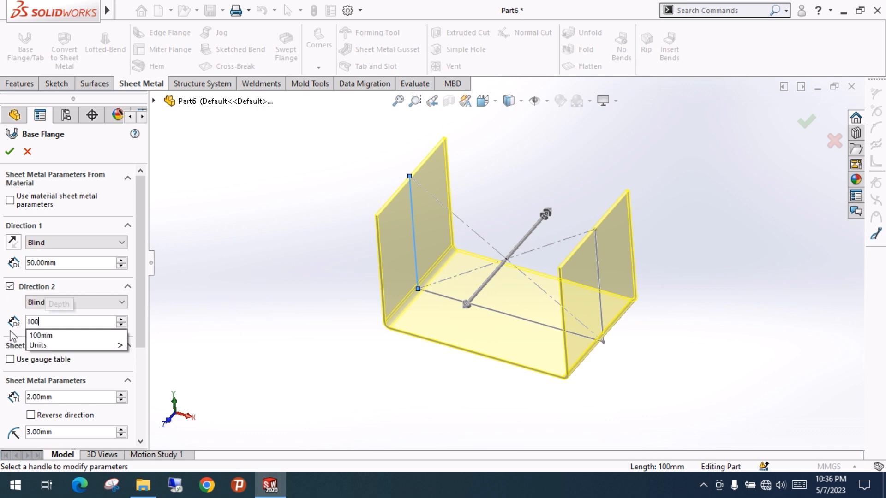
{"action": "key", "text": "Return"}
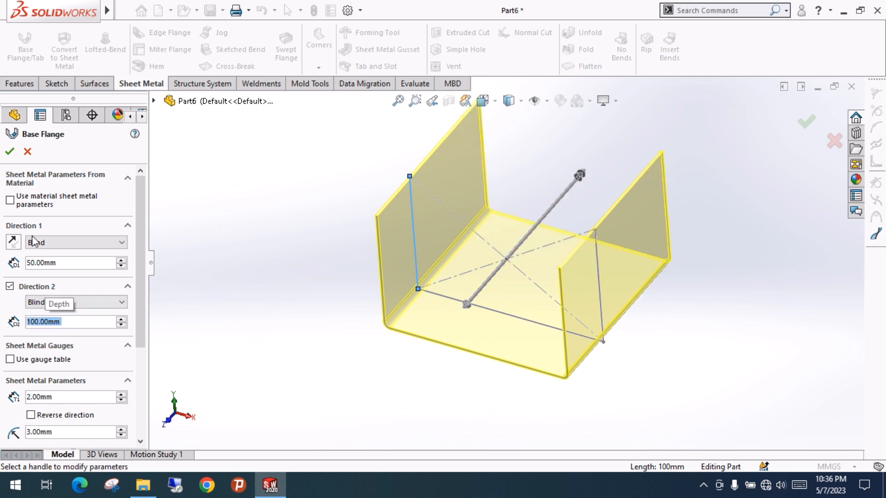
{"action": "left_click", "coordinate": [10, 152]}
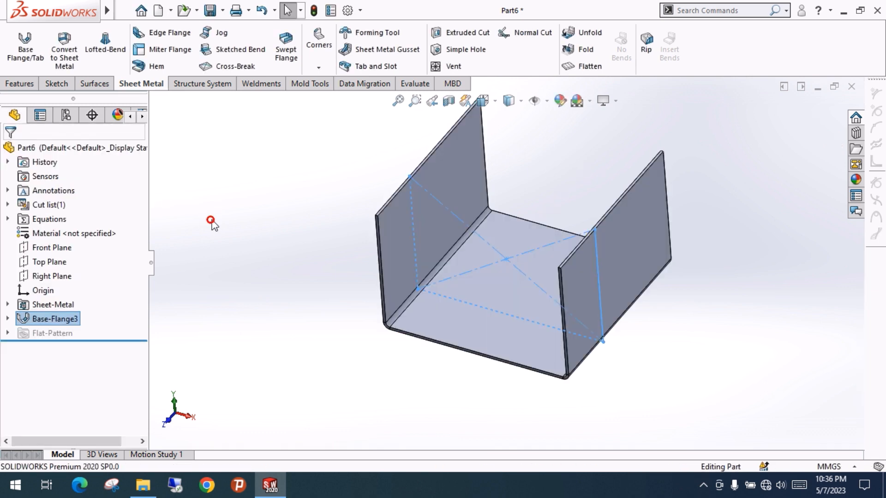
{"action": "left_click", "coordinate": [211, 220]}
Flatten the U-shaped channel to examine its flat pattern and bend lines, and return it to the folded state
{"action": "middle_click_drag", "start_coordinate": [556, 279], "coordinate": [546, 347]}
{"action": "scroll", "coordinate": [538, 290], "scroll_direction": "up", "scroll_amount": 3}
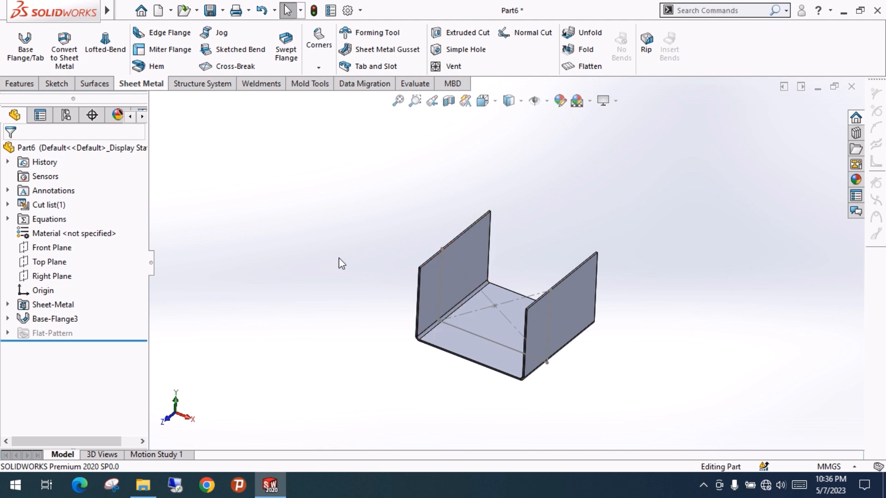
{"action": "mouse_move", "coordinate": [442, 283]}
{"action": "middle_mouse_down"}
{"action": "mouse_move", "coordinate": [433, 331]}
{"action": "mouse_move", "coordinate": [444, 276]}
{"action": "middle_mouse_up"}
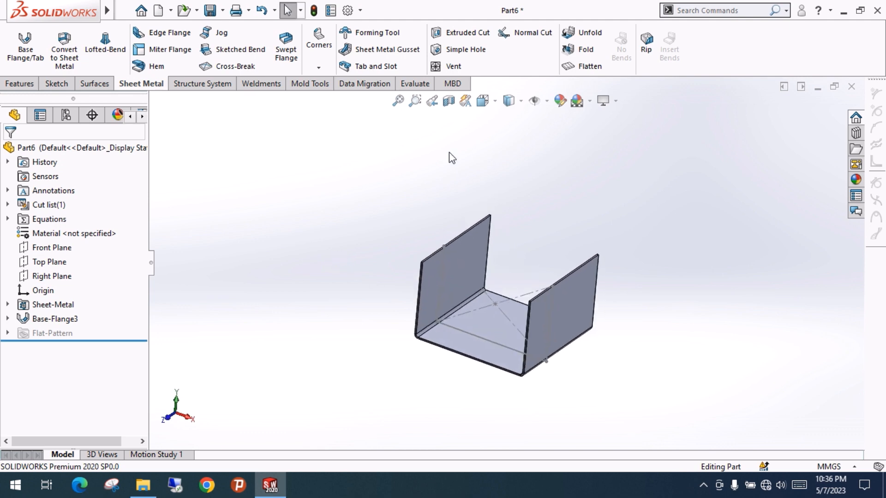
{"action": "left_click", "coordinate": [586, 67]}
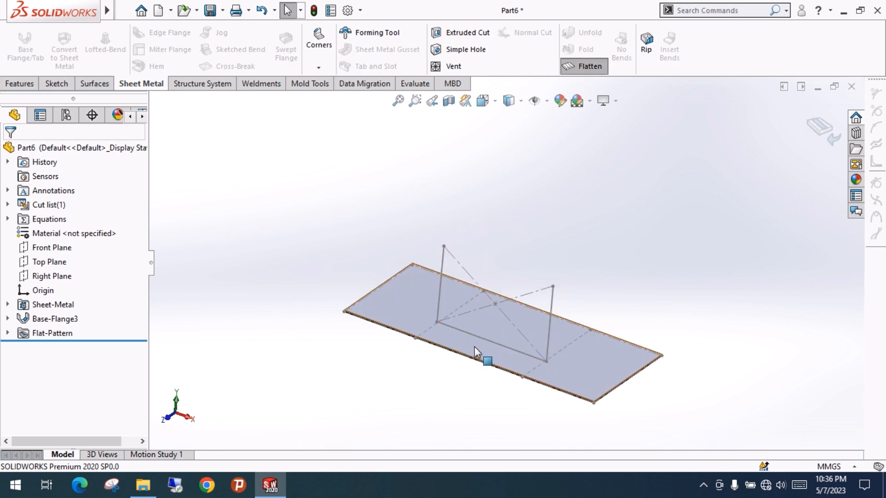
{"action": "middle_click_drag", "start_coordinate": [474, 347], "coordinate": [467, 424]}
{"action": "middle_click_drag", "start_coordinate": [478, 382], "coordinate": [494, 273], "text": "shift"}
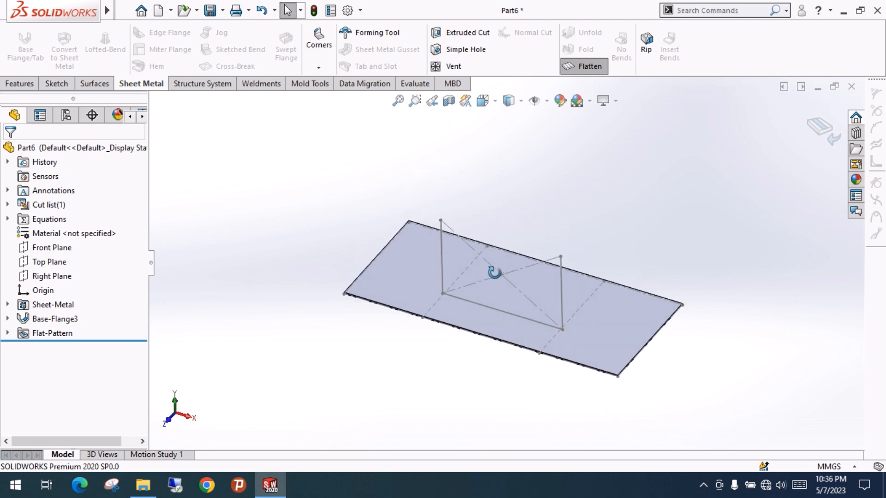
{"action": "left_click", "coordinate": [588, 70]}
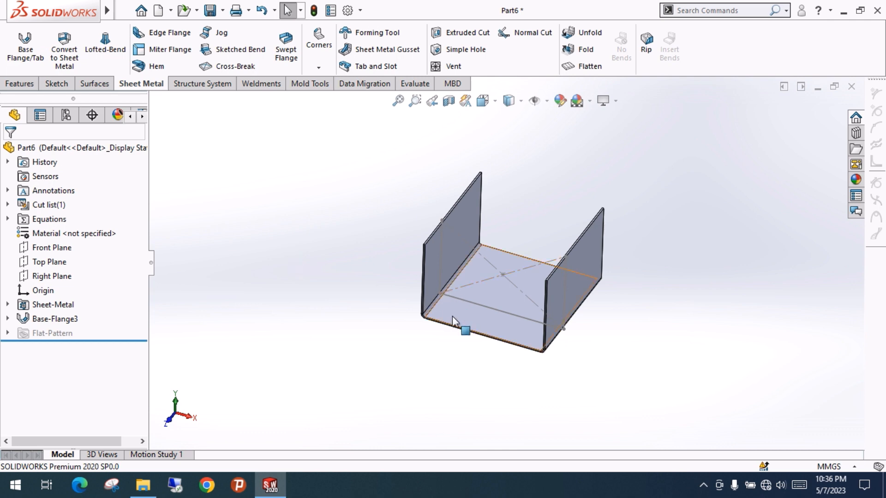
Open the Sheet-Metal feature's definition, review its bend parameters, bend allowance and auto relief options, and close it without changes
{"action": "scroll", "coordinate": [450, 312], "scroll_direction": "down", "scroll_amount": 5}
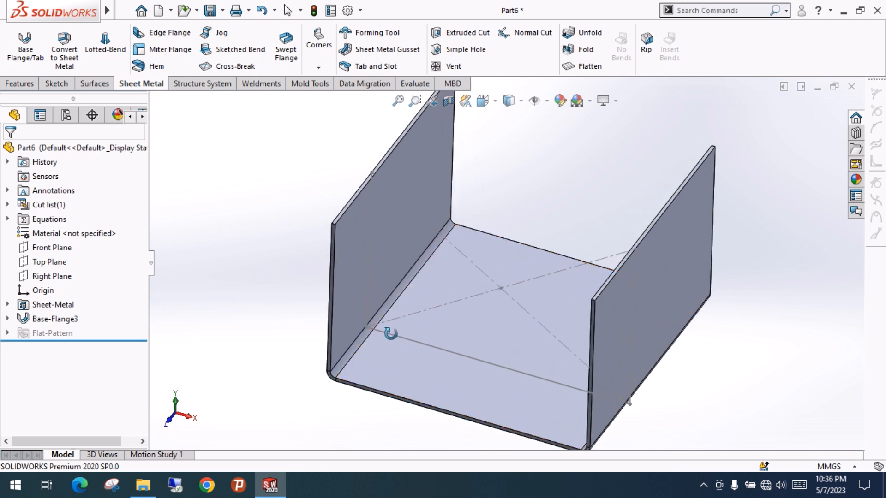
{"action": "middle_click_drag", "start_coordinate": [391, 333], "coordinate": [408, 314]}
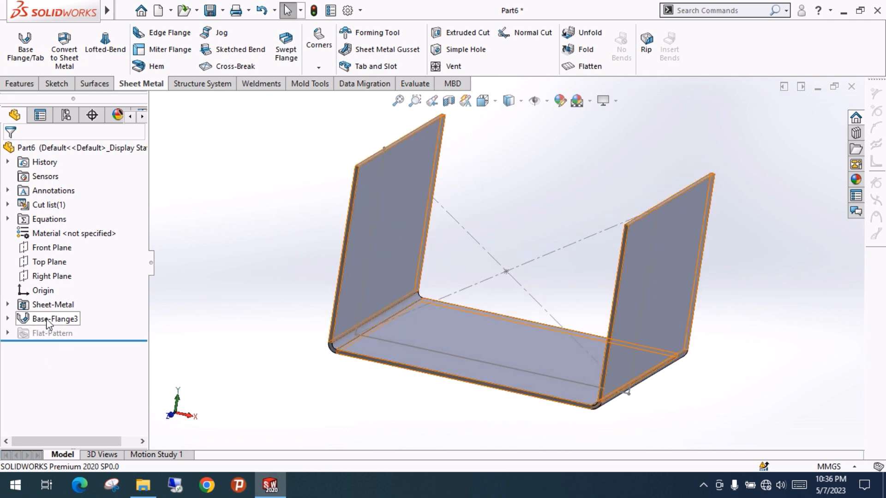
{"action": "left_click", "coordinate": [48, 320]}
{"action": "left_click", "coordinate": [55, 304]}
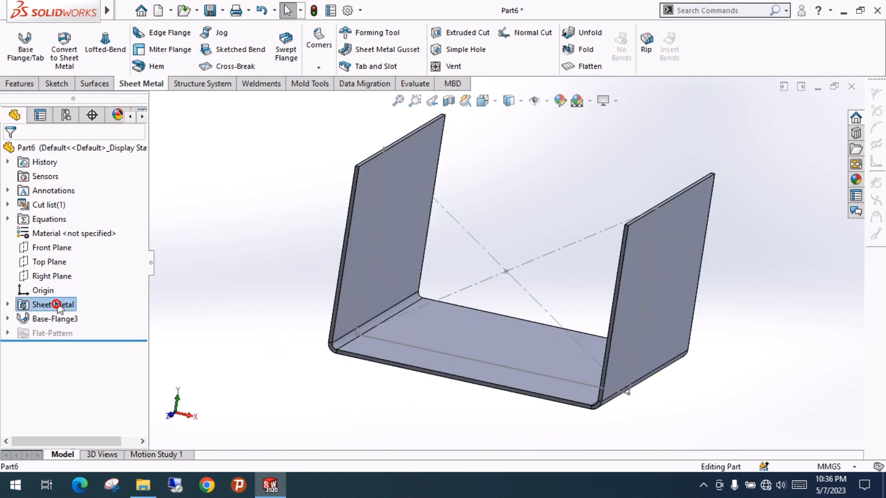
{"action": "left_click", "coordinate": [68, 263]}
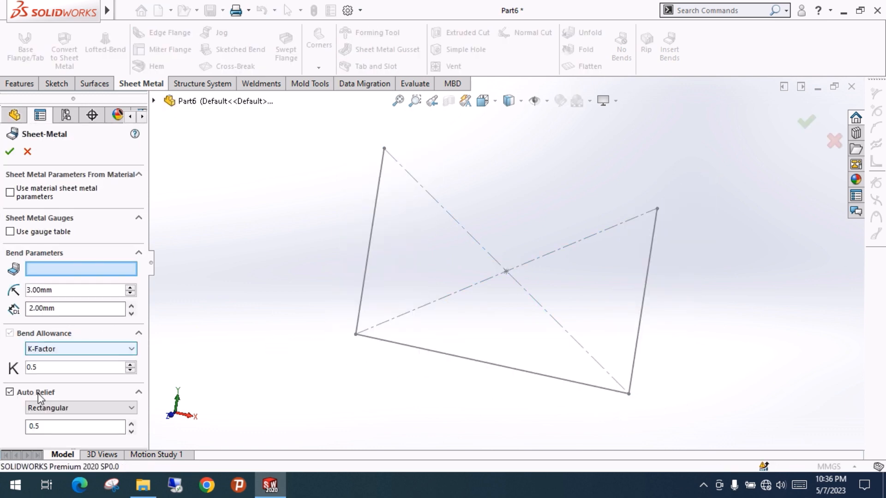
{"action": "left_click", "coordinate": [85, 346]}
{"action": "left_click", "coordinate": [66, 369]}
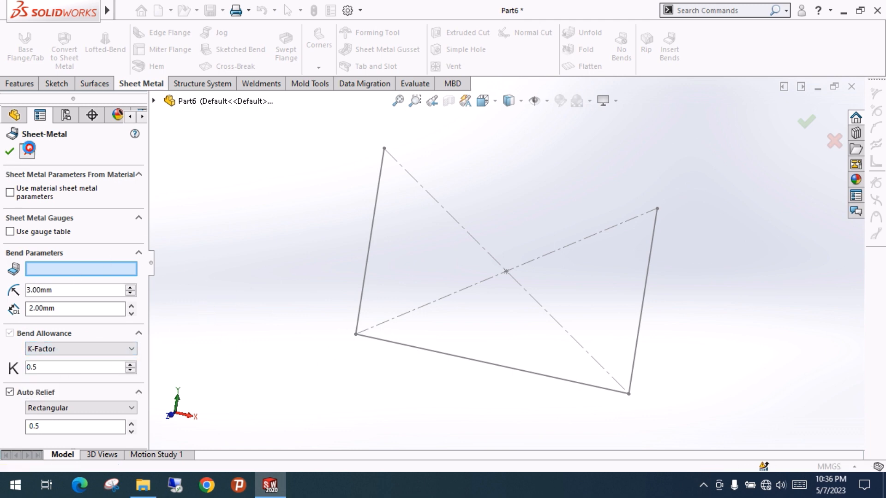
{"action": "left_click", "coordinate": [10, 152]}
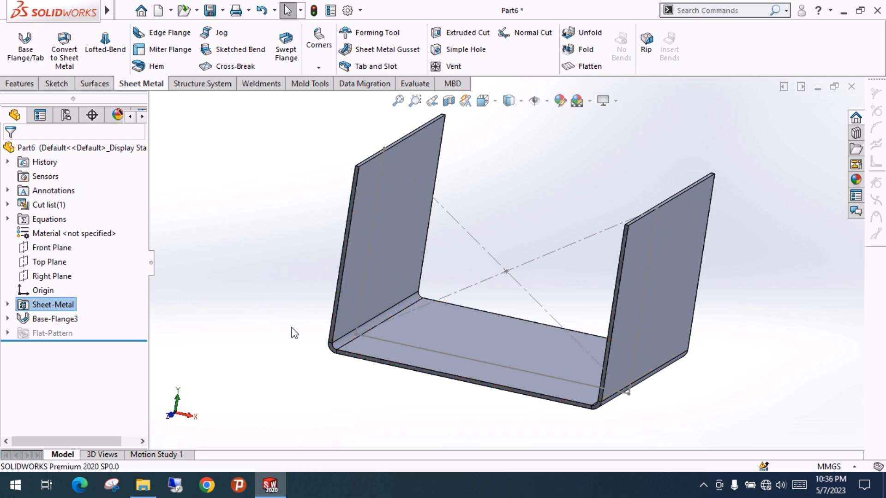
Examine the rounded bend between the channel's base and side wall up close and in relation to the whole part
{"action": "scroll", "coordinate": [354, 308], "scroll_direction": "down", "scroll_amount": 4}
{"action": "middle_click_drag", "start_coordinate": [354, 308], "coordinate": [308, 335]}
{"action": "scroll", "coordinate": [548, 288], "scroll_direction": "down", "scroll_amount": 6}
{"action": "scroll", "coordinate": [547, 288], "scroll_direction": "up", "scroll_amount": 7}
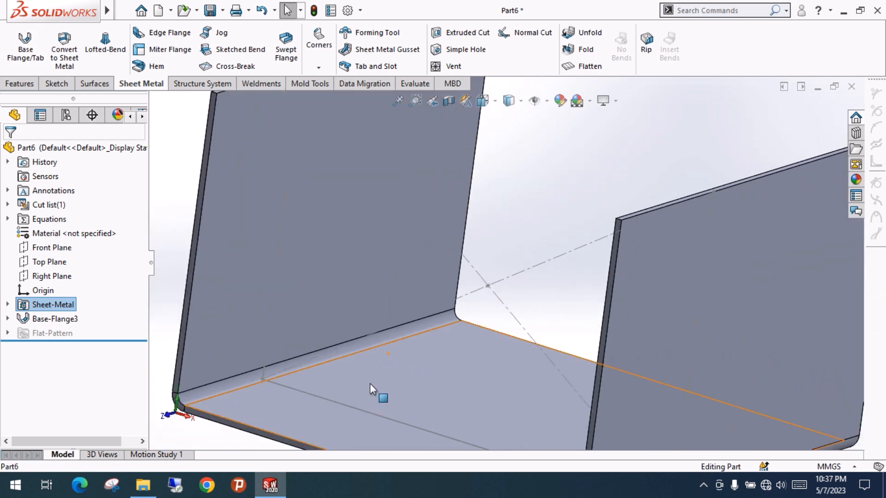
{"action": "middle_click_drag", "start_coordinate": [370, 383], "coordinate": [547, 319], "text": "ctrl"}
{"action": "scroll", "coordinate": [422, 319], "scroll_direction": "down", "scroll_amount": 3}
{"action": "middle_click_drag", "start_coordinate": [414, 338], "coordinate": [453, 332], "text": "ctrl"}
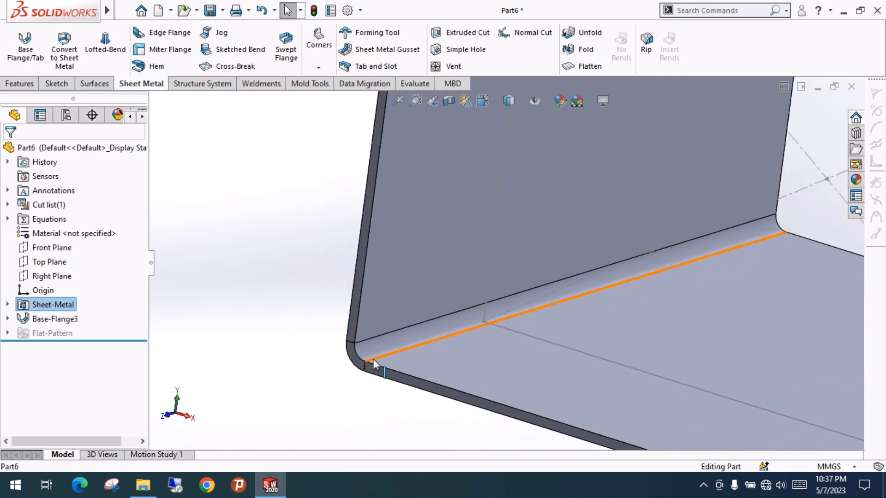
{"action": "middle_click_drag", "start_coordinate": [374, 362], "coordinate": [382, 320], "text": "shift"}
{"action": "middle_click_drag", "start_coordinate": [333, 397], "coordinate": [399, 341], "text": "ctrl"}
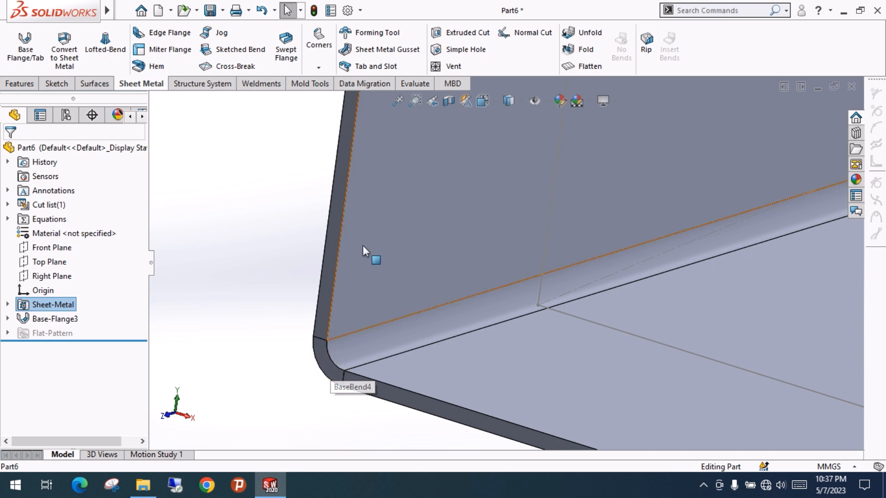
{"action": "scroll", "coordinate": [406, 236], "scroll_direction": "up", "scroll_amount": 4}
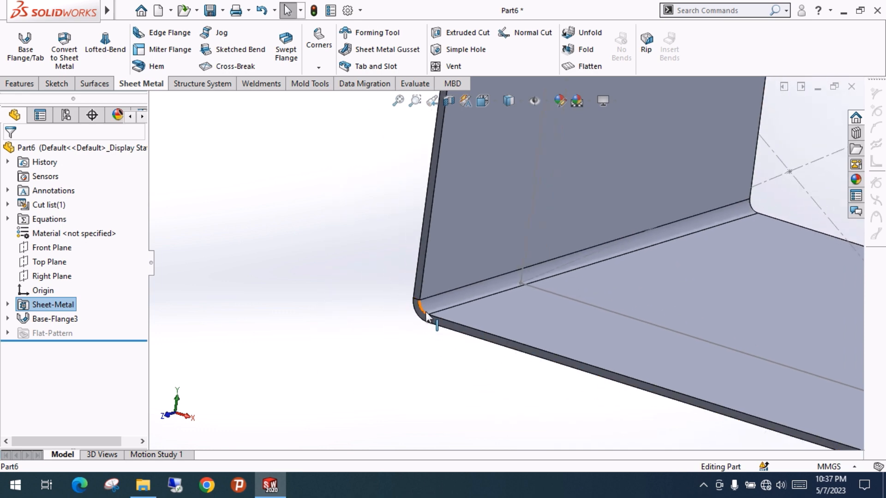
{"action": "scroll", "coordinate": [431, 318], "scroll_direction": "down", "scroll_amount": 5}
{"action": "middle_click_drag", "start_coordinate": [380, 350], "coordinate": [359, 362]}
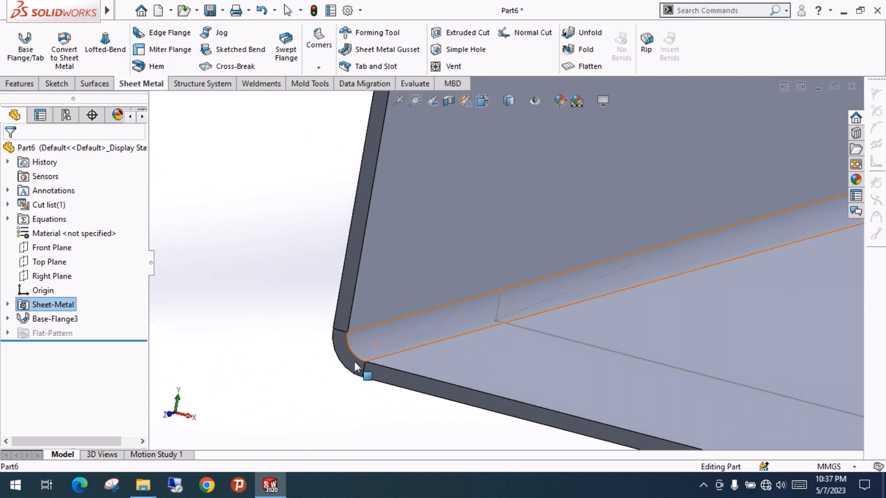
{"action": "scroll", "coordinate": [368, 363], "scroll_direction": "up", "scroll_amount": 3}
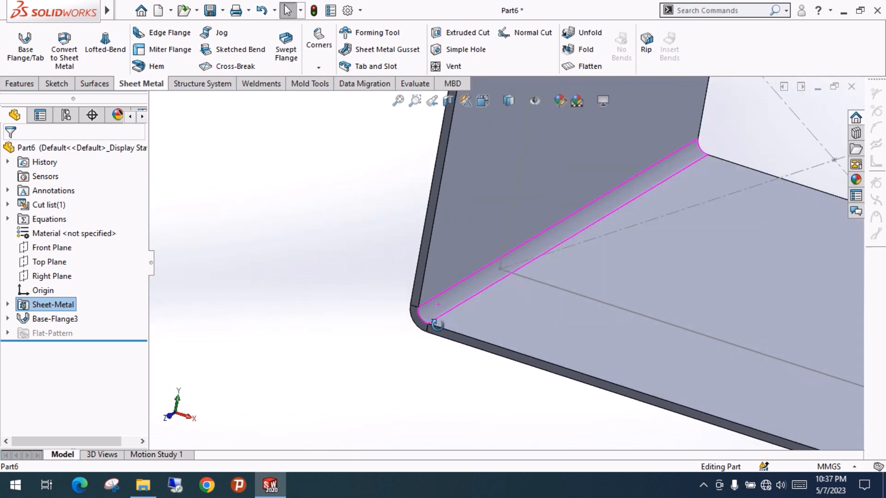
{"action": "scroll", "coordinate": [488, 312], "scroll_direction": "up", "scroll_amount": 5}
{"action": "scroll", "coordinate": [530, 322], "scroll_direction": "up", "scroll_amount": 5}
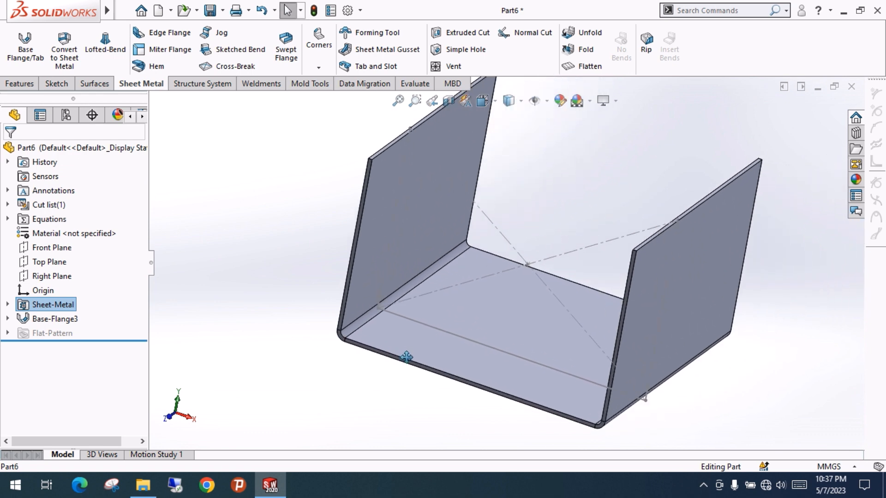
{"action": "middle_click_drag", "start_coordinate": [464, 340], "coordinate": [480, 320]}
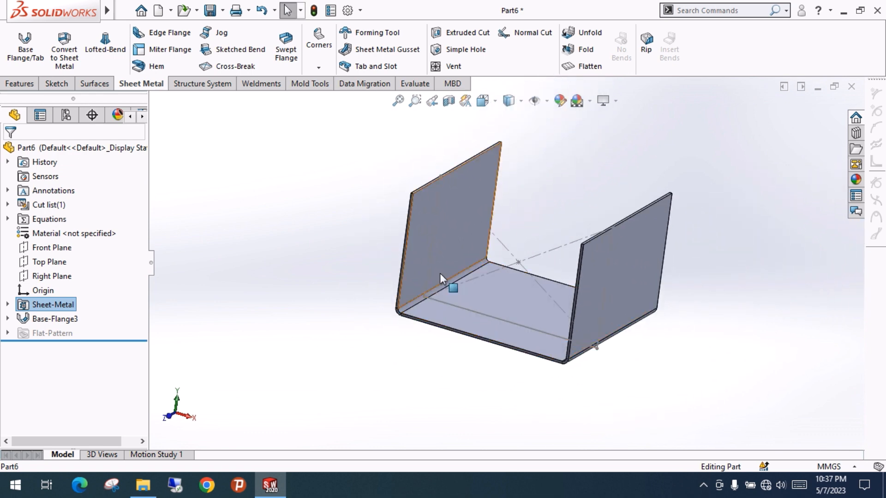
{"action": "scroll", "coordinate": [421, 265], "scroll_direction": "down", "scroll_amount": 2}
{"action": "scroll", "coordinate": [422, 265], "scroll_direction": "down", "scroll_amount": 2}
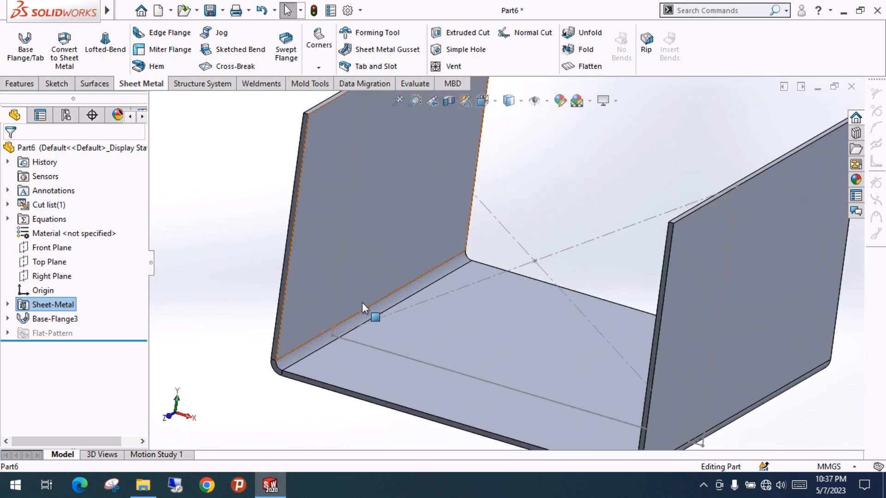
{"action": "scroll", "coordinate": [369, 295], "scroll_direction": "up", "scroll_amount": 2}
{"action": "scroll", "coordinate": [430, 233], "scroll_direction": "up", "scroll_amount": 1}
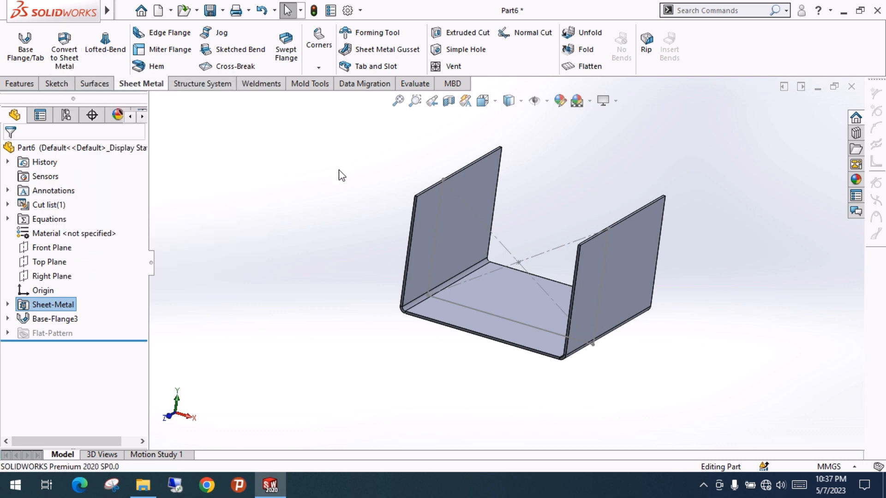
Delete the base flange and the Sheet-Metal feature with its dependent items, keeping the profile sketch
{"action": "left_click", "coordinate": [291, 174]}
{"action": "mouse_move", "coordinate": [490, 206]}
{"action": "middle_mouse_down"}
{"action": "mouse_move", "coordinate": [490, 236]}
{"action": "mouse_move", "coordinate": [493, 219]}
{"action": "middle_mouse_up"}
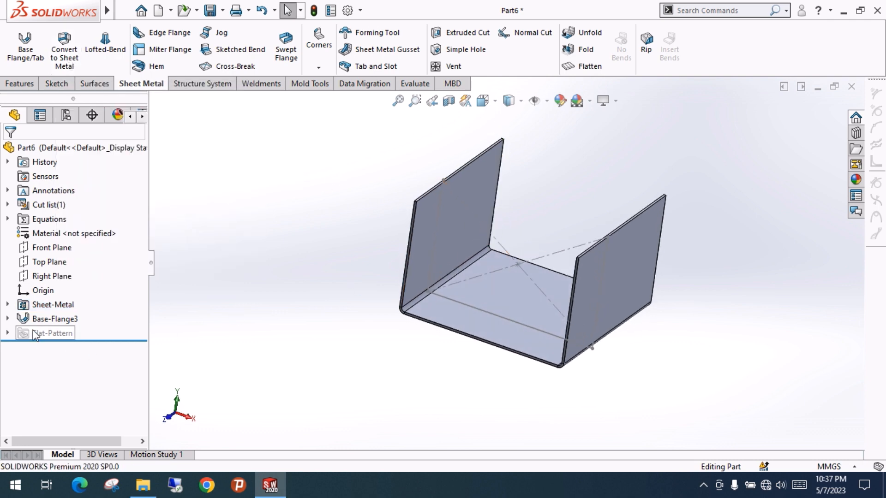
{"action": "right_click", "coordinate": [50, 319]}
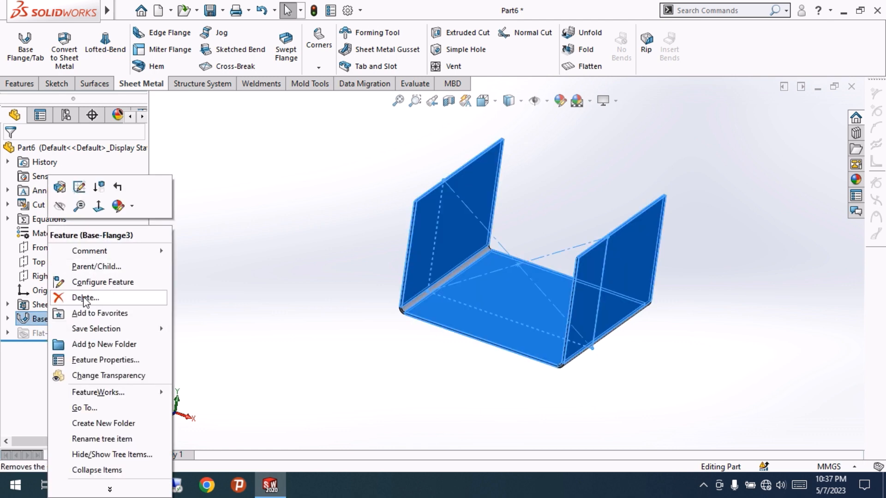
{"action": "left_click", "coordinate": [86, 297]}
{"action": "left_click", "coordinate": [520, 179]}
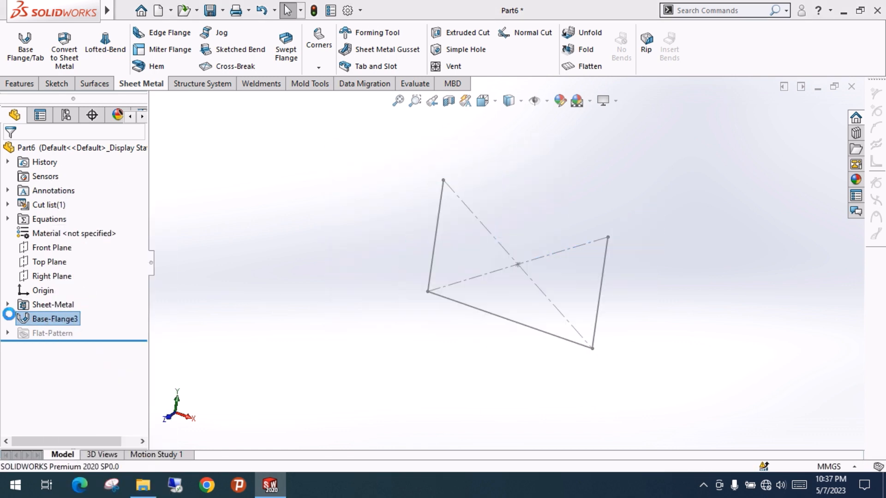
{"action": "right_click", "coordinate": [63, 305]}
{"action": "left_click", "coordinate": [95, 297]}
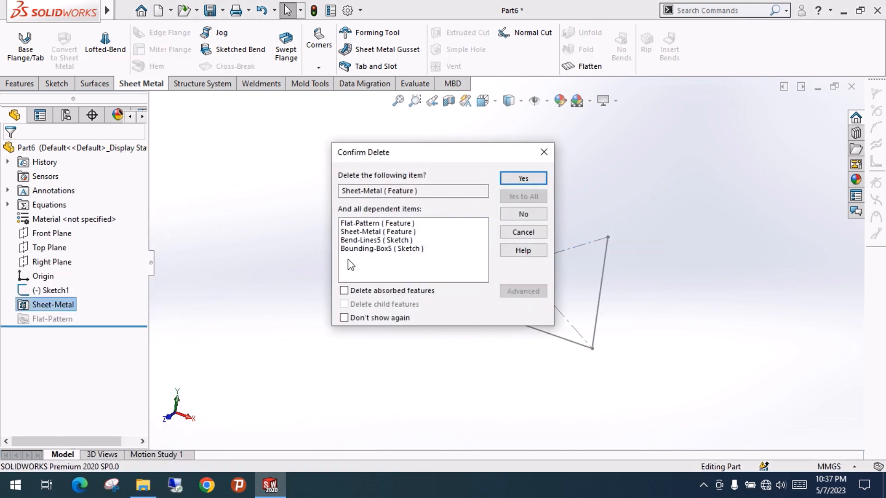
{"action": "left_click", "coordinate": [523, 179]}
Reopen the remaining profile sketch for editing and delete all of its lines and dimensions
{"action": "left_click", "coordinate": [55, 291]}
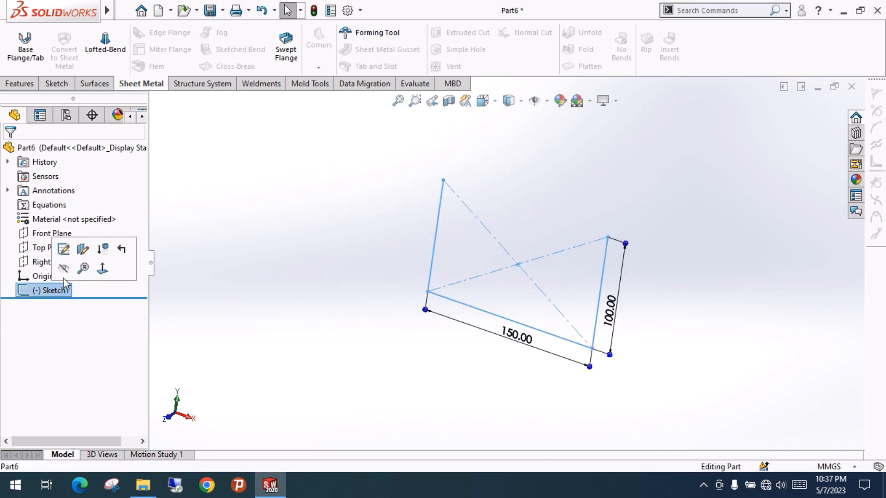
{"action": "left_click", "coordinate": [64, 251]}
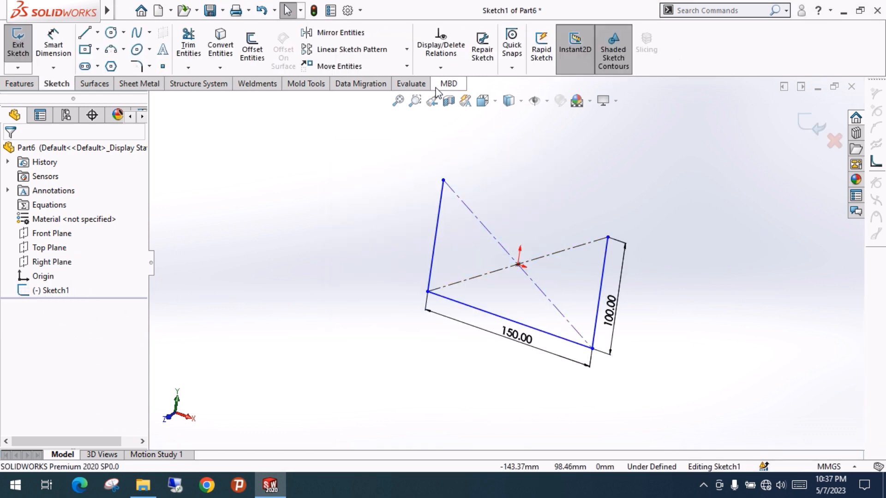
{"action": "mouse_move", "coordinate": [374, 120]}
{"action": "left_mouse_down"}
{"action": "mouse_move", "coordinate": [674, 417]}
{"action": "mouse_move", "coordinate": [665, 409]}
{"action": "left_mouse_up"}
{"action": "key", "text": "Delete"}
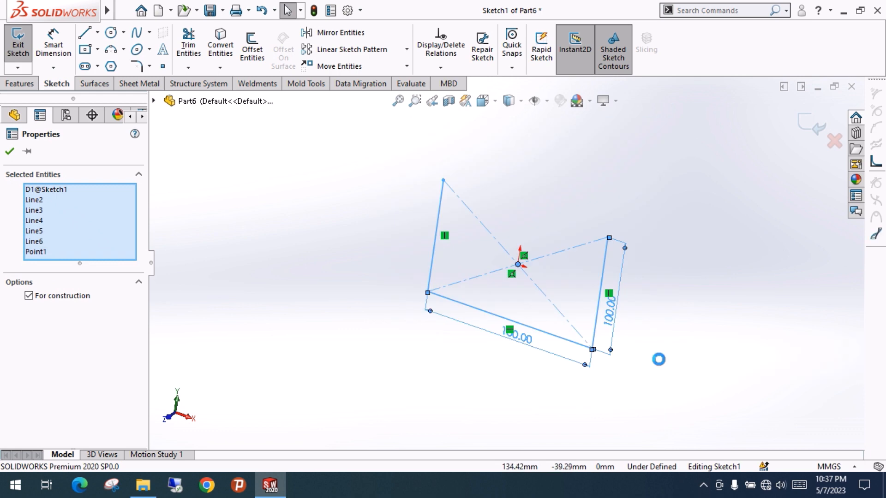
{"action": "left_click", "coordinate": [422, 243]}
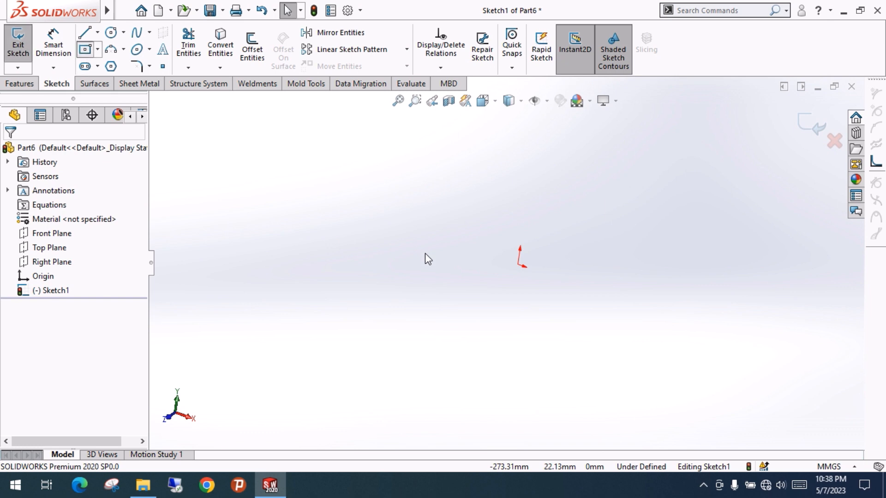
Draw a center rectangle from the origin in the emptied sketch, viewed normal to the sketch plane
{"action": "key", "text": "ctrl+8"}
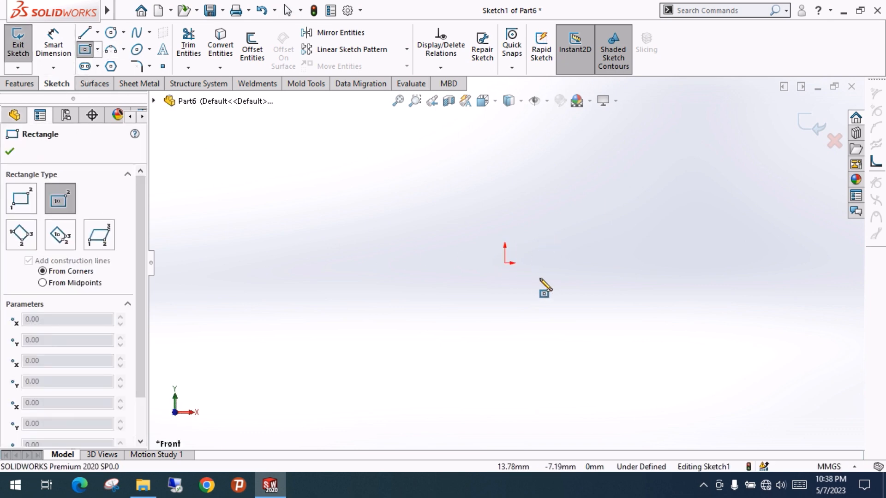
{"action": "left_click", "coordinate": [505, 263]}
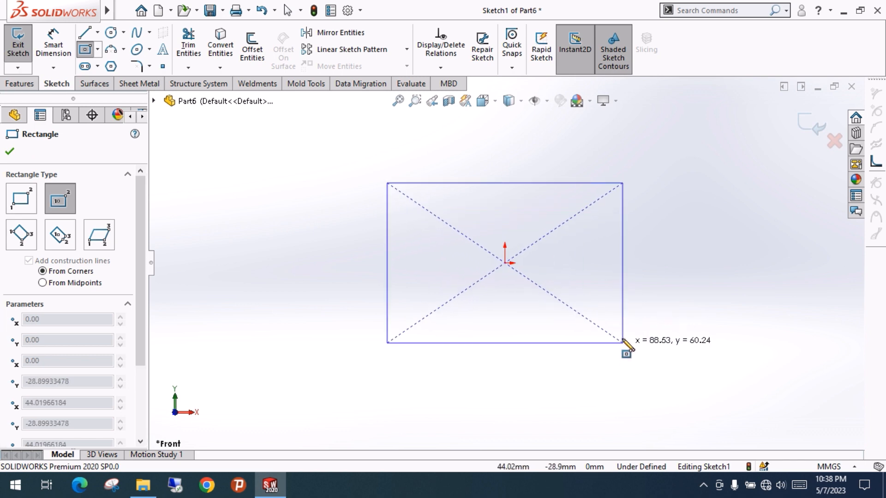
{"action": "left_click", "coordinate": [621, 332]}
{"action": "left_click", "coordinate": [11, 154]}
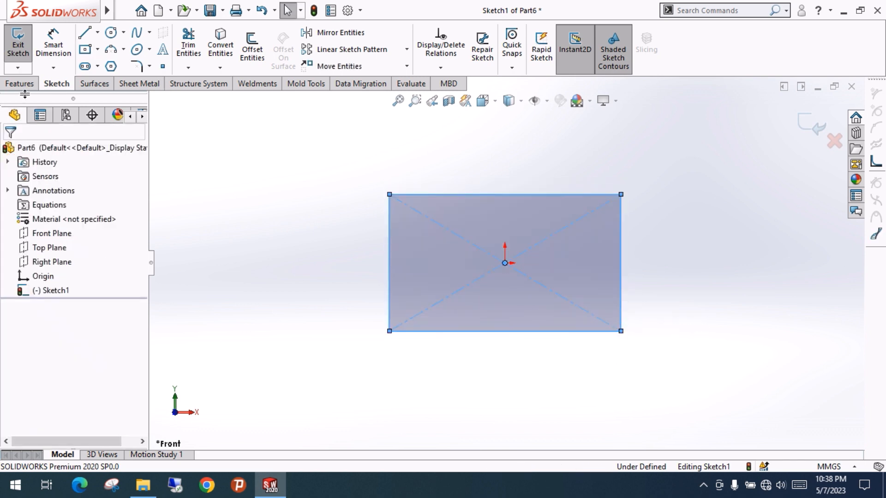
{"action": "left_click", "coordinate": [19, 83]}
{"action": "middle_click_drag", "start_coordinate": [489, 379], "coordinate": [485, 280]}
{"action": "middle_click_drag", "start_coordinate": [478, 354], "coordinate": [487, 397]}
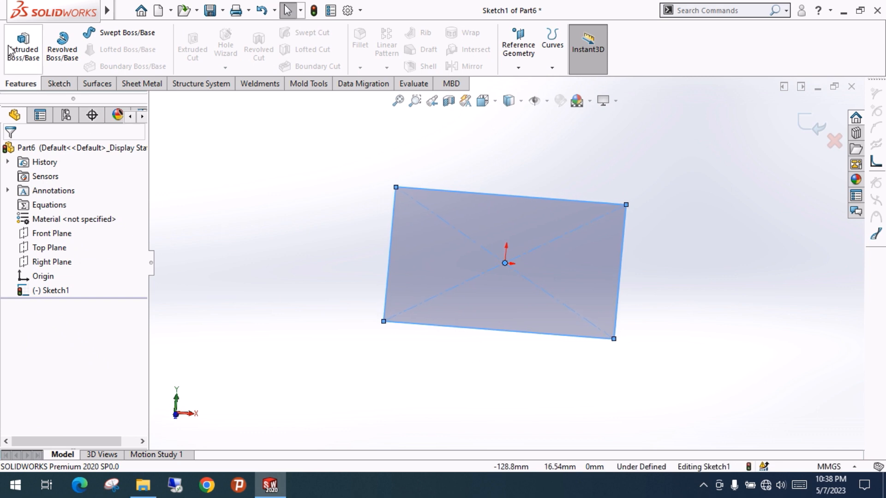
{"action": "left_click", "coordinate": [23, 46]}
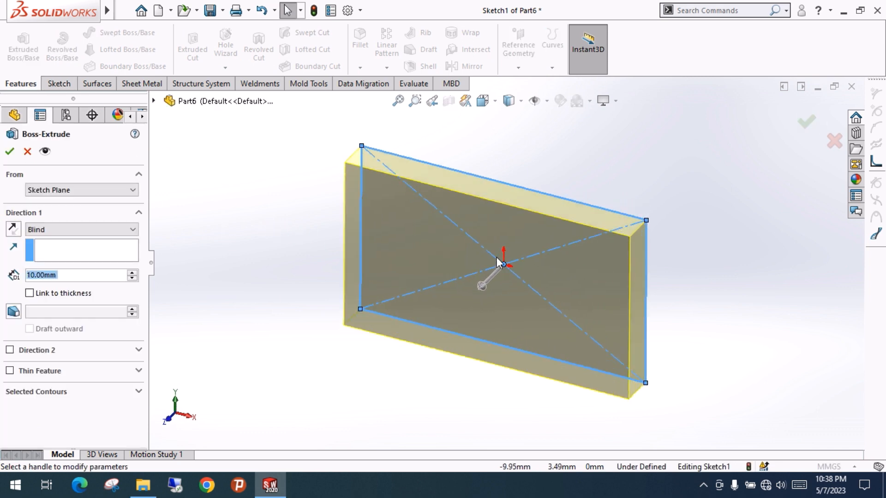
{"action": "middle_click_drag", "start_coordinate": [461, 311], "coordinate": [480, 264]}
{"action": "left_click", "coordinate": [28, 152]}
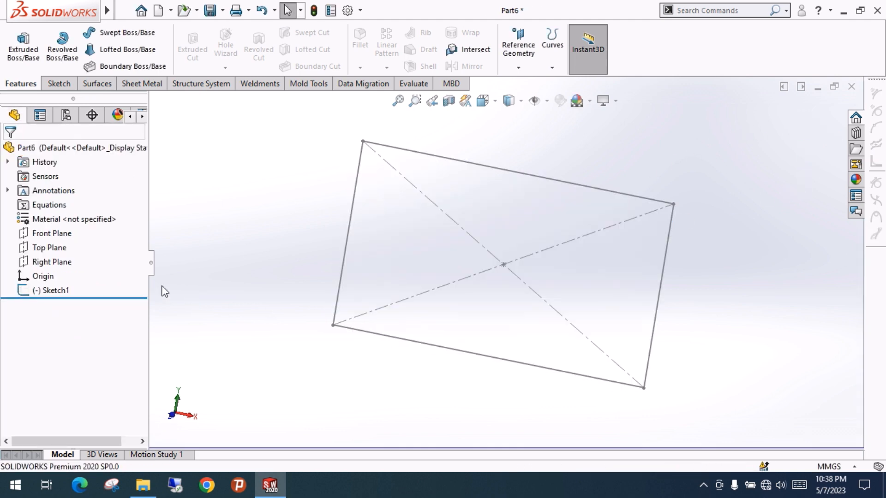
Delete the old sketch and sketch a center rectangle about 147 mm long at the origin on the Top Plane
{"action": "left_click", "coordinate": [50, 291]}
{"action": "key", "text": "Delete"}
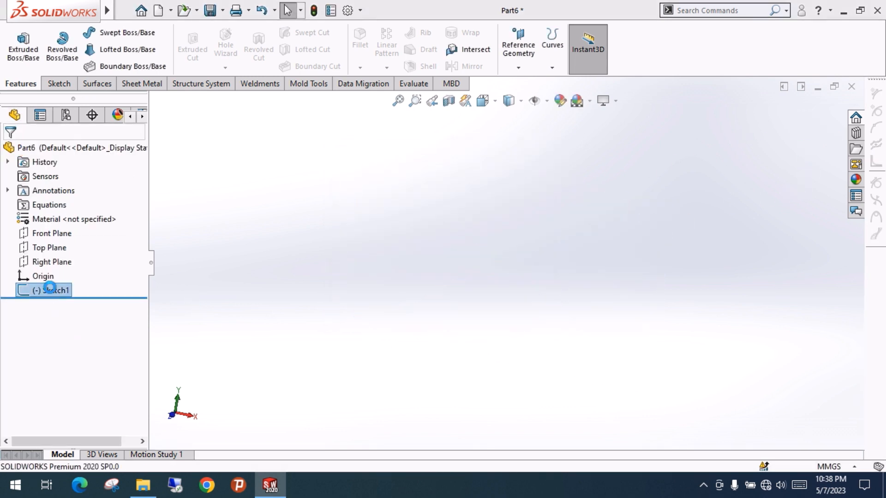
{"action": "left_click", "coordinate": [46, 248]}
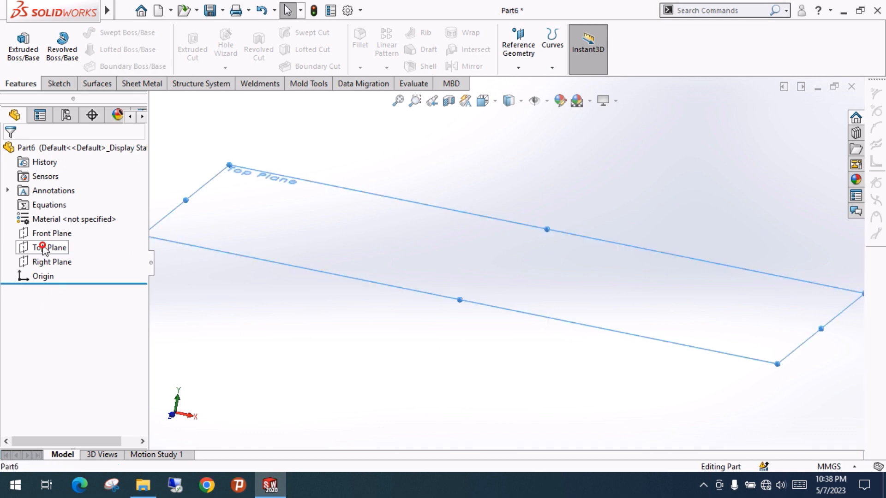
{"action": "left_click", "coordinate": [59, 83]}
{"action": "left_click", "coordinate": [18, 44]}
{"action": "left_click", "coordinate": [86, 50]}
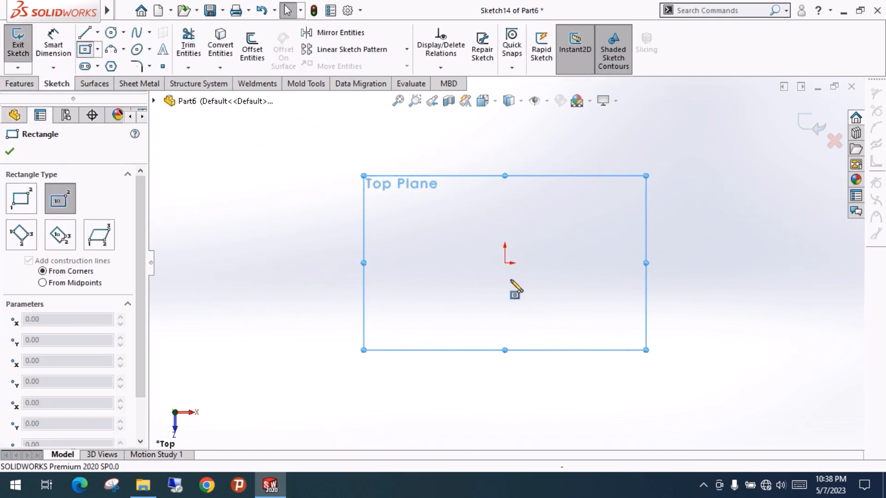
{"action": "left_click", "coordinate": [506, 263]}
{"action": "left_click", "coordinate": [622, 337]}
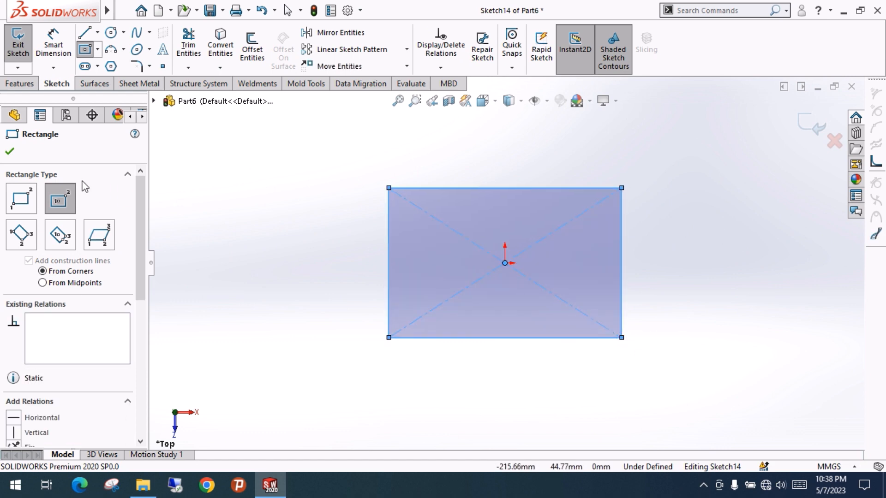
{"action": "left_click", "coordinate": [10, 151]}
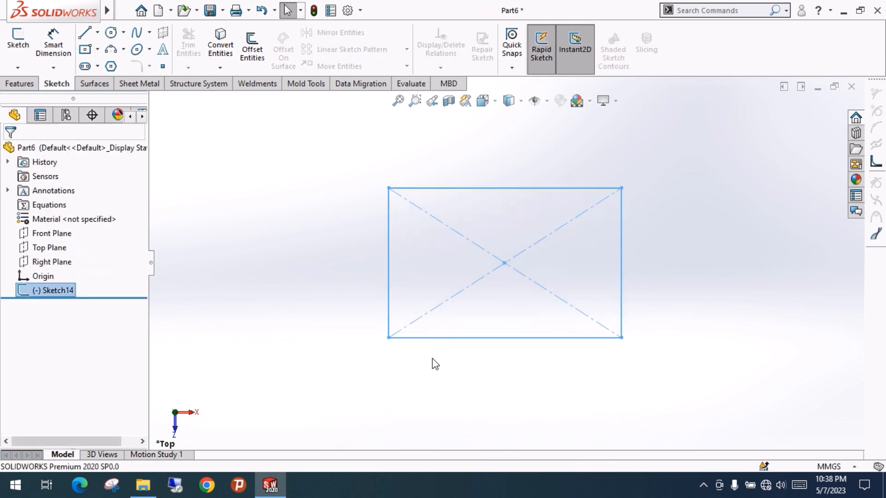
{"action": "left_click", "coordinate": [456, 370]}
Set up a blind Boss-Extrude of the rectangle with a depth of 60 mm
{"action": "mouse_move", "coordinate": [457, 370]}
{"action": "middle_mouse_down"}
{"action": "mouse_move", "coordinate": [461, 199]}
{"action": "mouse_move", "coordinate": [249, 190]}
{"action": "middle_mouse_up"}
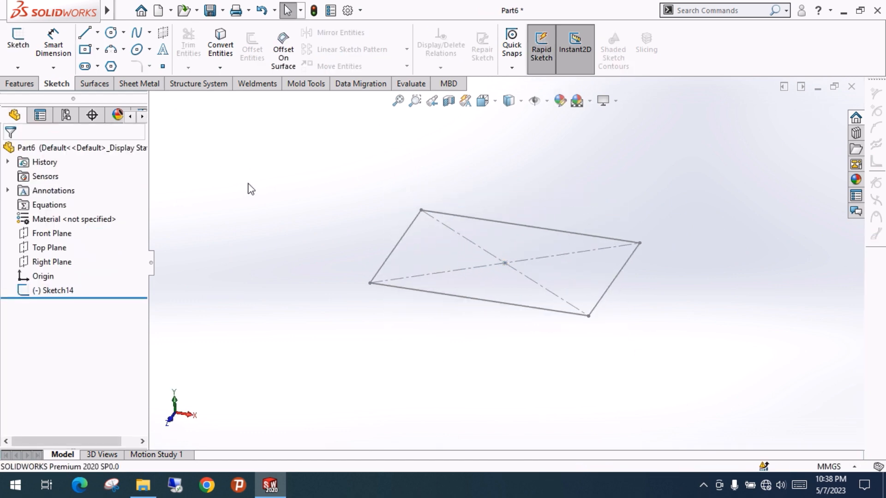
{"action": "left_click", "coordinate": [20, 83]}
{"action": "left_click", "coordinate": [21, 46]}
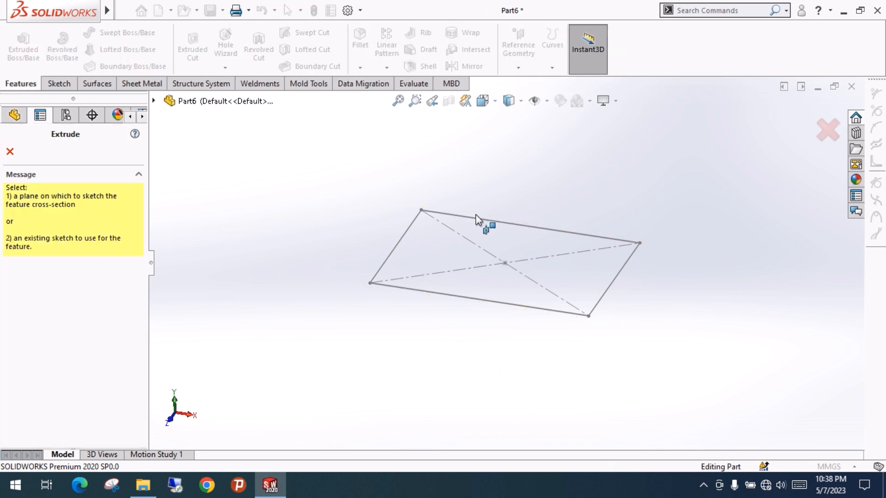
{"action": "left_click", "coordinate": [454, 296]}
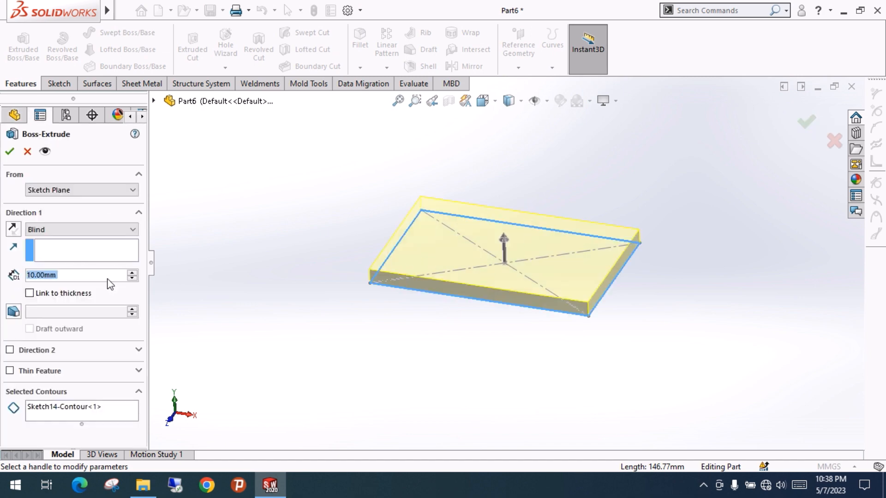
{"action": "type", "text": "60"}
{"action": "key", "text": "Return"}
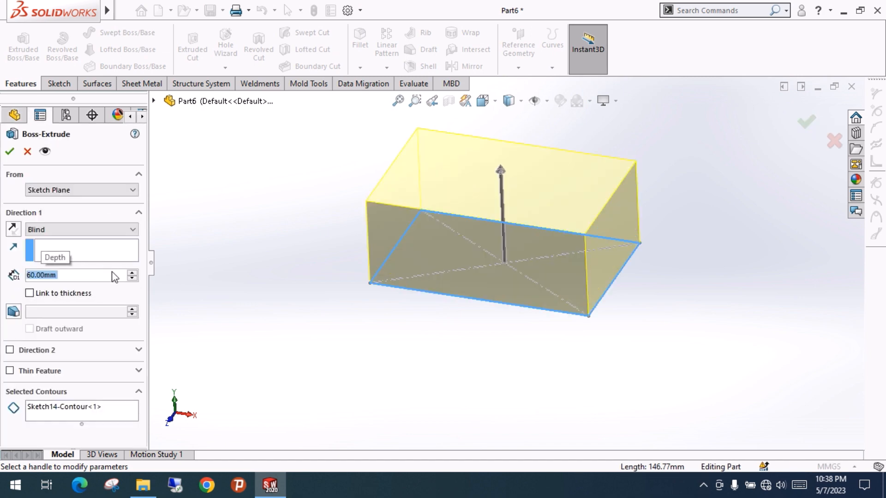
{"action": "mouse_move", "coordinate": [428, 281]}
{"action": "middle_mouse_down"}
{"action": "mouse_move", "coordinate": [459, 224]}
{"action": "mouse_move", "coordinate": [408, 287]}
{"action": "middle_mouse_up"}
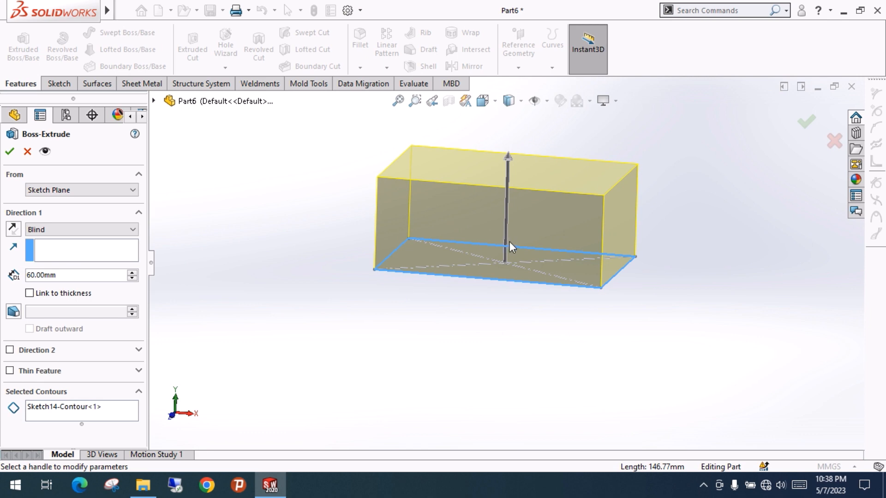
{"action": "scroll", "coordinate": [509, 243], "scroll_direction": "up", "scroll_amount": 2}
{"action": "middle_click_drag", "start_coordinate": [510, 261], "coordinate": [495, 296], "text": "ctrl"}
{"action": "scroll", "coordinate": [497, 252], "scroll_direction": "down", "scroll_amount": 5}
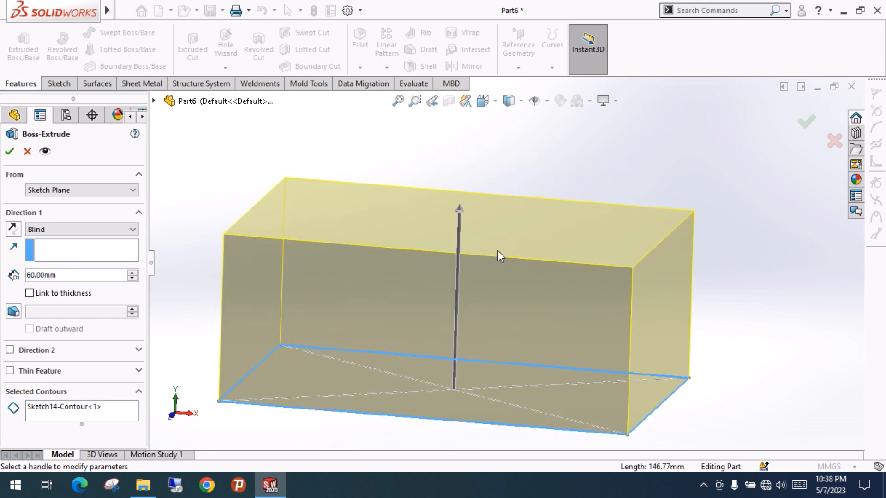
{"action": "scroll", "coordinate": [489, 278], "scroll_direction": "up", "scroll_amount": 2}
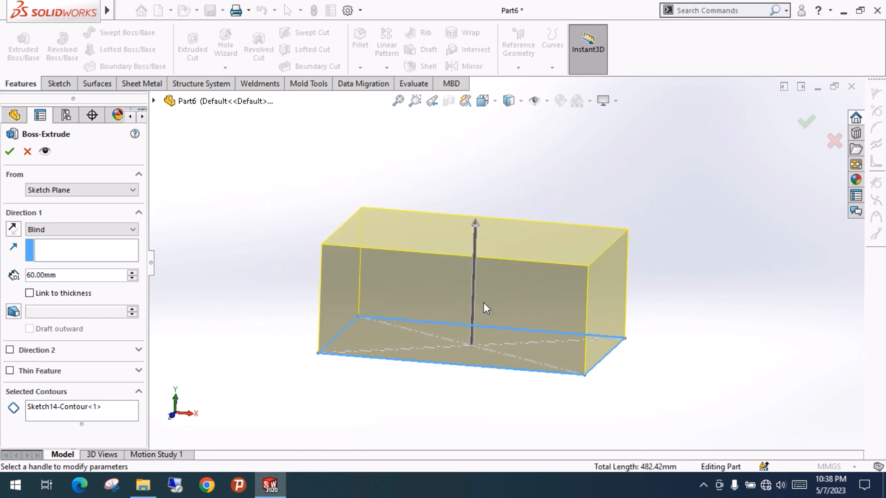
{"action": "middle_click_drag", "start_coordinate": [483, 303], "coordinate": [494, 286], "text": "ctrl"}
Apply a 15-degree draft directed outward to the extrusion and create the tapered block
{"action": "left_click", "coordinate": [14, 313]}
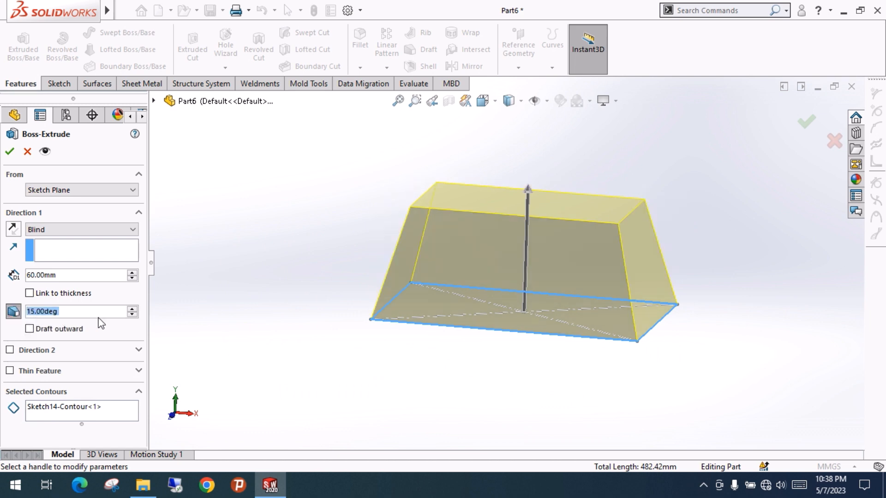
{"action": "left_click_drag", "start_coordinate": [100, 311], "coordinate": [39, 315]}
{"action": "left_click", "coordinate": [41, 329]}
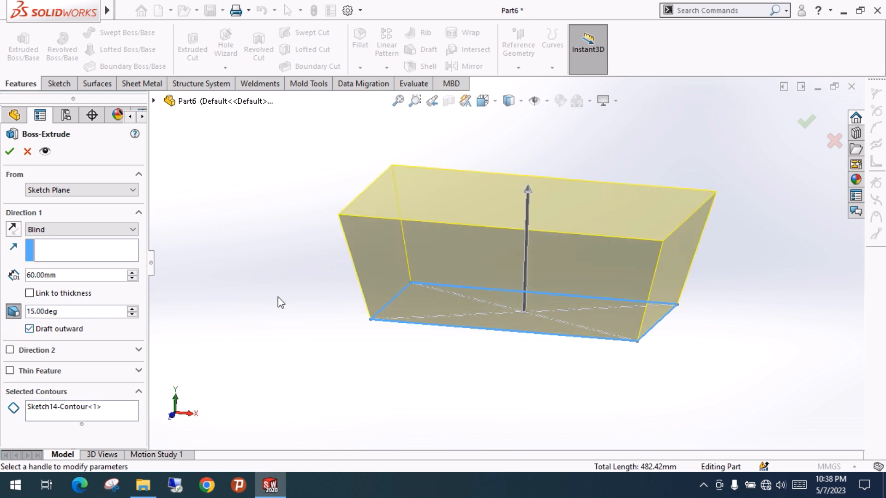
{"action": "left_click", "coordinate": [29, 329]}
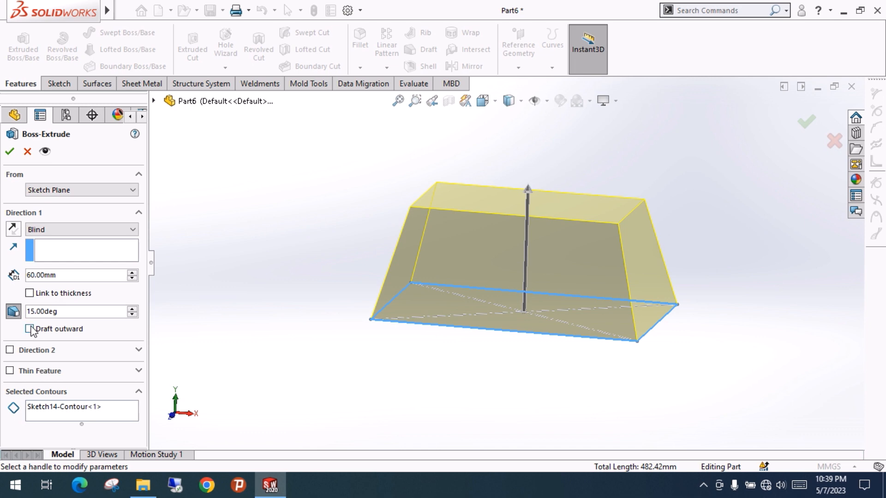
{"action": "left_click", "coordinate": [29, 329]}
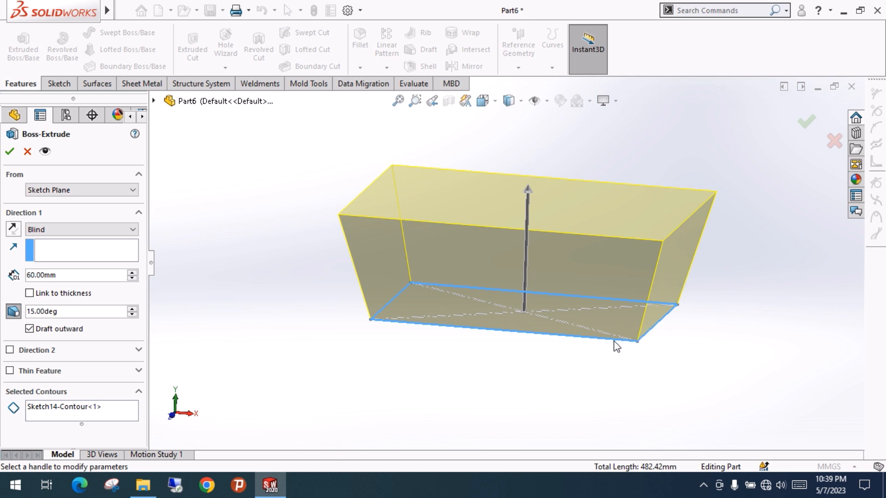
{"action": "middle_click_drag", "start_coordinate": [616, 346], "coordinate": [659, 228]}
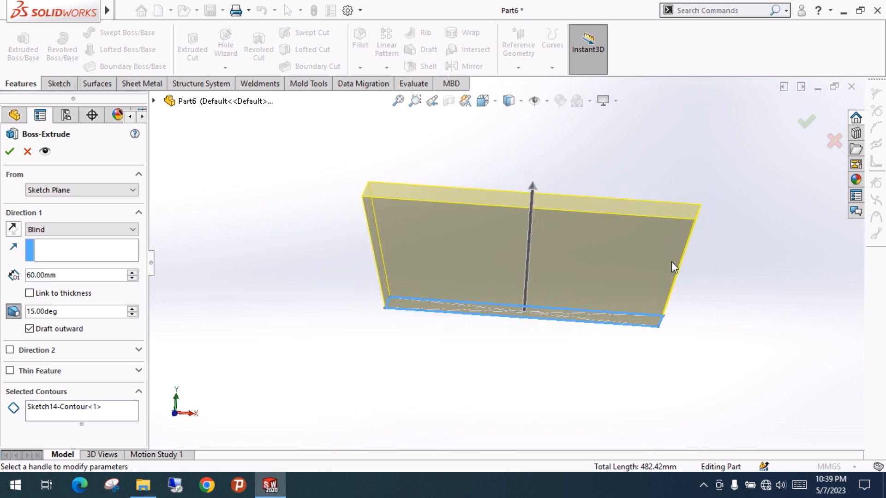
{"action": "left_click", "coordinate": [10, 152]}
{"action": "middle_click_drag", "start_coordinate": [366, 220], "coordinate": [410, 276]}
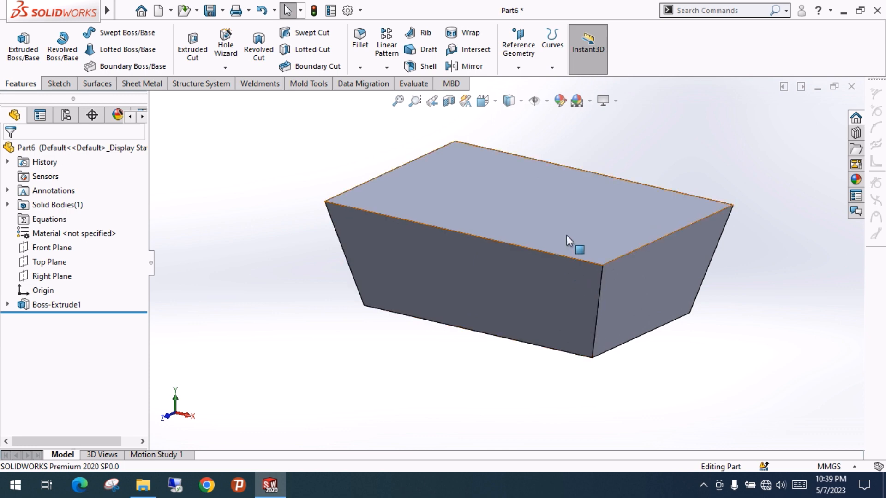
Start a Convert to Sheet Metal operation on the tapered block and select its bottom face as the fixed entity
{"action": "left_click", "coordinate": [135, 85]}
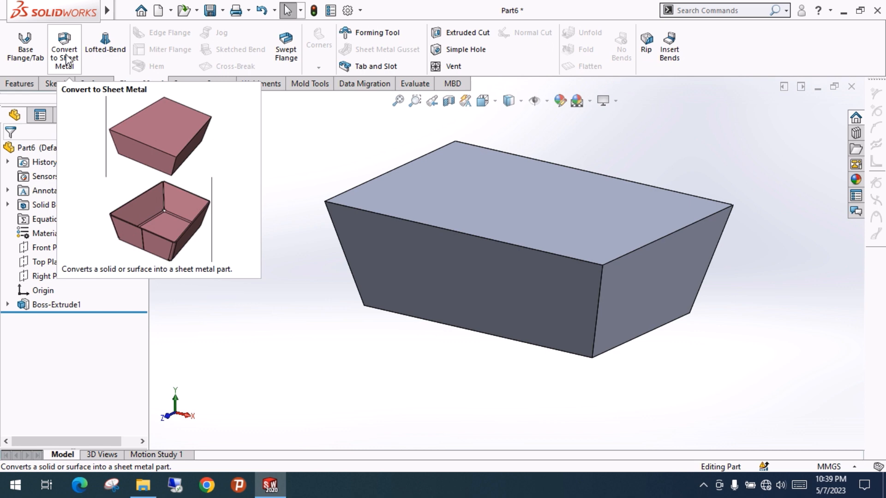
{"action": "left_click", "coordinate": [65, 67]}
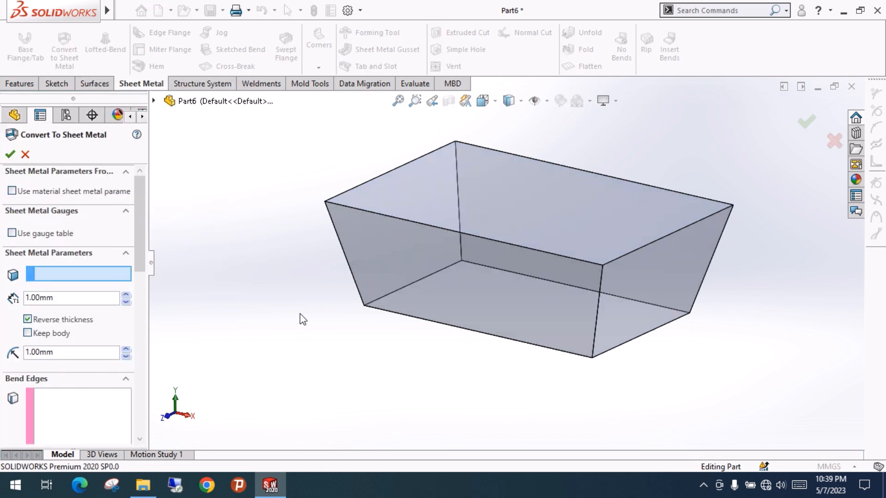
{"action": "middle_click_drag", "start_coordinate": [409, 403], "coordinate": [408, 335]}
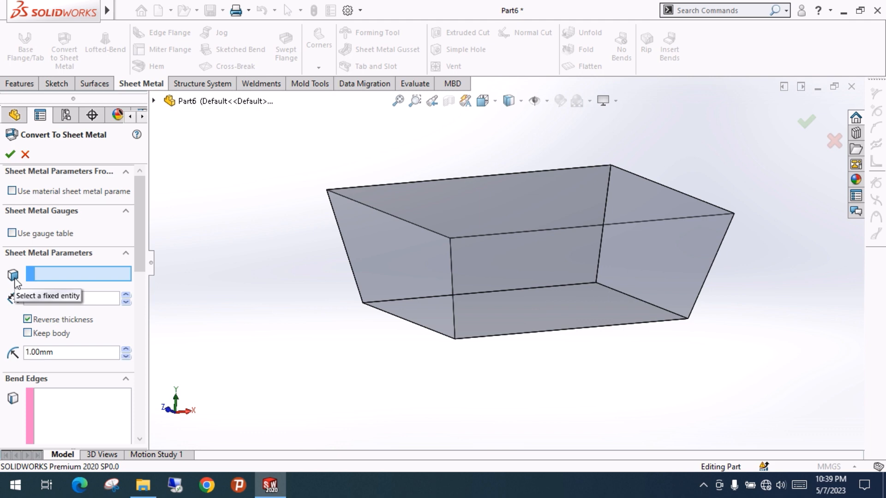
{"action": "middle_click_drag", "start_coordinate": [368, 361], "coordinate": [356, 328]}
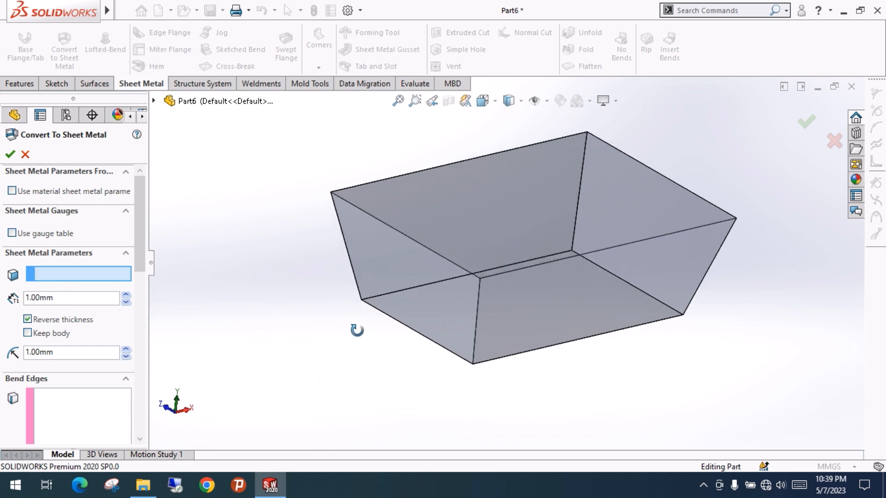
{"action": "middle_click_drag", "start_coordinate": [352, 371], "coordinate": [510, 292]}
{"action": "middle_click_drag", "start_coordinate": [461, 358], "coordinate": [486, 279]}
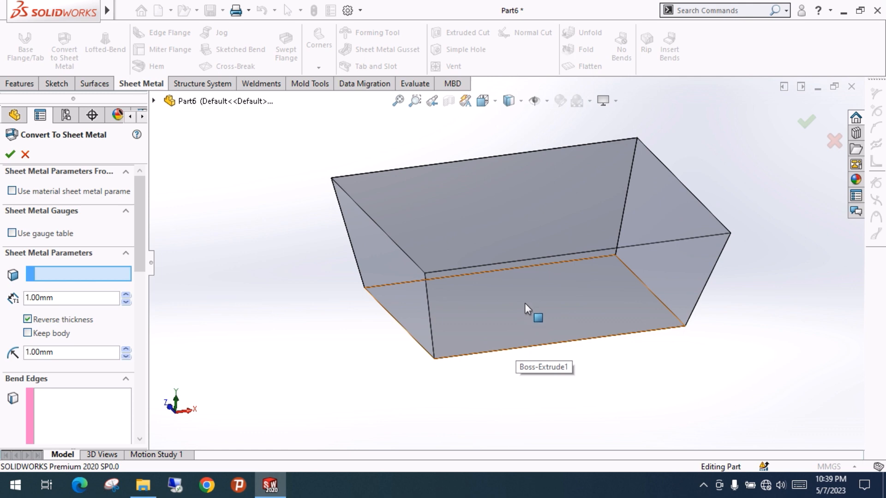
{"action": "middle_click_drag", "start_coordinate": [511, 342], "coordinate": [415, 303]}
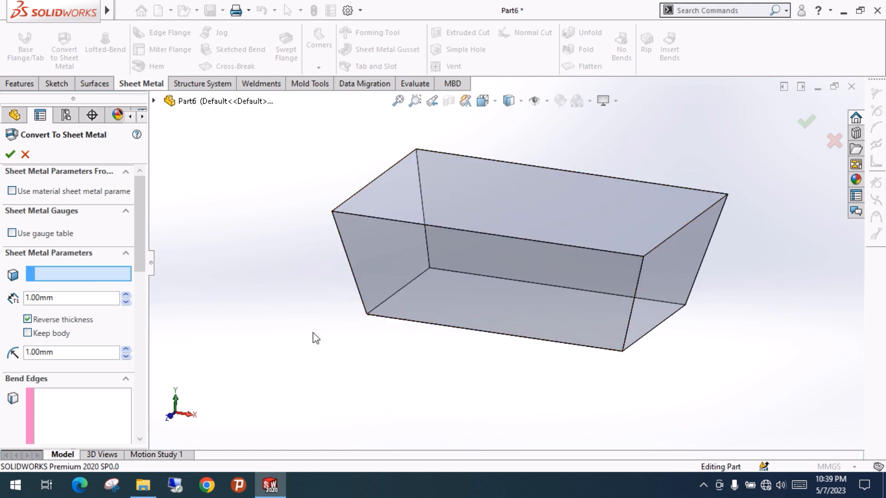
{"action": "middle_click_drag", "start_coordinate": [549, 294], "coordinate": [442, 263]}
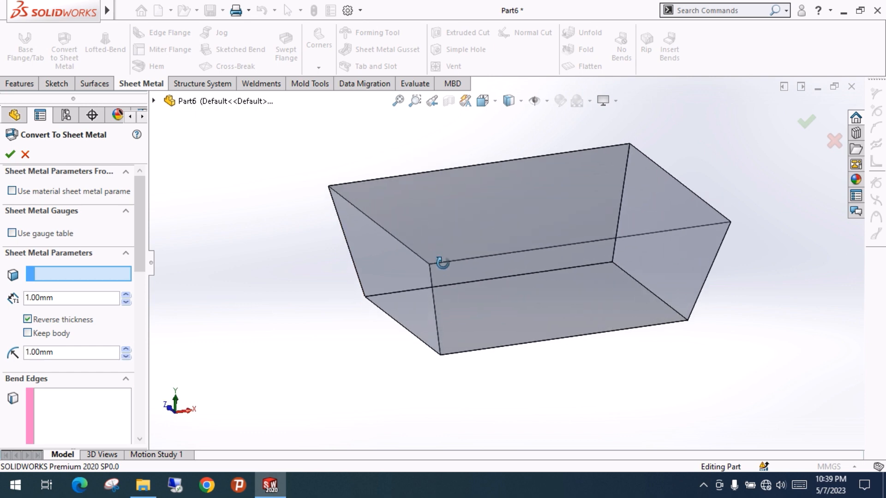
{"action": "left_click", "coordinate": [543, 305]}
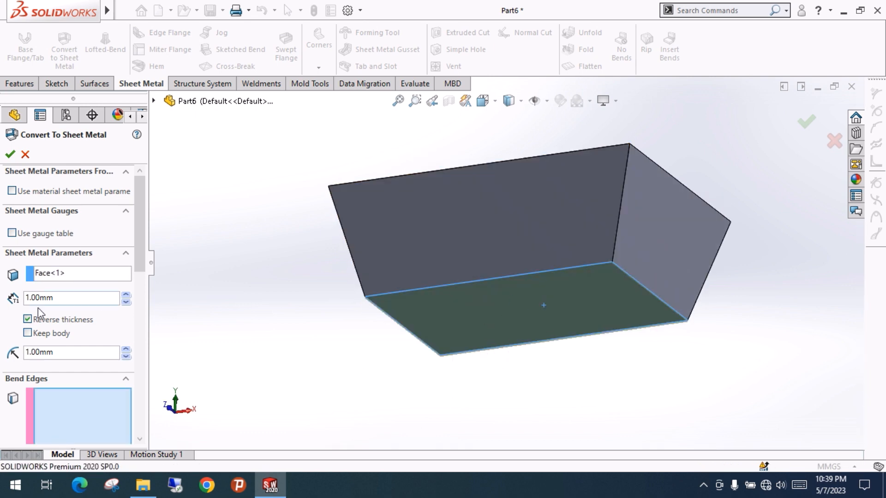
Set the sheet thickness for the conversion to 1.5 mm
{"action": "left_click", "coordinate": [76, 300]}
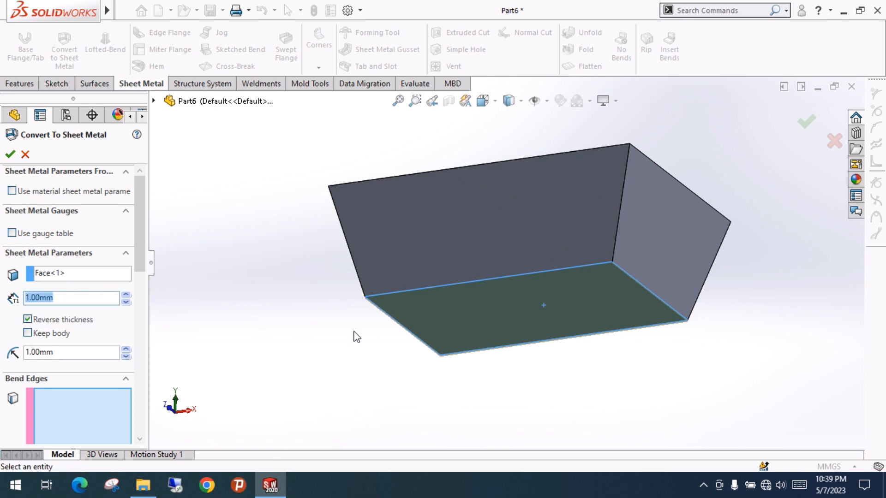
{"action": "scroll", "coordinate": [421, 241], "scroll_direction": "down", "scroll_amount": 5}
{"action": "scroll", "coordinate": [397, 307], "scroll_direction": "up", "scroll_amount": 3}
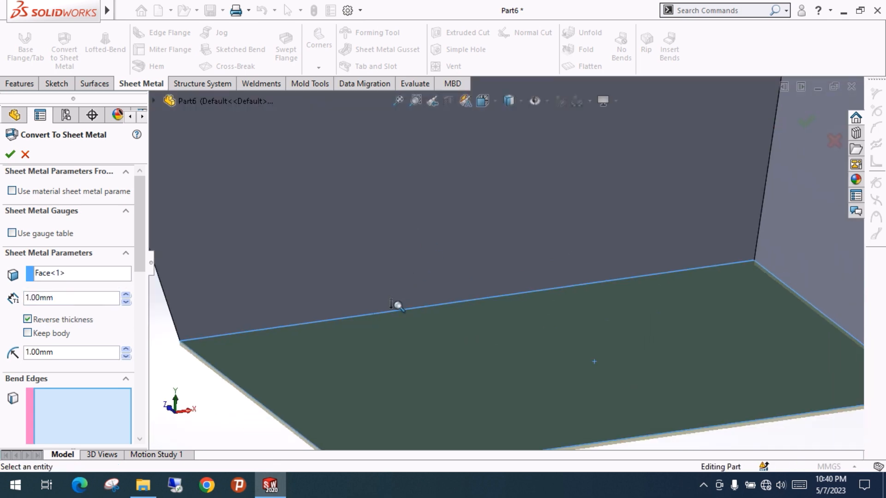
{"action": "middle_click_drag", "start_coordinate": [584, 272], "coordinate": [721, 289]}
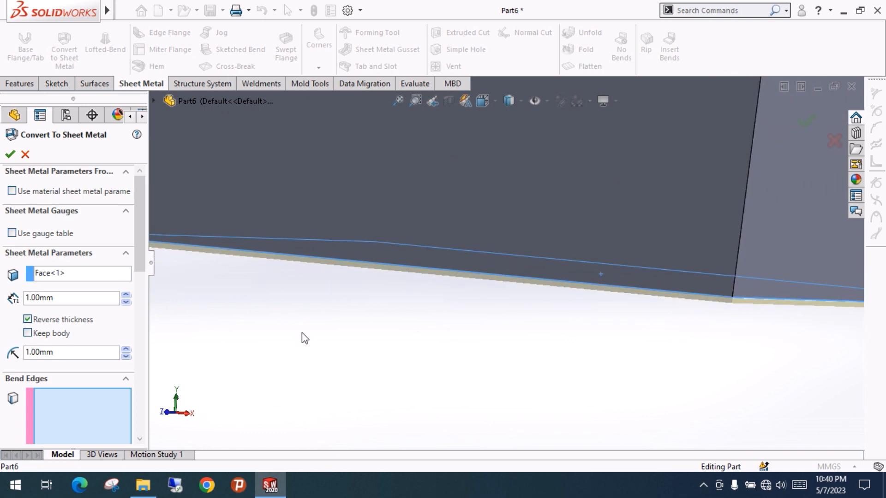
{"action": "left_click", "coordinate": [78, 300]}
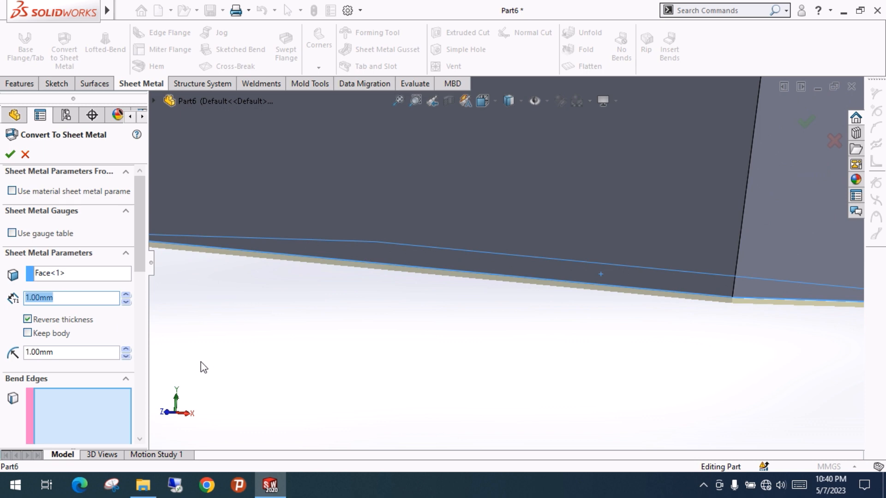
{"action": "type", "text": "1.5"}
{"action": "key", "text": "Return"}
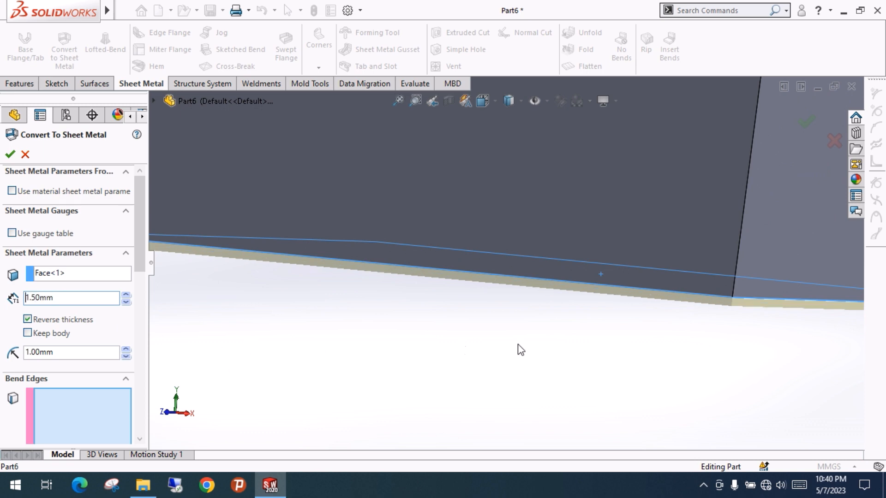
Try the conversion with Reverse thickness turned off, inspect the block from above, and cancel the command
{"action": "left_click", "coordinate": [27, 320]}
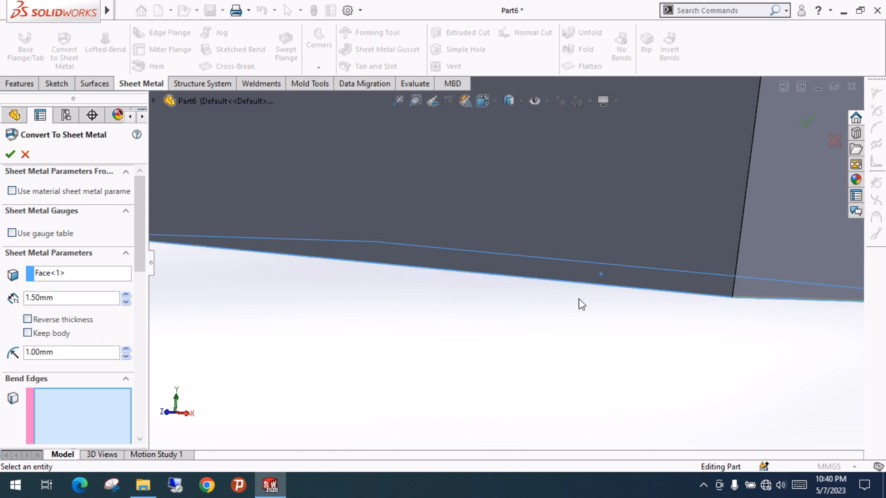
{"action": "scroll", "coordinate": [625, 249], "scroll_direction": "up", "scroll_amount": 5}
{"action": "middle_click_drag", "start_coordinate": [599, 338], "coordinate": [582, 245]}
{"action": "scroll", "coordinate": [586, 247], "scroll_direction": "down", "scroll_amount": 5}
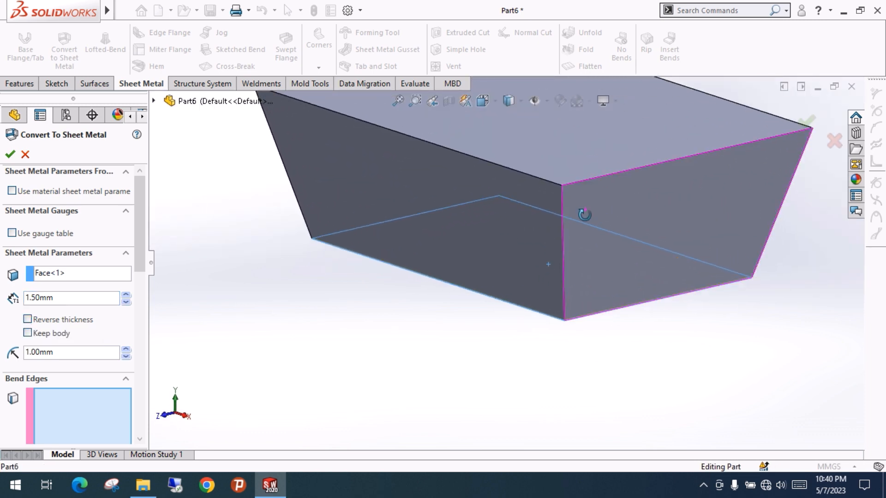
{"action": "scroll", "coordinate": [594, 203], "scroll_direction": "up", "scroll_amount": 3}
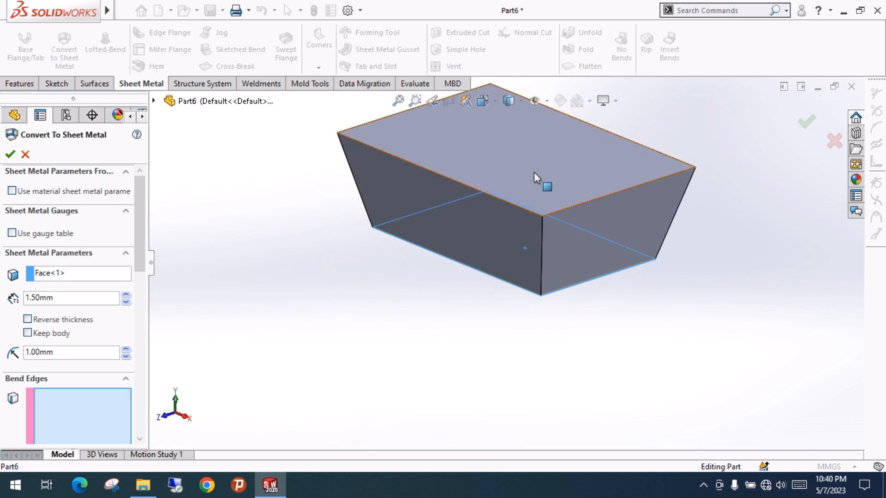
{"action": "middle_click_drag", "start_coordinate": [542, 243], "coordinate": [536, 321], "text": "ctrl"}
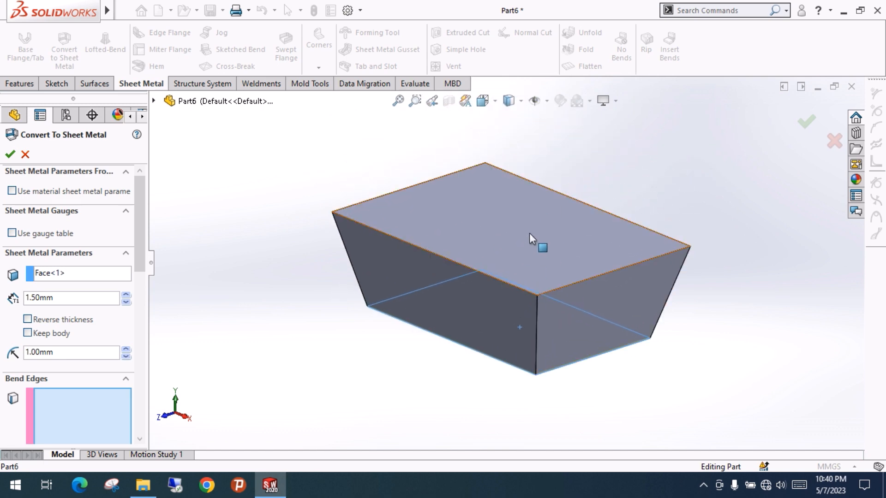
{"action": "left_click", "coordinate": [281, 182]}
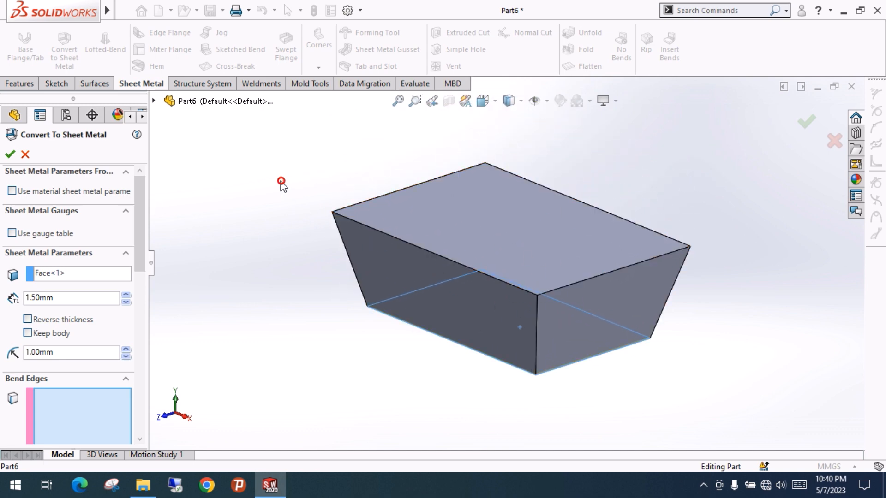
{"action": "left_click", "coordinate": [24, 155]}
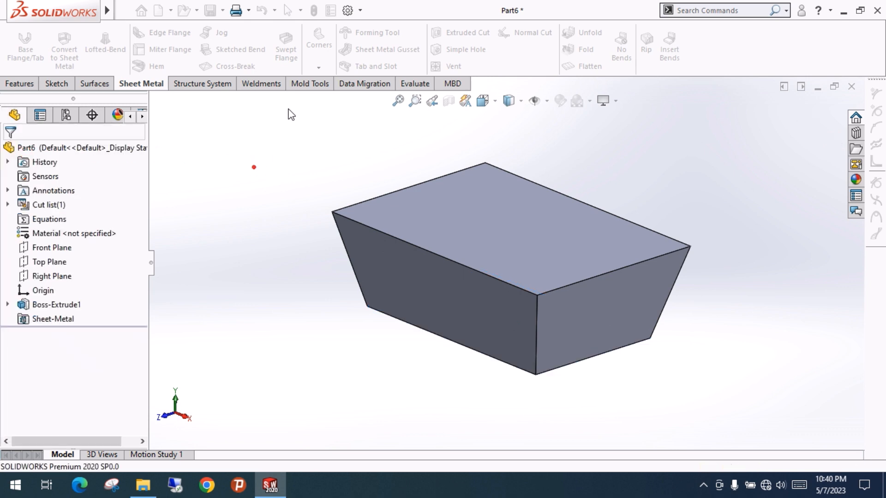
Remove the top face of the tapered block with Delete Face using the Delete option, and inspect the inside
{"action": "left_click", "coordinate": [98, 89]}
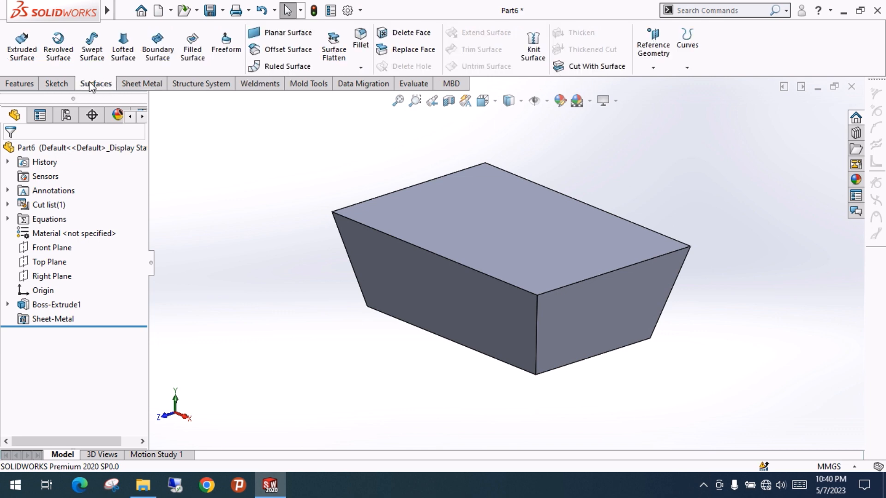
{"action": "right_click", "coordinate": [91, 86]}
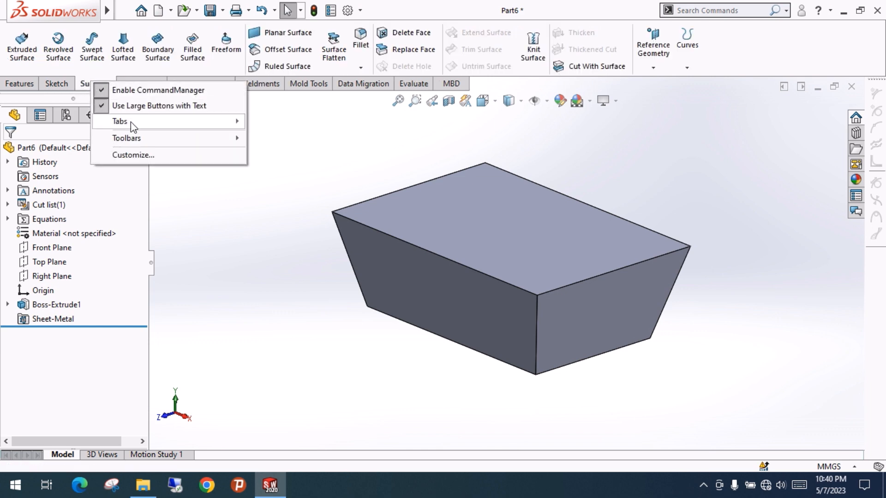
{"action": "right_click", "coordinate": [67, 82]}
{"action": "mouse_move", "coordinate": [105, 123]}
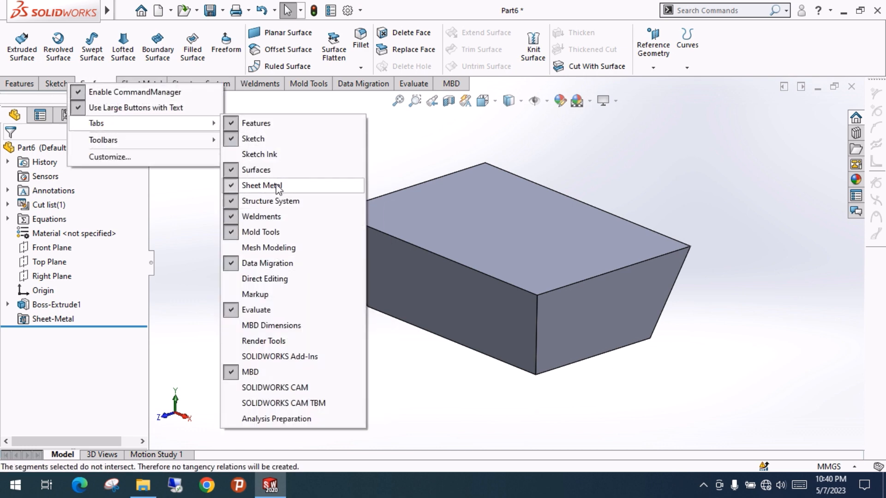
{"action": "left_click", "coordinate": [392, 156]}
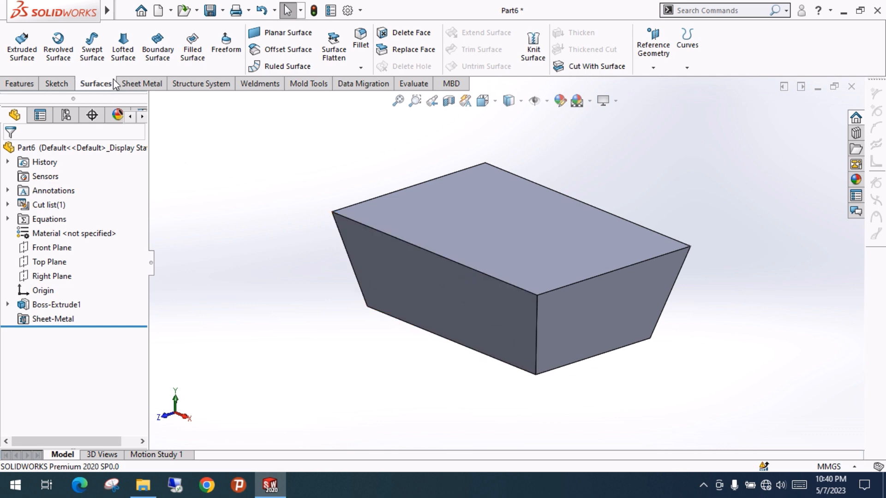
{"action": "left_click", "coordinate": [404, 37]}
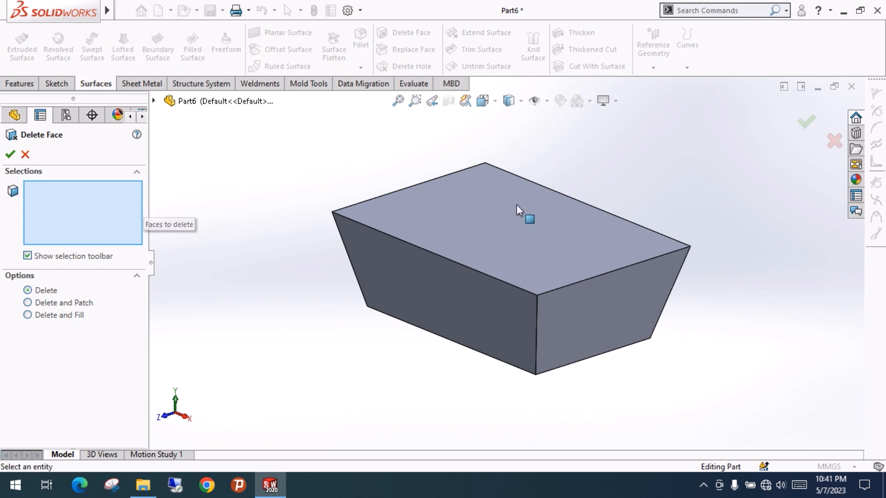
{"action": "left_click", "coordinate": [510, 238]}
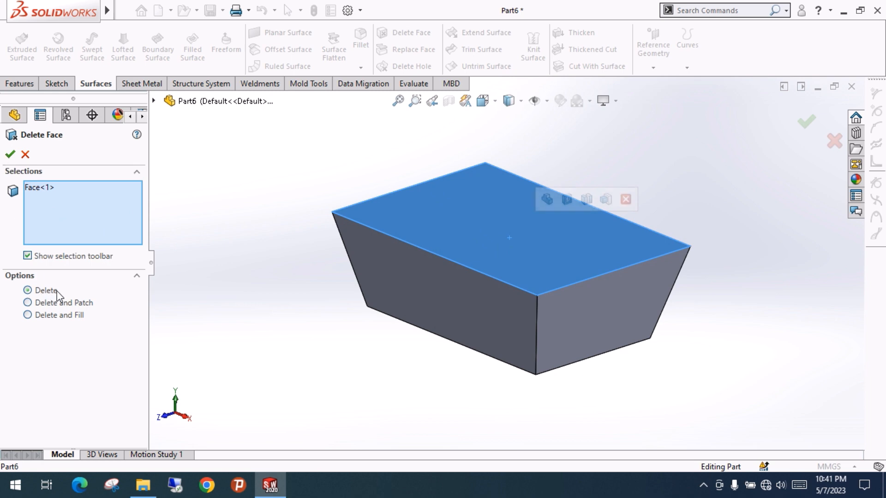
{"action": "left_click", "coordinate": [10, 154]}
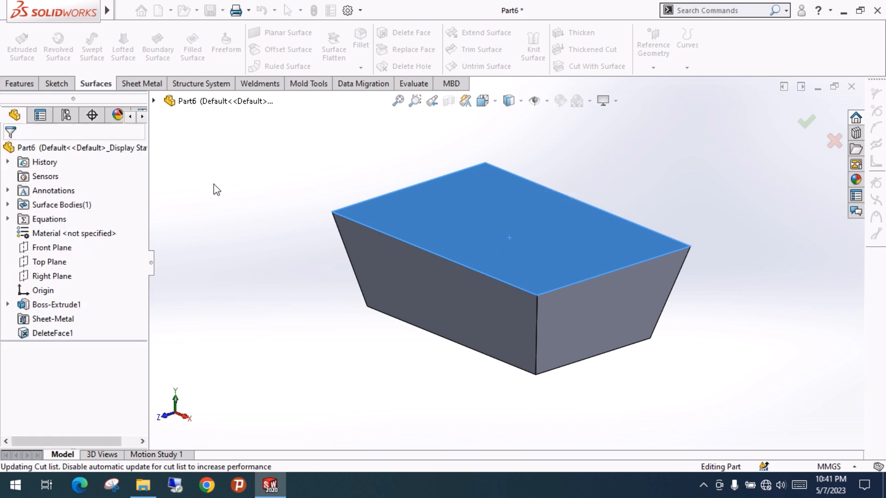
{"action": "middle_click_drag", "start_coordinate": [411, 259], "coordinate": [443, 293]}
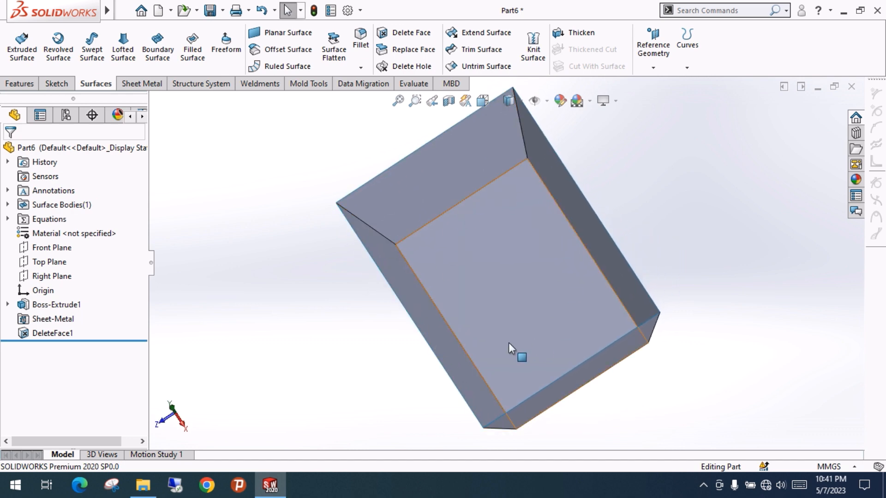
{"action": "middle_click_drag", "start_coordinate": [530, 352], "coordinate": [546, 211]}
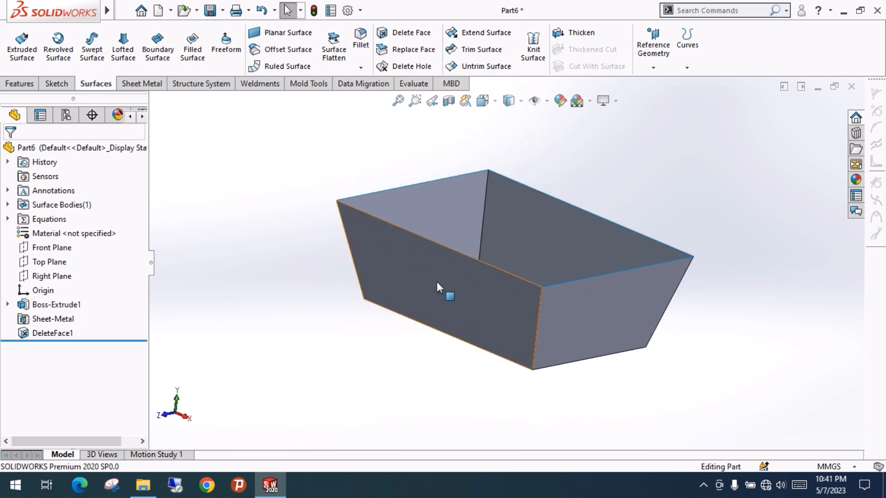
{"action": "middle_click_drag", "start_coordinate": [290, 314], "coordinate": [292, 286]}
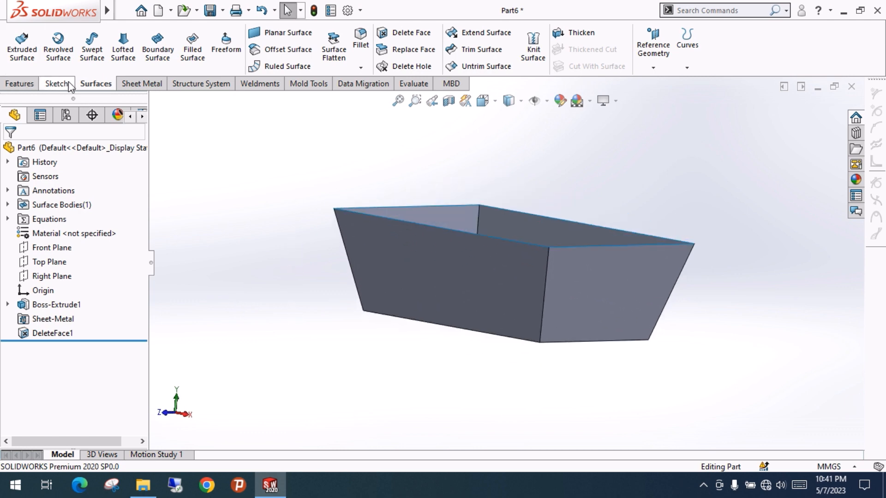
Start Convert to Sheet Metal on the open surface body and select its bottom face as the fixed entity
{"action": "left_click", "coordinate": [146, 86]}
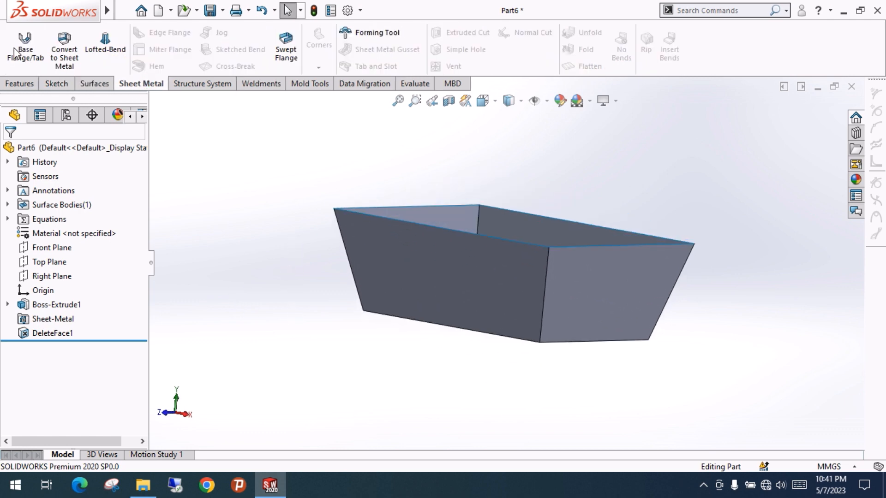
{"action": "left_click", "coordinate": [64, 46]}
{"action": "middle_click_drag", "start_coordinate": [347, 328], "coordinate": [351, 304]}
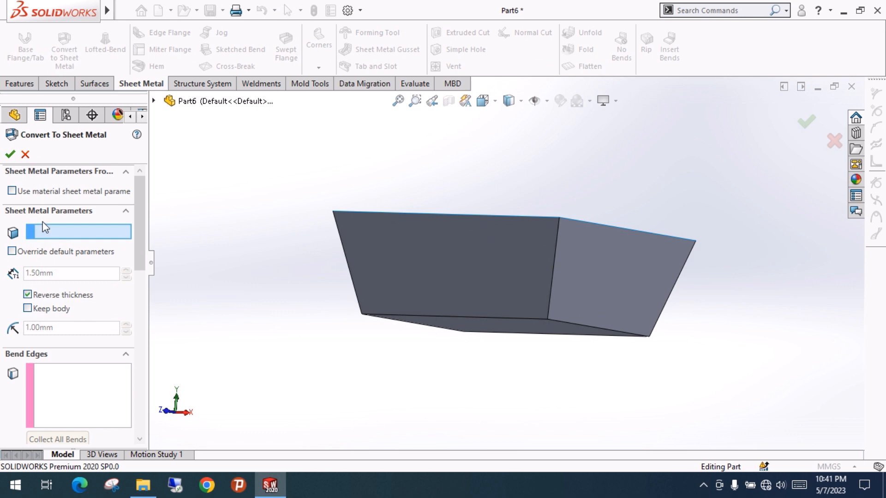
{"action": "middle_click_drag", "start_coordinate": [449, 316], "coordinate": [450, 278]}
{"action": "left_click", "coordinate": [473, 328]}
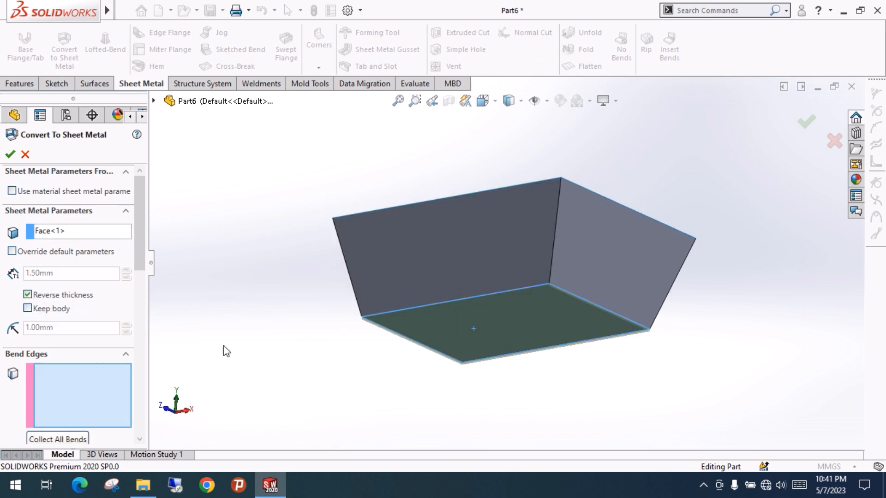
Turn off Reverse thickness for the conversion and examine the thickness preview at the inner bottom corner
{"action": "left_click", "coordinate": [54, 296]}
{"action": "middle_click_drag", "start_coordinate": [323, 351], "coordinate": [403, 280]}
{"action": "mouse_move", "coordinate": [465, 220]}
{"action": "middle_mouse_down"}
{"action": "mouse_move", "coordinate": [461, 247]}
{"action": "mouse_move", "coordinate": [498, 344]}
{"action": "mouse_move", "coordinate": [510, 270]}
{"action": "middle_mouse_up"}
{"action": "scroll", "coordinate": [480, 177], "scroll_direction": "down", "scroll_amount": 5}
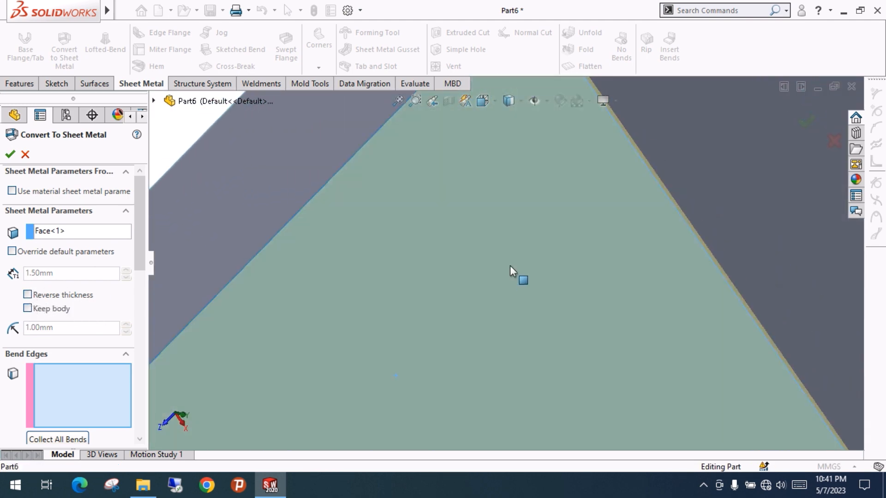
{"action": "scroll", "coordinate": [498, 346], "scroll_direction": "up", "scroll_amount": 5}
{"action": "middle_click_drag", "start_coordinate": [508, 352], "coordinate": [480, 216]}
{"action": "scroll", "coordinate": [486, 336], "scroll_direction": "down", "scroll_amount": 6}
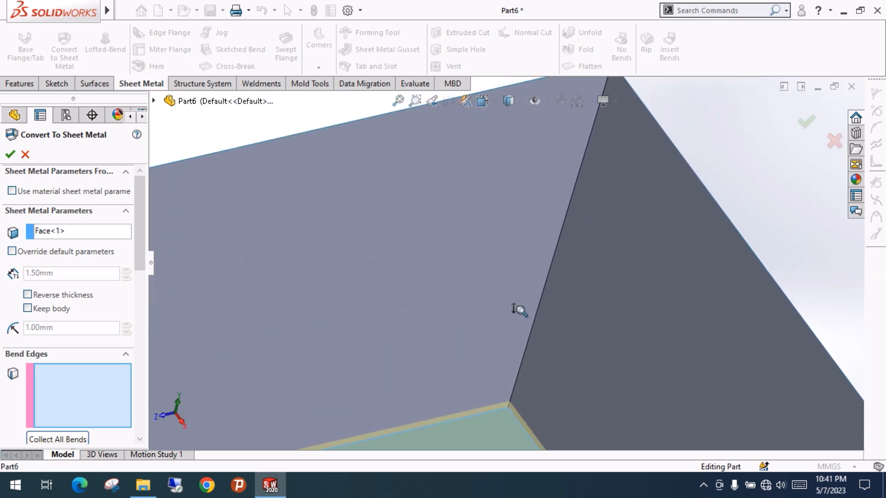
{"action": "middle_click_drag", "start_coordinate": [511, 384], "coordinate": [530, 355], "text": "ctrl"}
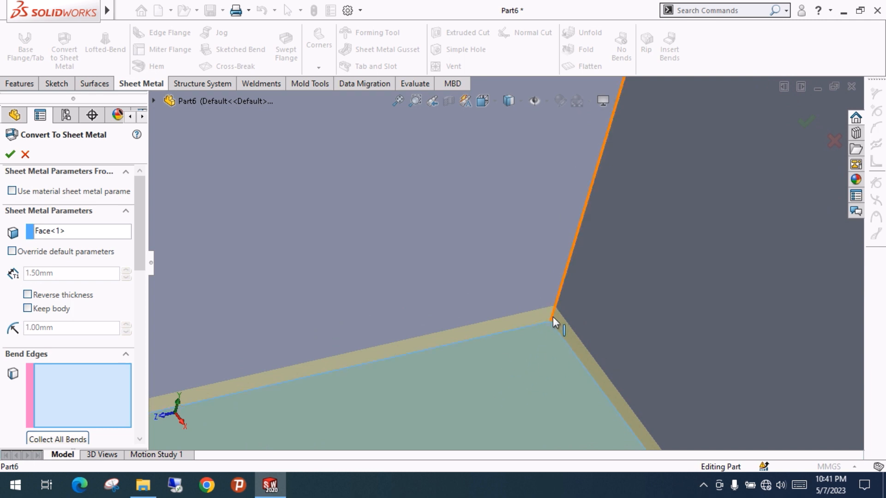
Inspect the whole open body with its selected bottom face and cancel the sheet metal conversion
{"action": "scroll", "coordinate": [516, 429], "scroll_direction": "up", "scroll_amount": 5}
{"action": "scroll", "coordinate": [516, 432], "scroll_direction": "up", "scroll_amount": 3}
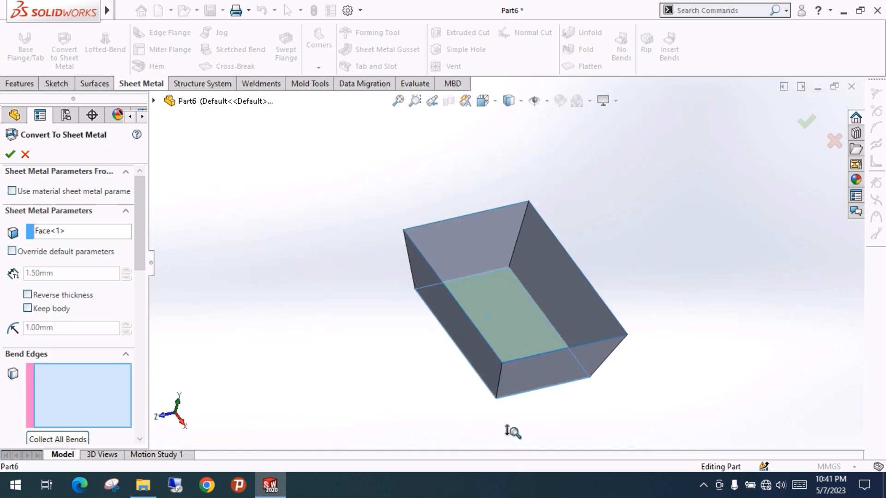
{"action": "middle_click_drag", "start_coordinate": [510, 430], "coordinate": [544, 382]}
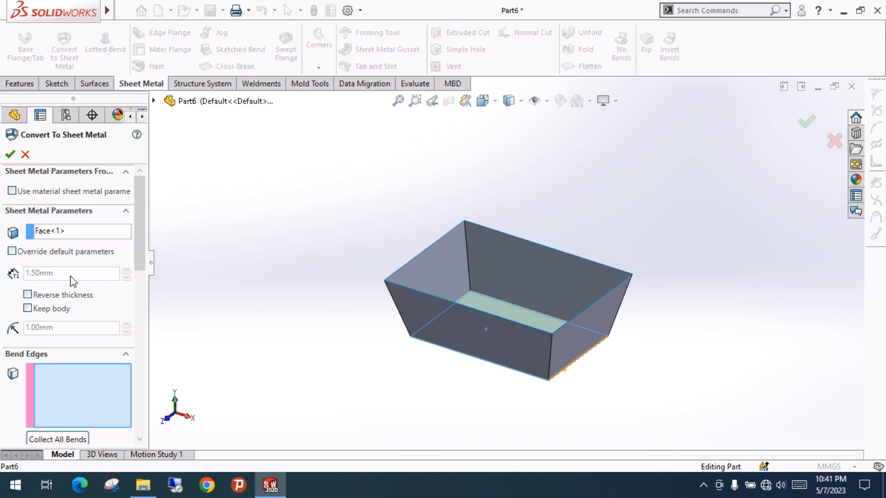
{"action": "left_click", "coordinate": [25, 154]}
Delete the DeleteFace1 feature to restore the closed tapered block
{"action": "left_click", "coordinate": [65, 333]}
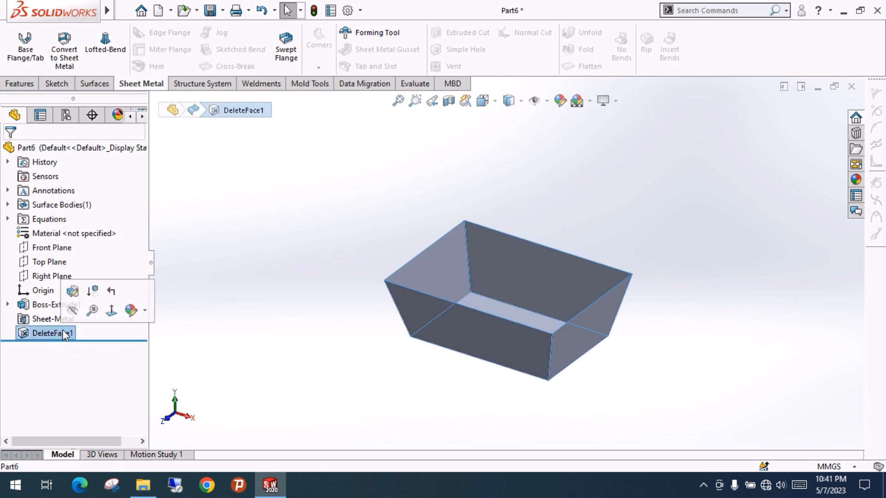
{"action": "right_click", "coordinate": [65, 333]}
{"action": "left_click", "coordinate": [105, 298]}
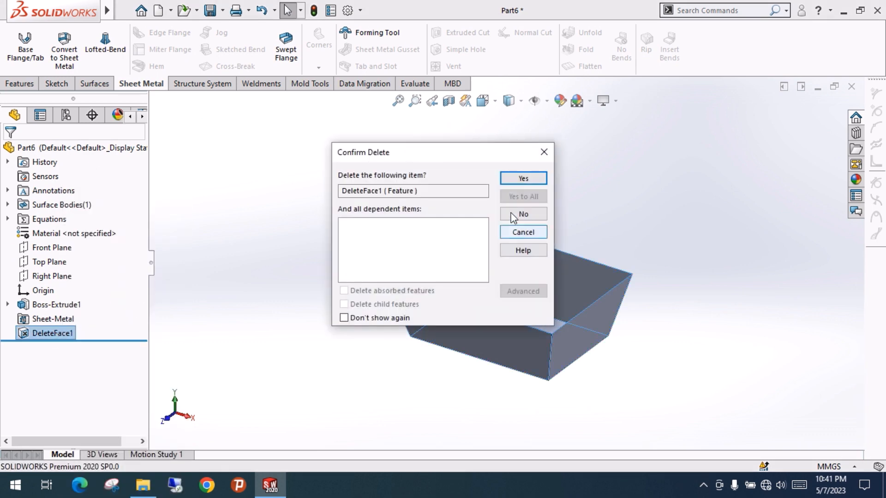
{"action": "left_click", "coordinate": [525, 181]}
Start Convert to Sheet Metal on the tapered block and select its bottom face as the fixed entity
{"action": "middle_click_drag", "start_coordinate": [463, 375], "coordinate": [467, 337]}
{"action": "left_click", "coordinate": [64, 57]}
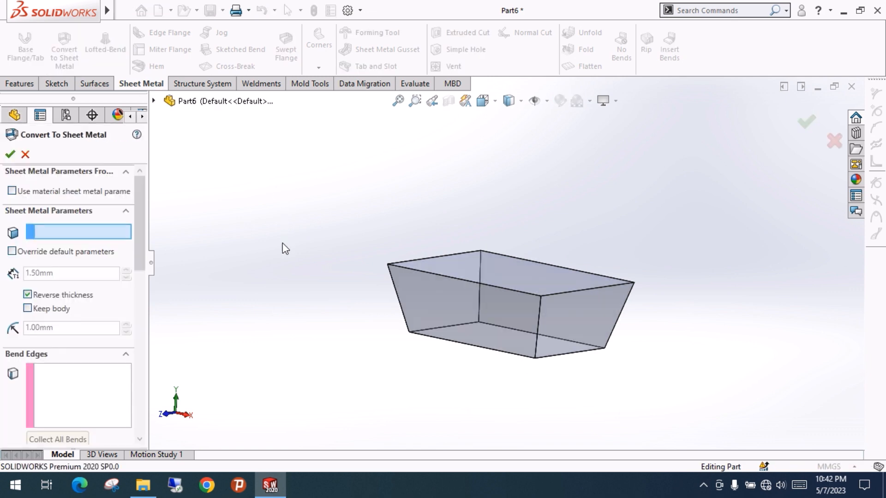
{"action": "middle_click_drag", "start_coordinate": [282, 243], "coordinate": [364, 280]}
{"action": "middle_click_drag", "start_coordinate": [308, 308], "coordinate": [370, 218]}
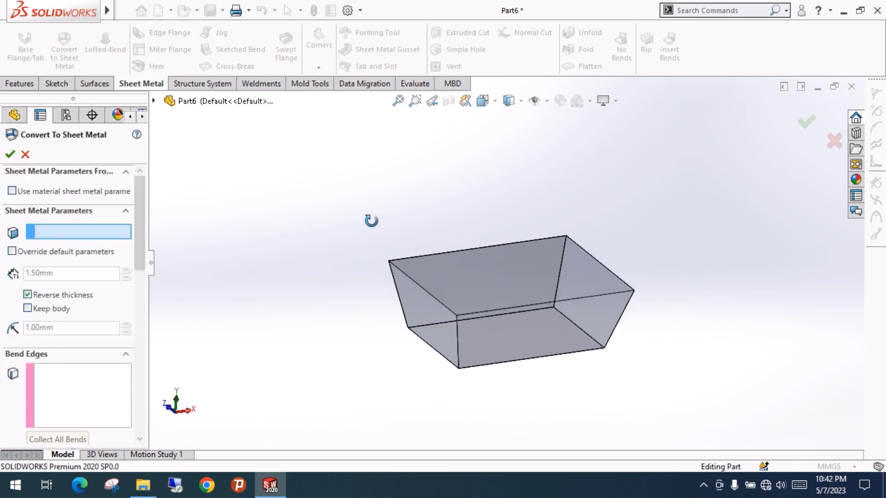
{"action": "left_click", "coordinate": [485, 340]}
{"action": "middle_click_drag", "start_coordinate": [281, 275], "coordinate": [280, 347]}
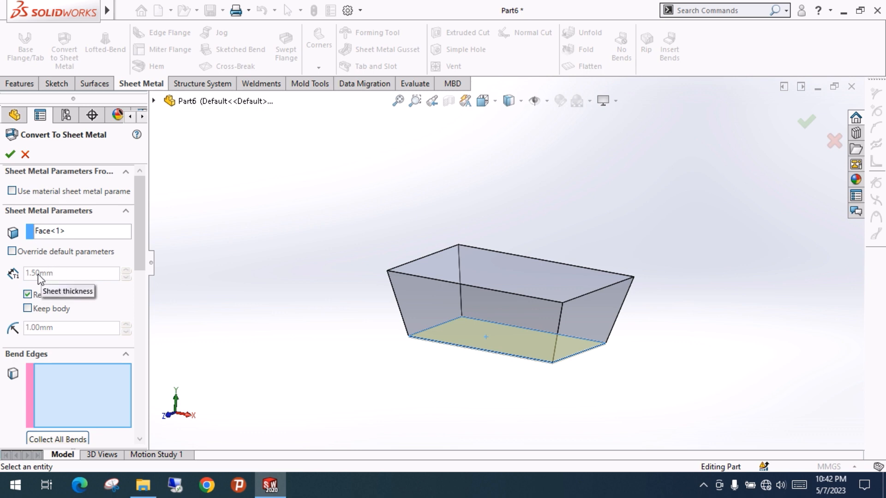
Turn on Override default parameters for the conversion and inspect the thickness preview below the bottom face
{"action": "left_click", "coordinate": [12, 252]}
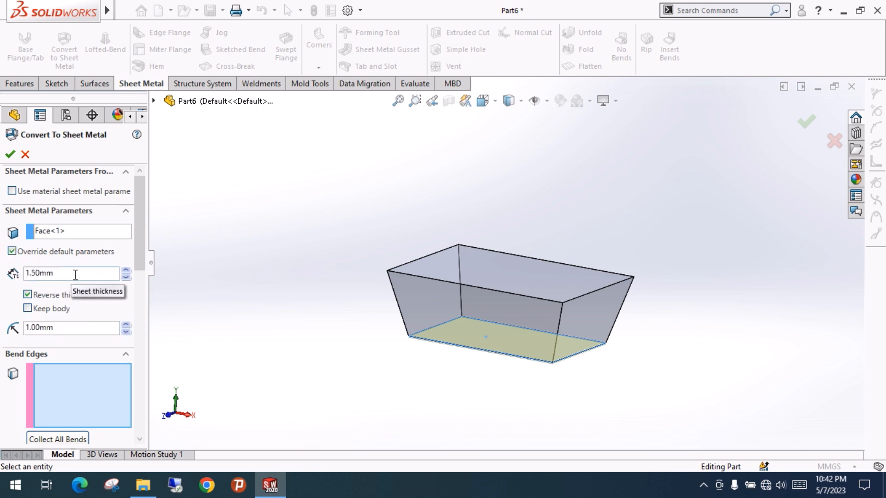
{"action": "double_click", "coordinate": [61, 277]}
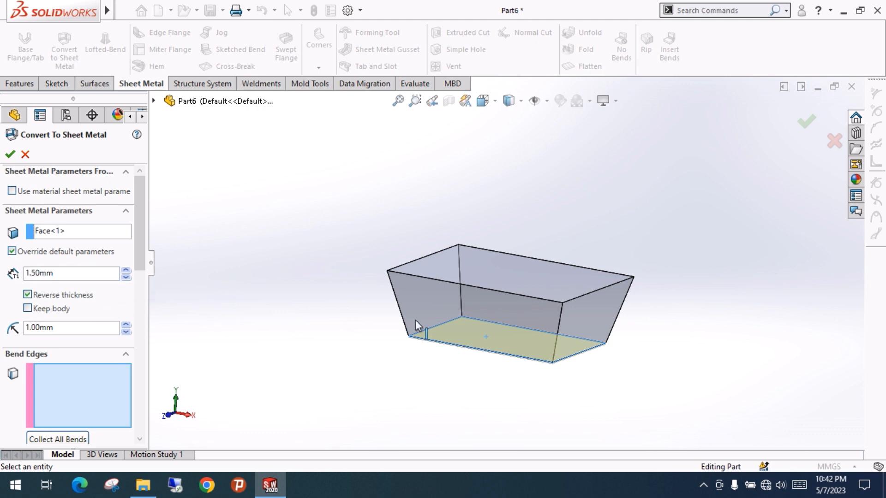
{"action": "scroll", "coordinate": [415, 324], "scroll_direction": "down", "scroll_amount": 3}
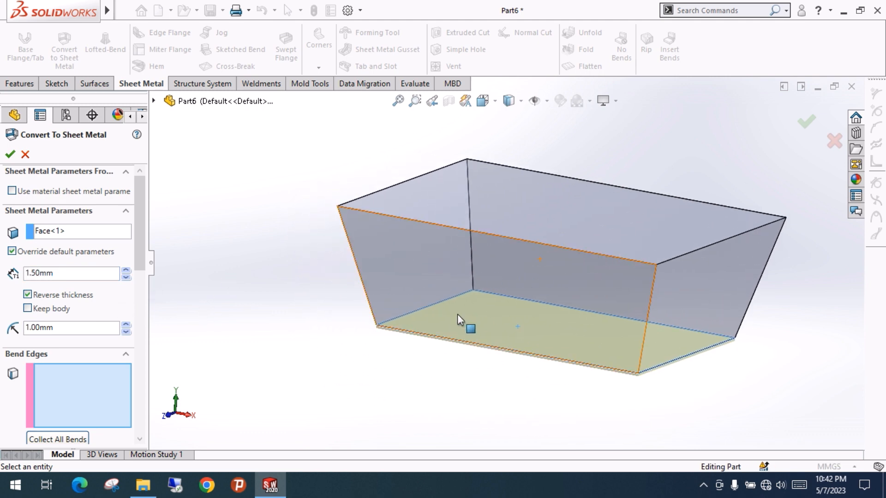
{"action": "middle_click_drag", "start_coordinate": [498, 351], "coordinate": [504, 308]}
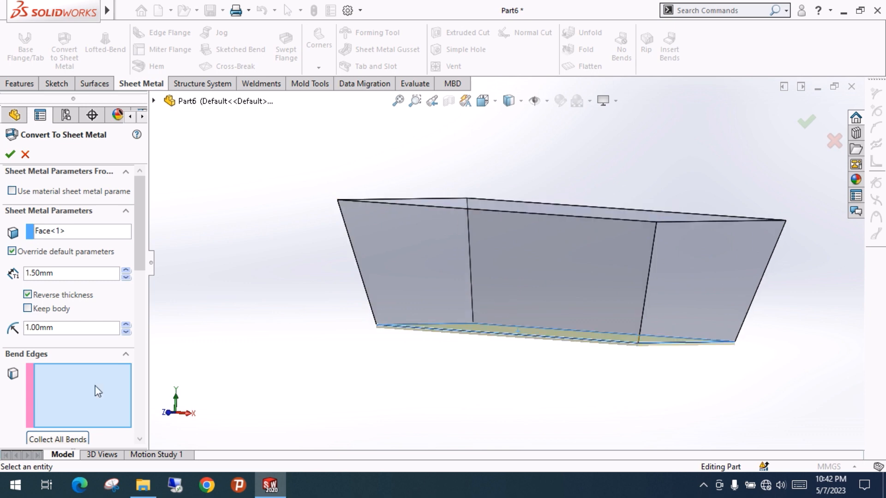
Select the four edges around the block's bottom face as bend edges
{"action": "left_click_drag", "start_coordinate": [136, 258], "coordinate": [122, 302]}
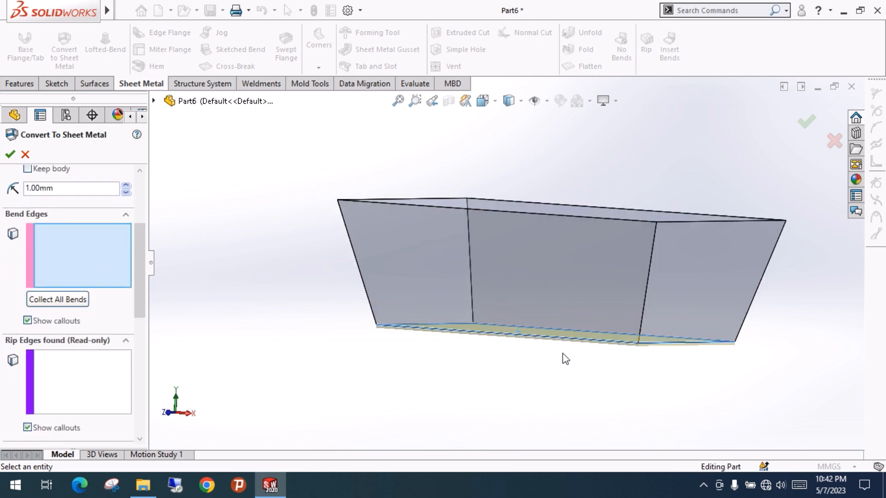
{"action": "middle_click_drag", "start_coordinate": [565, 358], "coordinate": [563, 303]}
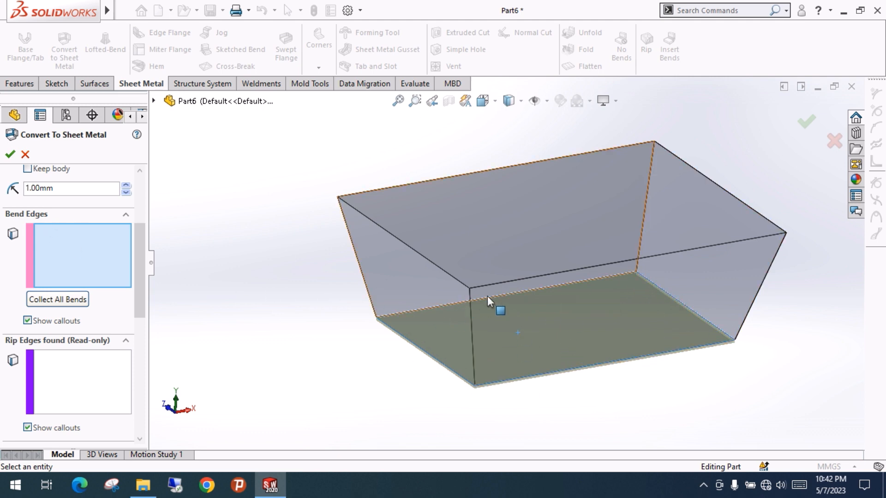
{"action": "left_click", "coordinate": [544, 289]}
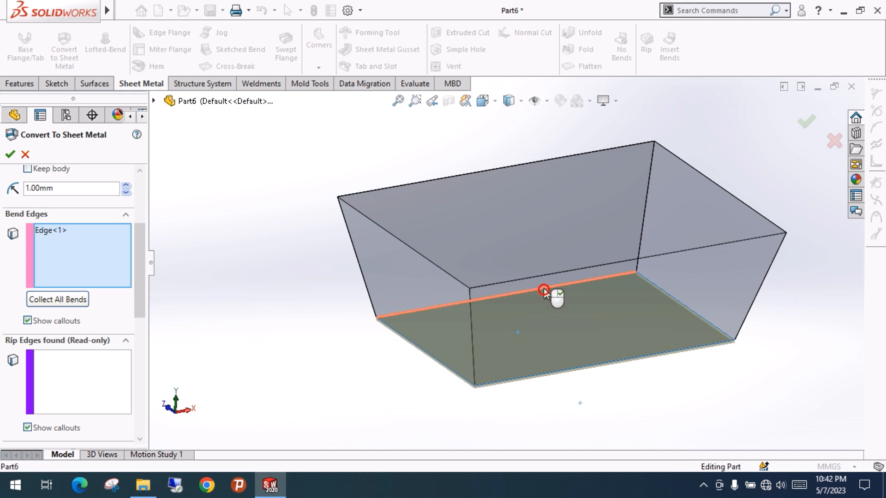
{"action": "left_click", "coordinate": [663, 292]}
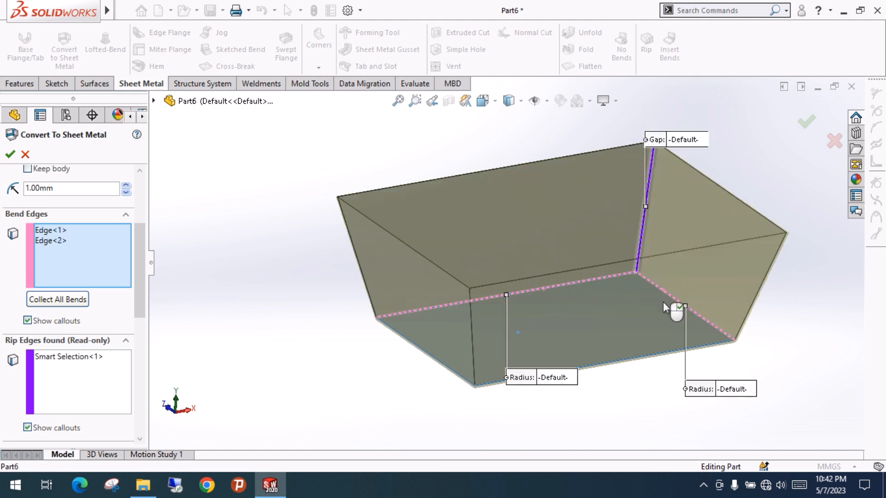
{"action": "left_click", "coordinate": [656, 357]}
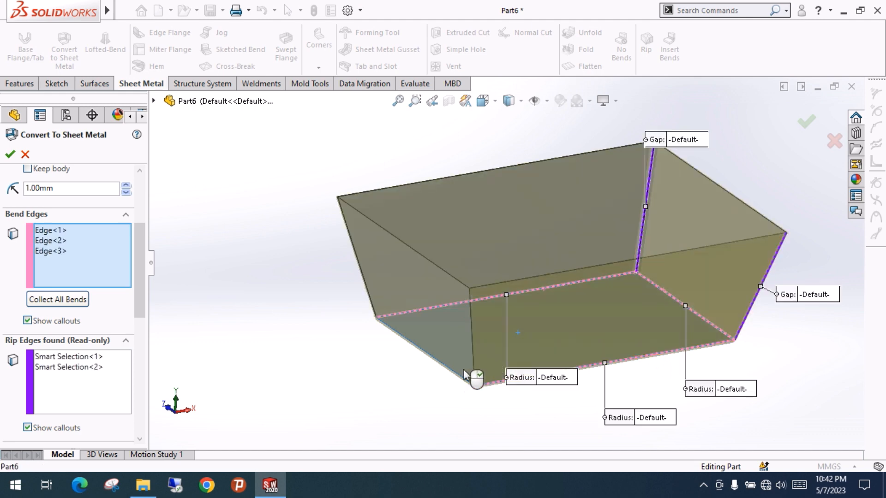
{"action": "left_click", "coordinate": [438, 359]}
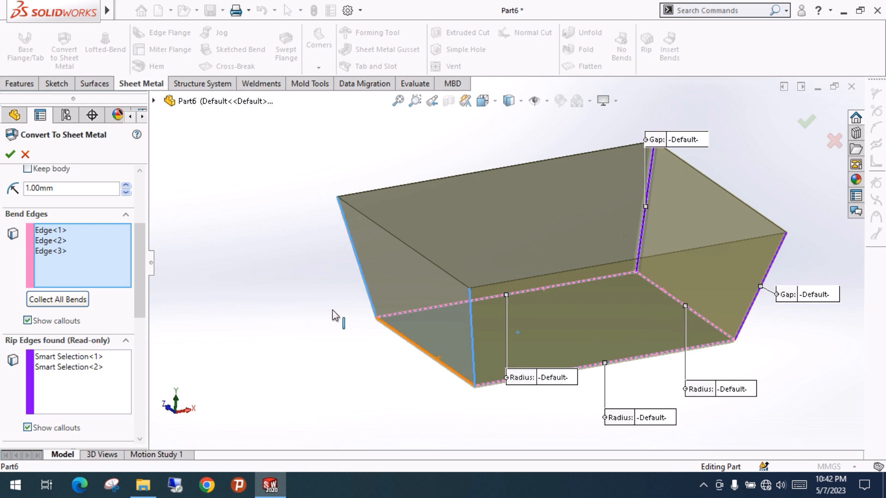
Examine the corner default settings and the rip gap preview along the block's slanted corner edges
{"action": "middle_click_drag", "start_coordinate": [538, 253], "coordinate": [461, 321]}
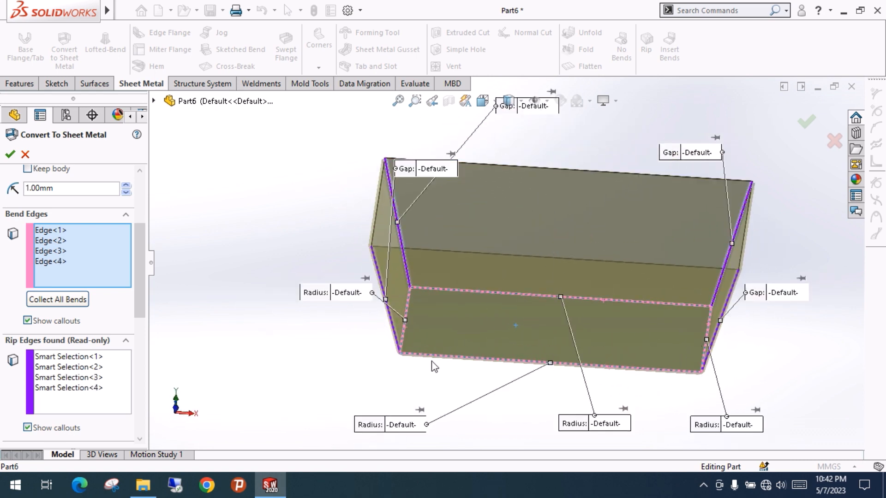
{"action": "left_click_drag", "start_coordinate": [141, 299], "coordinate": [145, 386]}
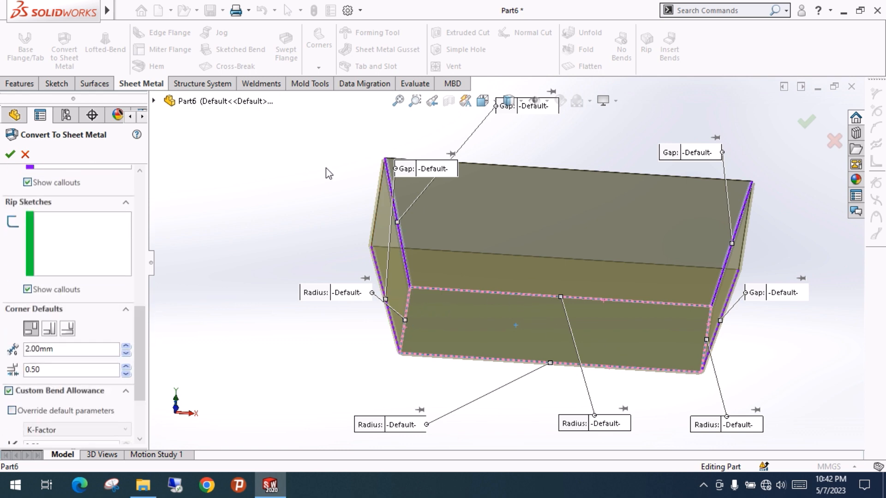
{"action": "scroll", "coordinate": [345, 191], "scroll_direction": "down", "scroll_amount": 5}
{"action": "middle_click_drag", "start_coordinate": [350, 199], "coordinate": [452, 301], "text": "ctrl"}
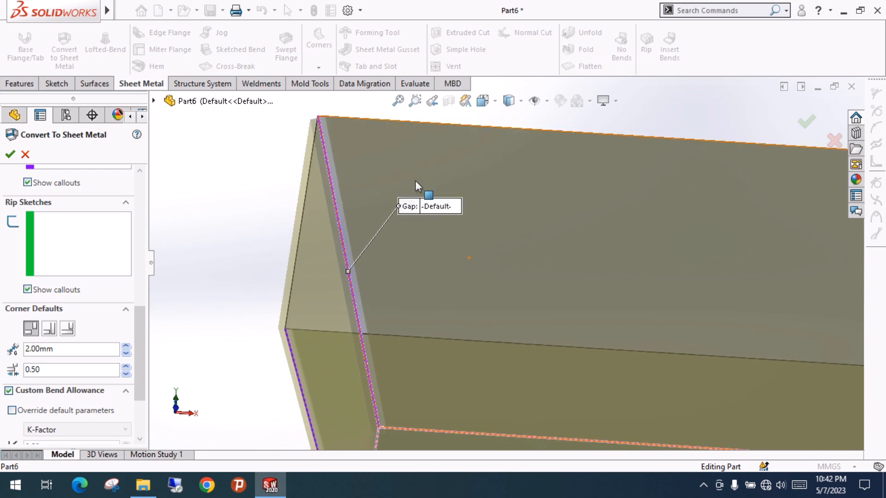
{"action": "middle_click_drag", "start_coordinate": [415, 184], "coordinate": [465, 285]}
{"action": "middle_click_drag", "start_coordinate": [369, 223], "coordinate": [378, 158], "text": "shift"}
{"action": "middle_click_drag", "start_coordinate": [445, 205], "coordinate": [756, 277], "text": "ctrl"}
{"action": "middle_click_drag", "start_coordinate": [529, 214], "coordinate": [524, 253], "text": "shift"}
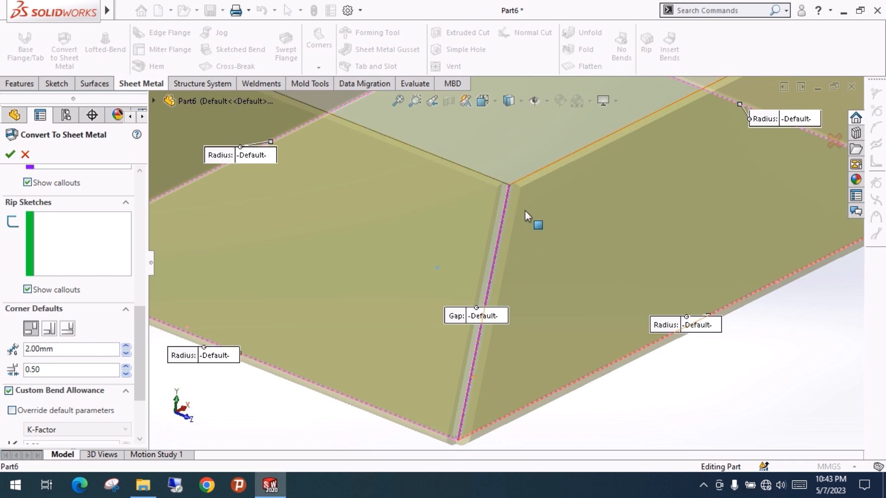
{"action": "scroll", "coordinate": [528, 216], "scroll_direction": "down", "scroll_amount": 2}
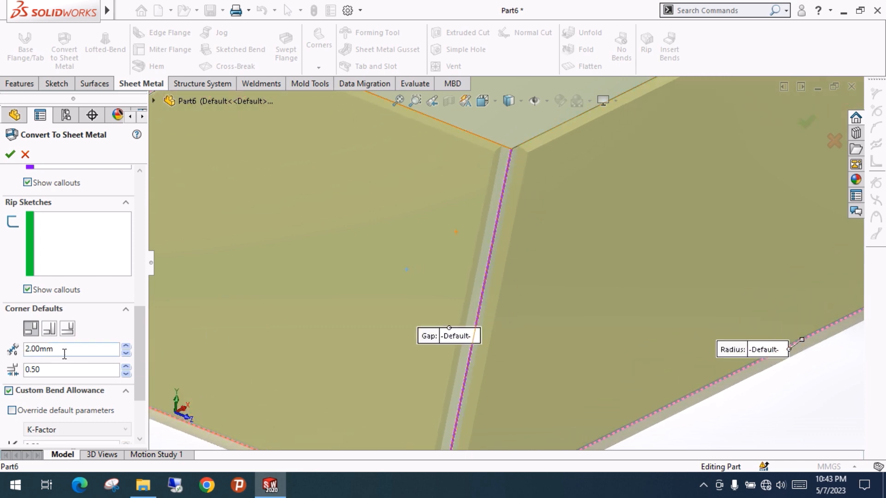
{"action": "scroll", "coordinate": [556, 232], "scroll_direction": "up", "scroll_amount": 2}
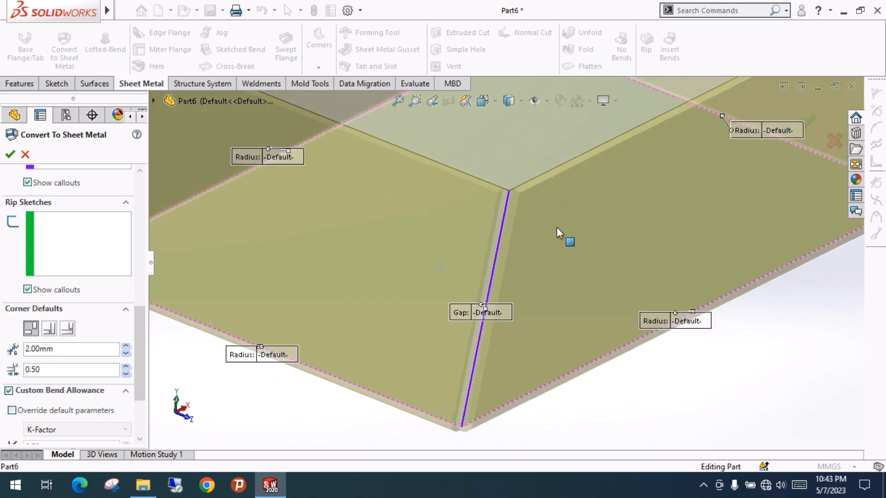
{"action": "middle_click_drag", "start_coordinate": [560, 234], "coordinate": [553, 251], "text": "ctrl"}
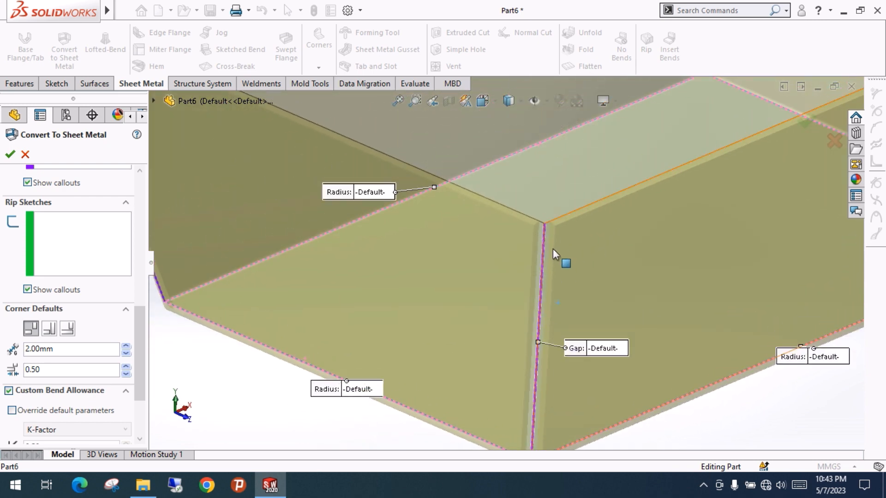
Try a default gap of 1 mm for all rips, compare it at the corner, and restore 2 mm
{"action": "left_click_drag", "start_coordinate": [75, 349], "coordinate": [19, 354]}
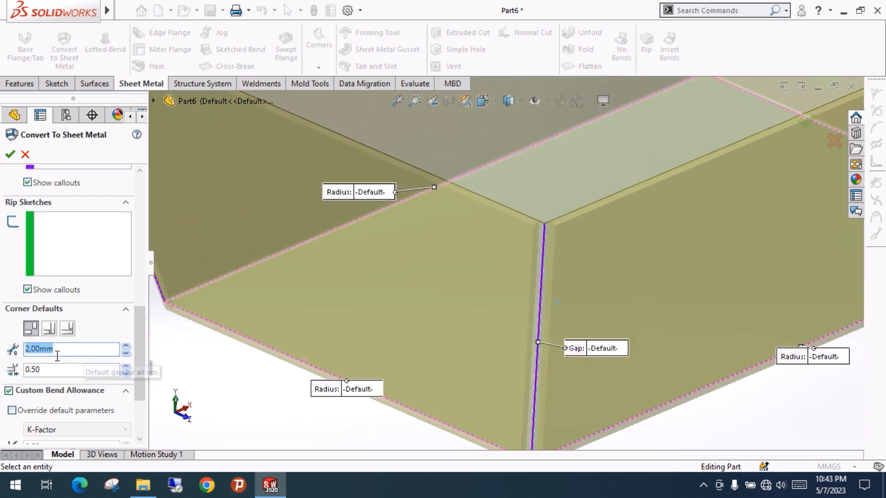
{"action": "scroll", "coordinate": [638, 192], "scroll_direction": "down", "scroll_amount": 5}
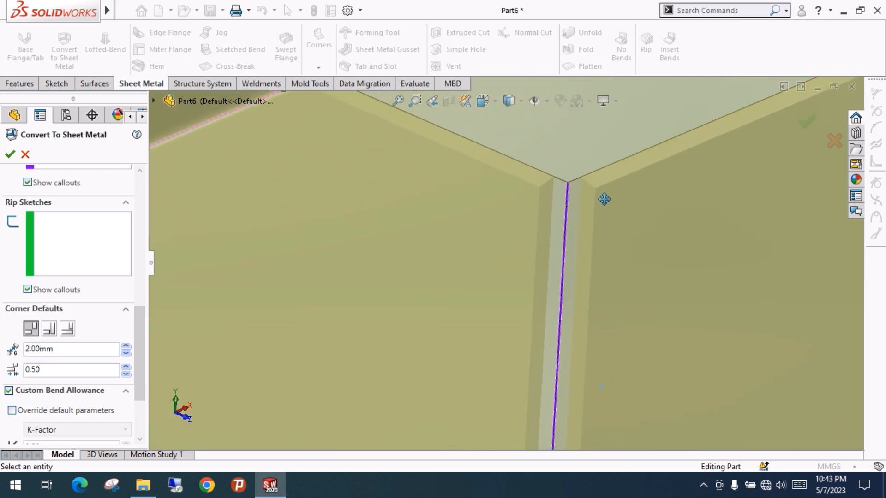
{"action": "middle_click_drag", "start_coordinate": [603, 199], "coordinate": [546, 199], "text": "ctrl"}
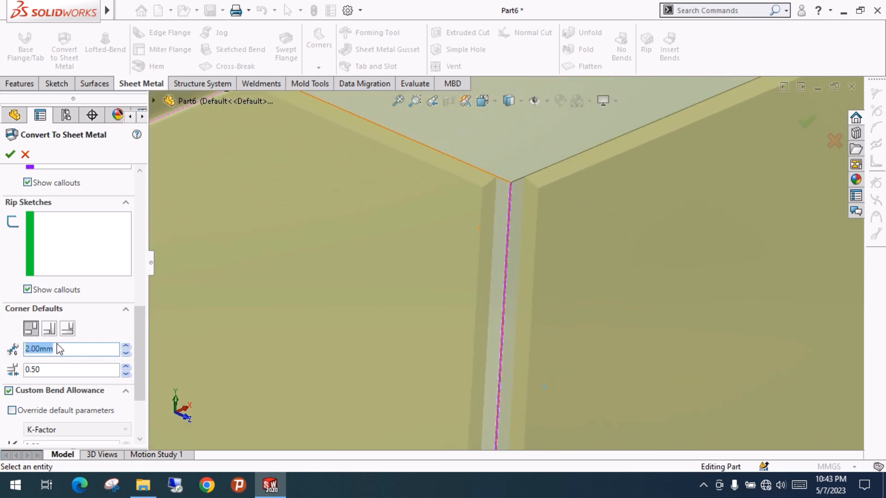
{"action": "type", "text": "1"}
{"action": "key", "text": "Return"}
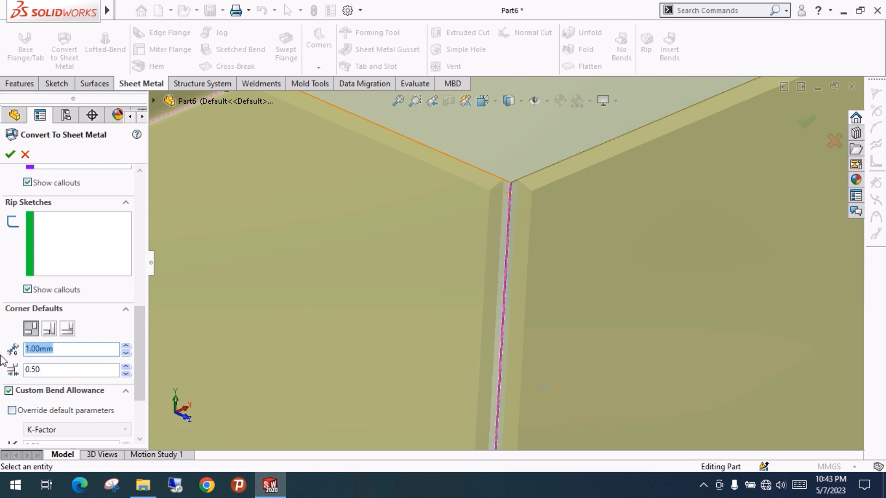
{"action": "type", "text": "2"}
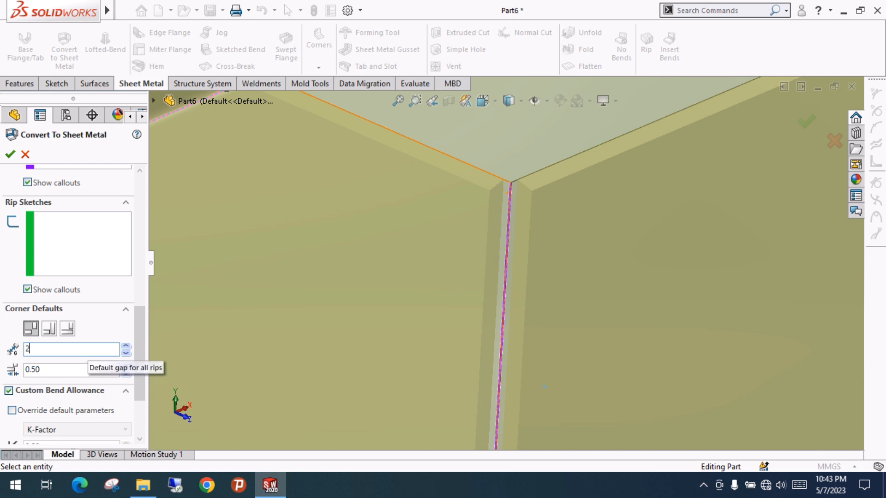
{"action": "key", "text": "Return"}
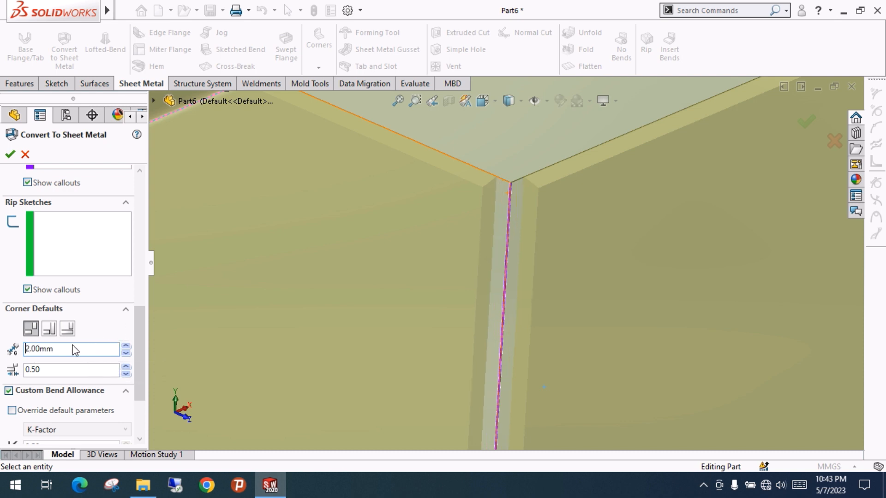
Review the bend allowance, auto relief and thickness settings, and accept the sheet metal conversion
{"action": "scroll", "coordinate": [147, 368], "scroll_direction": "down", "scroll_amount": 3}
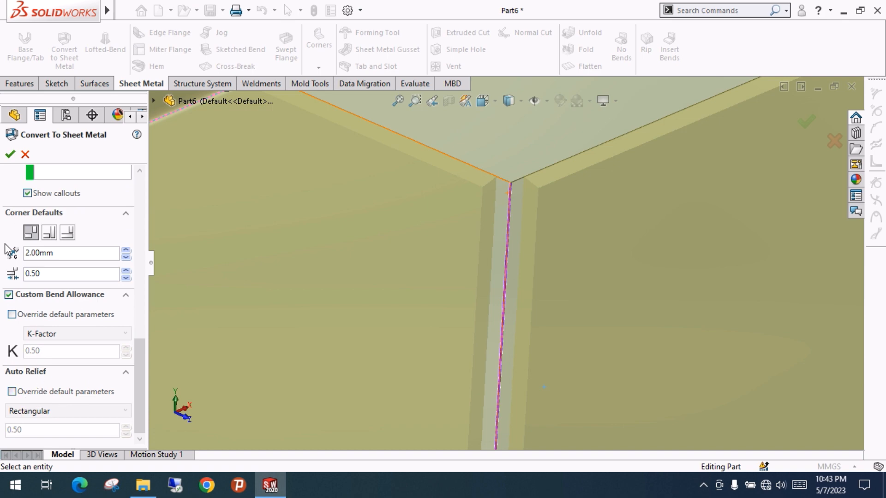
{"action": "left_click_drag", "start_coordinate": [139, 388], "coordinate": [150, 202]}
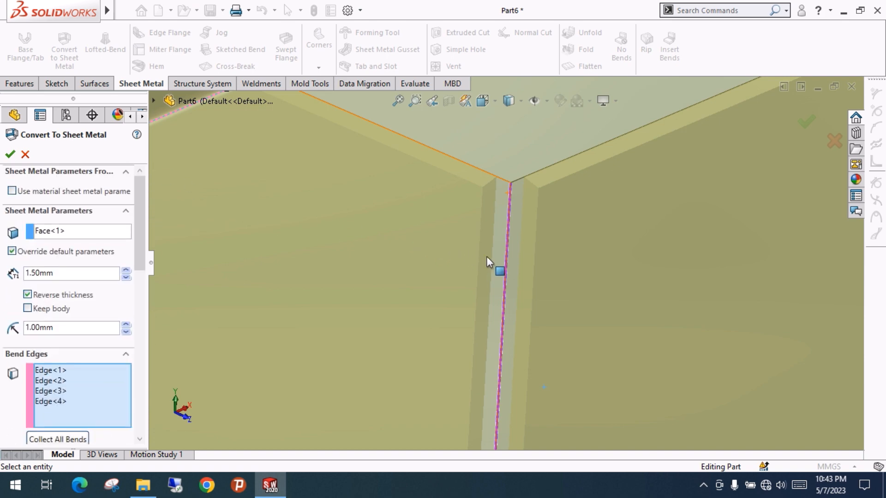
{"action": "scroll", "coordinate": [489, 262], "scroll_direction": "up", "scroll_amount": 5}
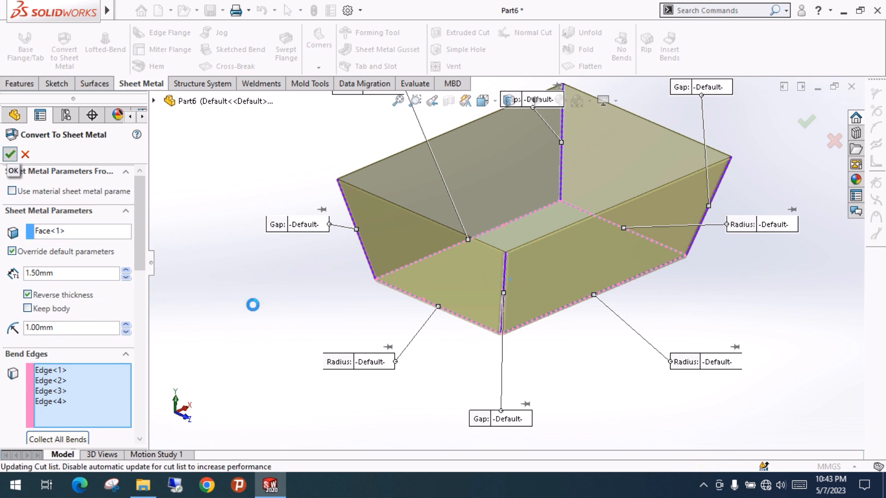
Complete the tapered solid's conversion to sheet metal with 1.50 mm thickness, 1.00 mm bend radius and the four bottom bend edges
{"action": "key", "text": "Return"}
{"action": "middle_click_drag", "start_coordinate": [558, 249], "coordinate": [496, 266]}
{"action": "scroll", "coordinate": [495, 208], "scroll_direction": "up", "scroll_amount": 3}
{"action": "middle_click_drag", "start_coordinate": [511, 234], "coordinate": [510, 297], "text": "shift"}
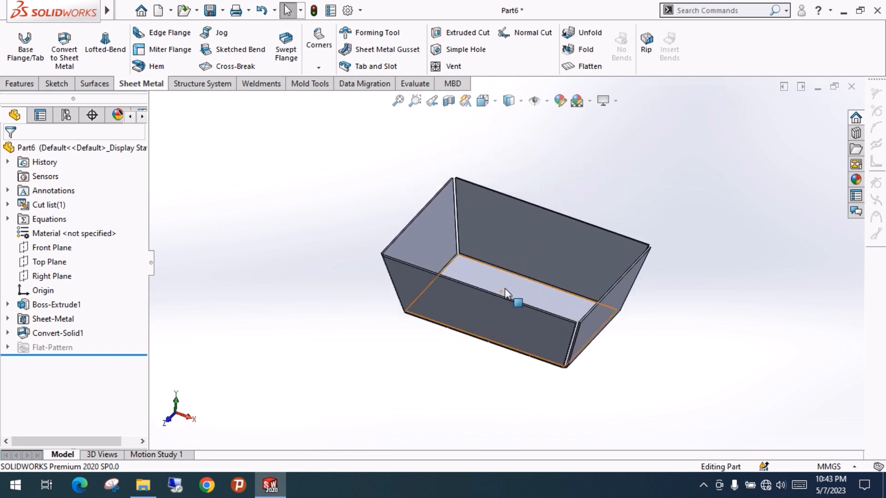
{"action": "mouse_move", "coordinate": [492, 325]}
{"action": "middle_mouse_down"}
{"action": "mouse_move", "coordinate": [483, 356]}
{"action": "mouse_move", "coordinate": [484, 336]}
{"action": "middle_mouse_up"}
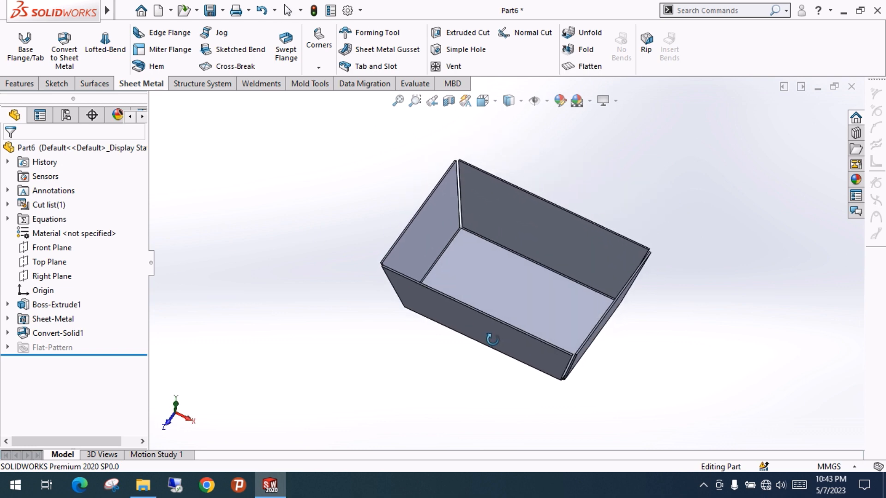
Flatten the sheet metal box to examine its flat pattern, and return it to the folded state
{"action": "left_click", "coordinate": [589, 68]}
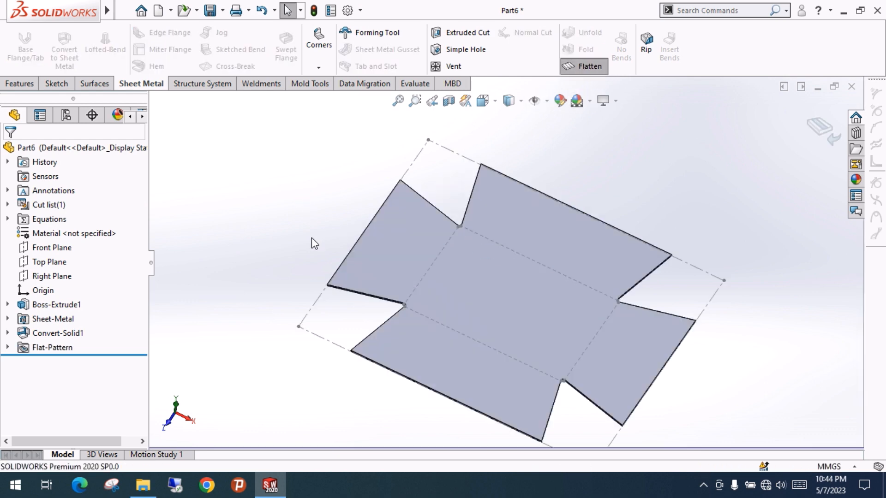
{"action": "middle_click_drag", "start_coordinate": [471, 316], "coordinate": [464, 387]}
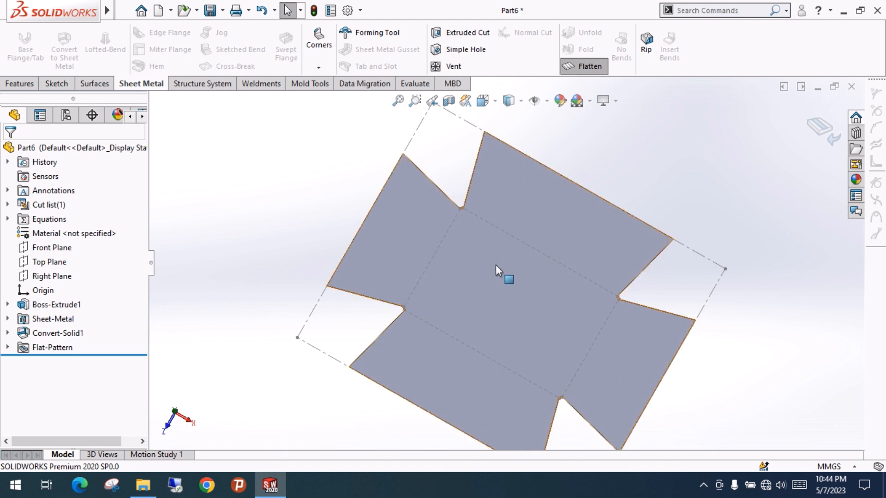
{"action": "left_click", "coordinate": [582, 66]}
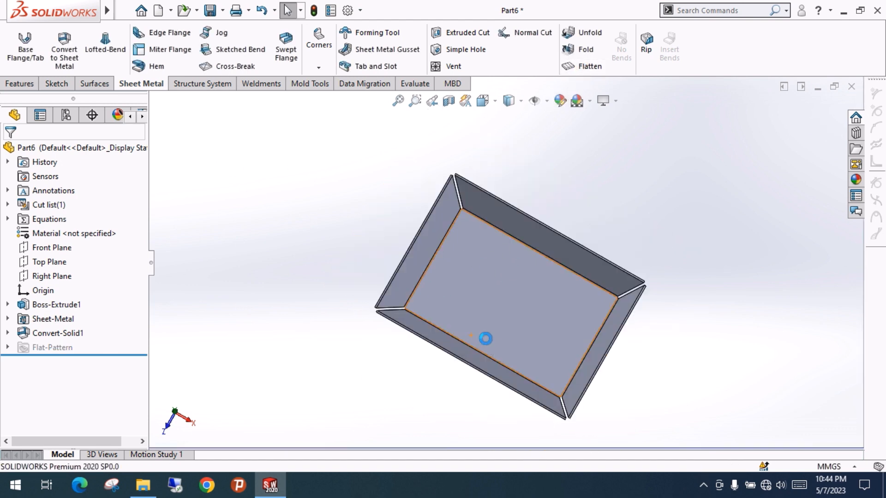
{"action": "middle_click_drag", "start_coordinate": [484, 340], "coordinate": [495, 197]}
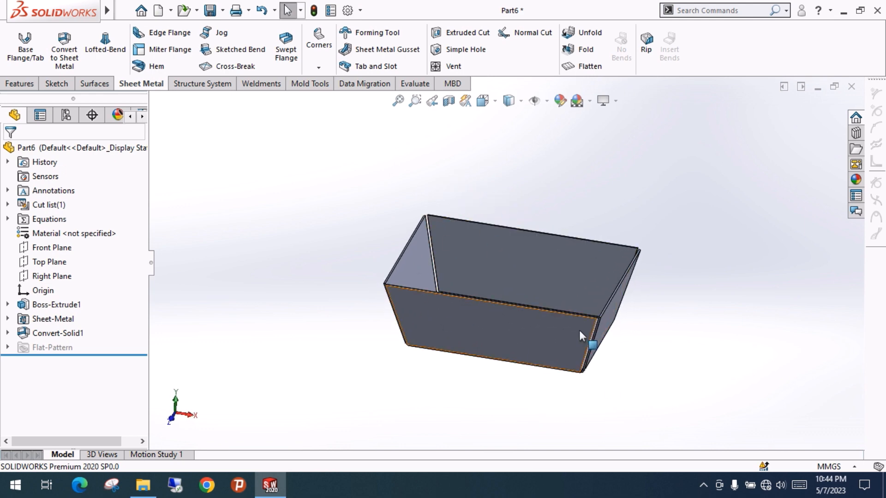
Examine the corner gap between the front wall and the adjacent side wall at the box's rim
{"action": "scroll", "coordinate": [637, 346], "scroll_direction": "down", "scroll_amount": 4}
{"action": "middle_click_drag", "start_coordinate": [641, 352], "coordinate": [546, 247], "text": "ctrl"}
{"action": "scroll", "coordinate": [673, 336], "scroll_direction": "down", "scroll_amount": 6}
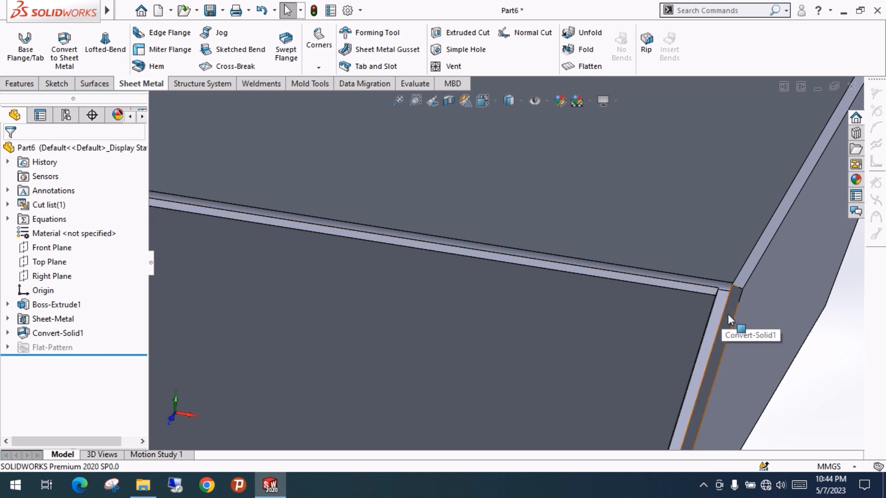
{"action": "scroll", "coordinate": [732, 331], "scroll_direction": "up", "scroll_amount": 6}
{"action": "scroll", "coordinate": [525, 355], "scroll_direction": "up", "scroll_amount": 1}
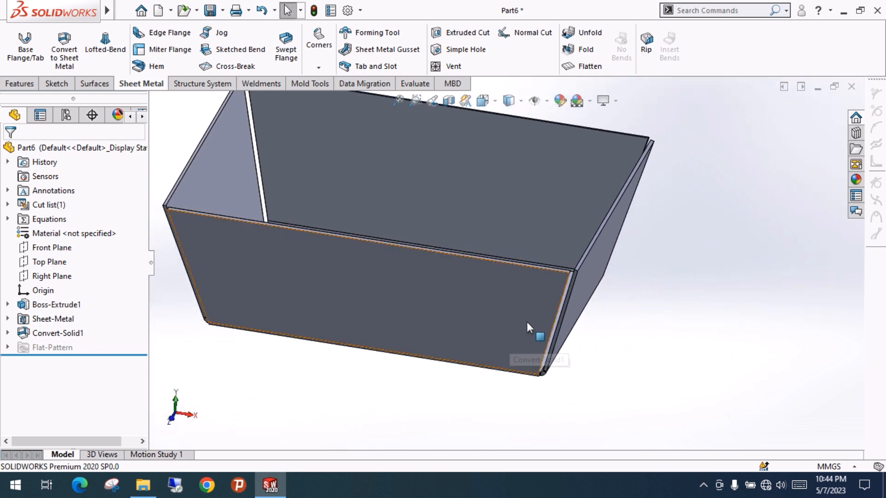
{"action": "scroll", "coordinate": [526, 322], "scroll_direction": "up", "scroll_amount": 1}
{"action": "middle_click_drag", "start_coordinate": [632, 382], "coordinate": [600, 322]}
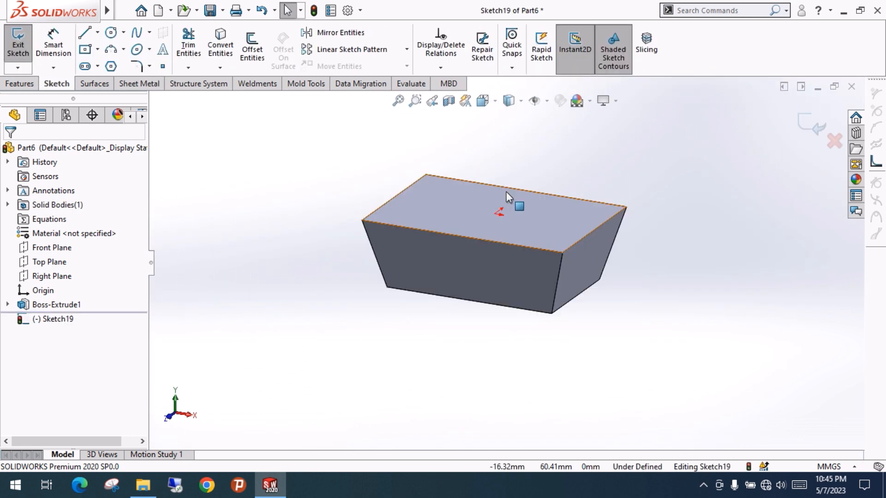
Convert the outline of the tapered solid's top face into entities of the open sketch
{"action": "middle_click_drag", "start_coordinate": [499, 200], "coordinate": [497, 259], "text": "shift"}
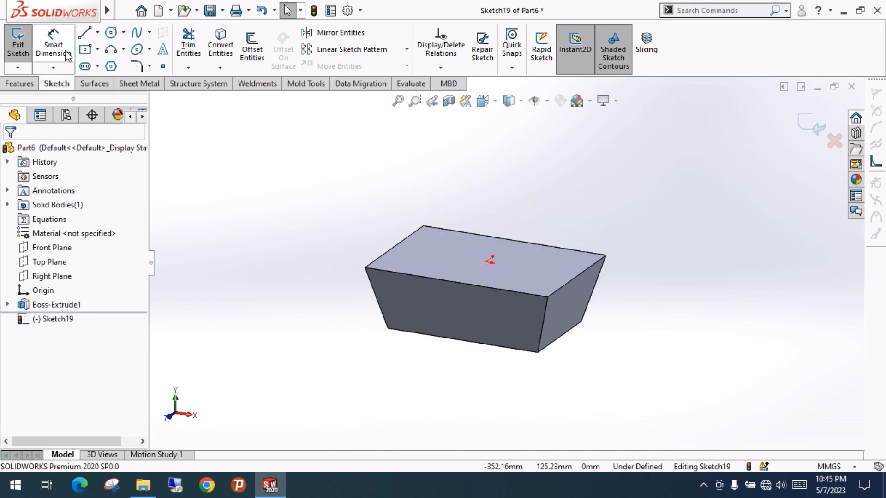
{"action": "left_click", "coordinate": [222, 45]}
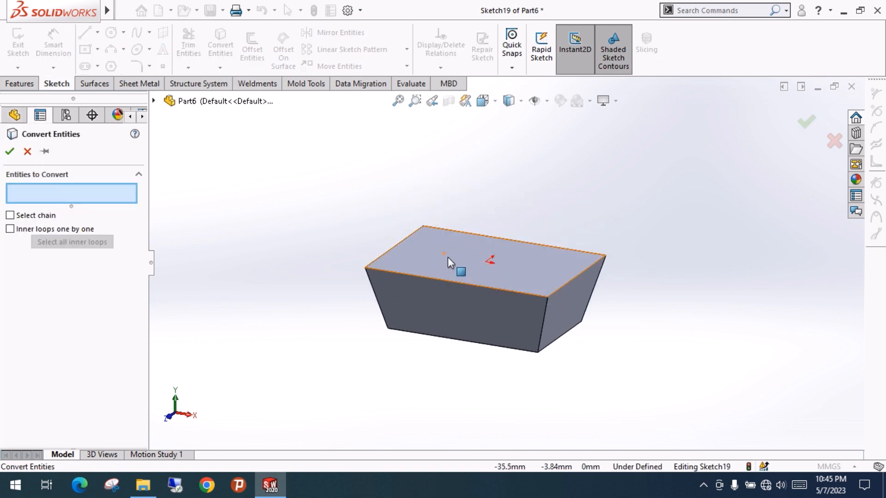
{"action": "left_click", "coordinate": [27, 152]}
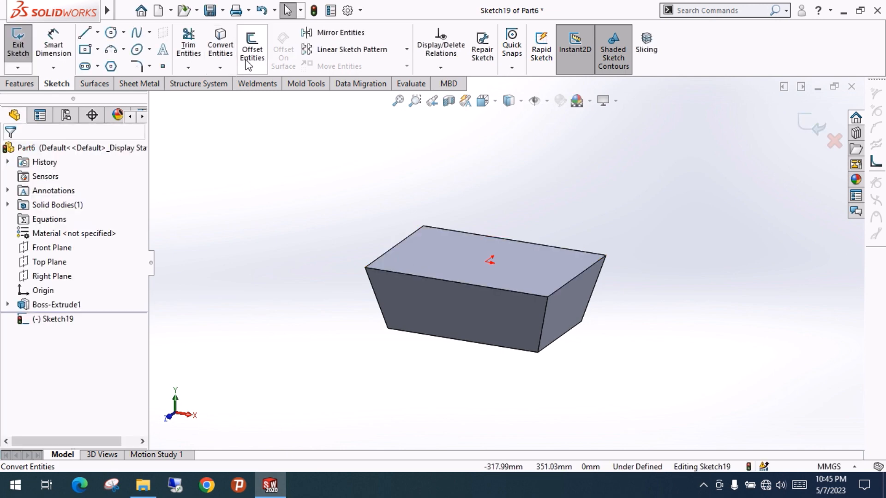
{"action": "left_click", "coordinate": [452, 263]}
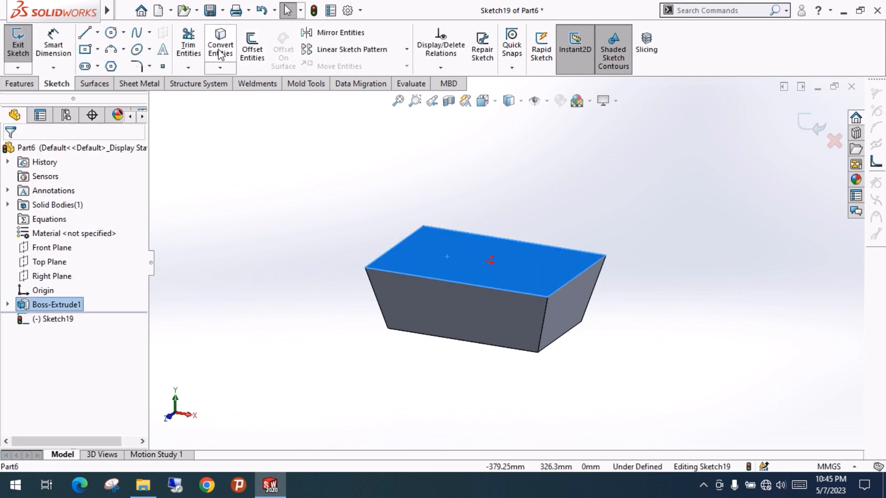
Extrude the converted top-face outline 32 mm upward as a blind boss merged with the tapered body
{"action": "left_click", "coordinate": [18, 84]}
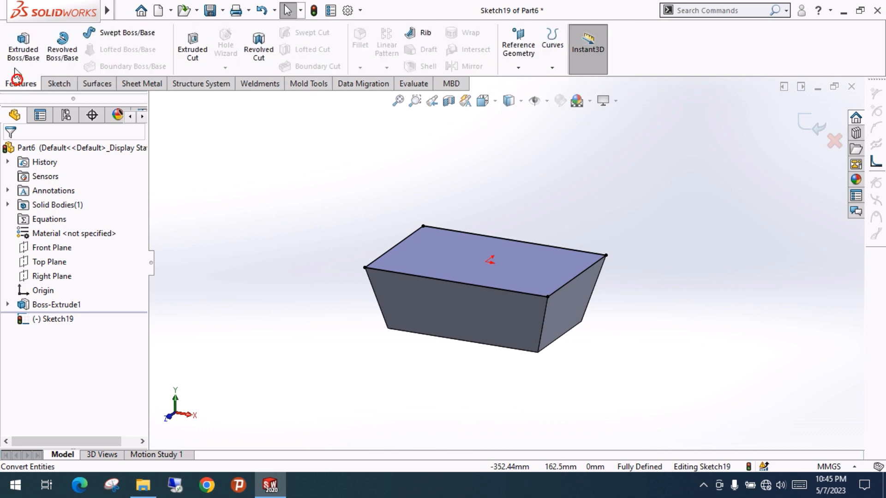
{"action": "left_click", "coordinate": [23, 48]}
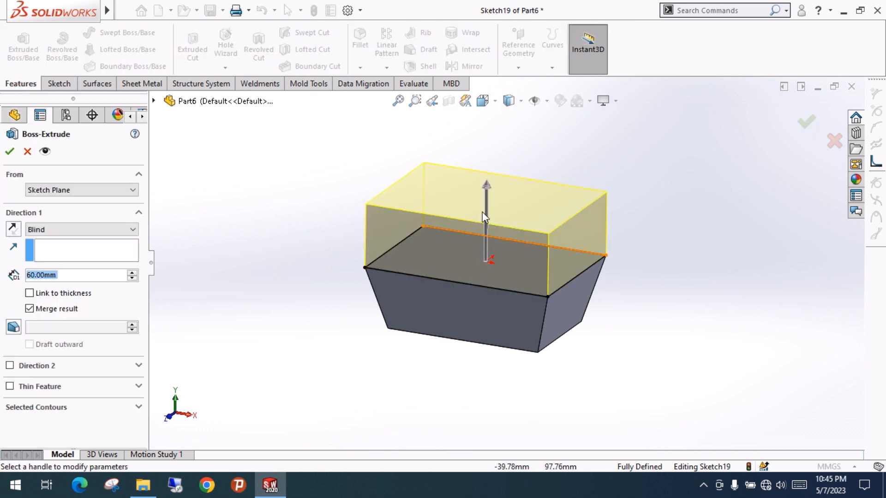
{"action": "left_click_drag", "start_coordinate": [487, 203], "coordinate": [498, 241]}
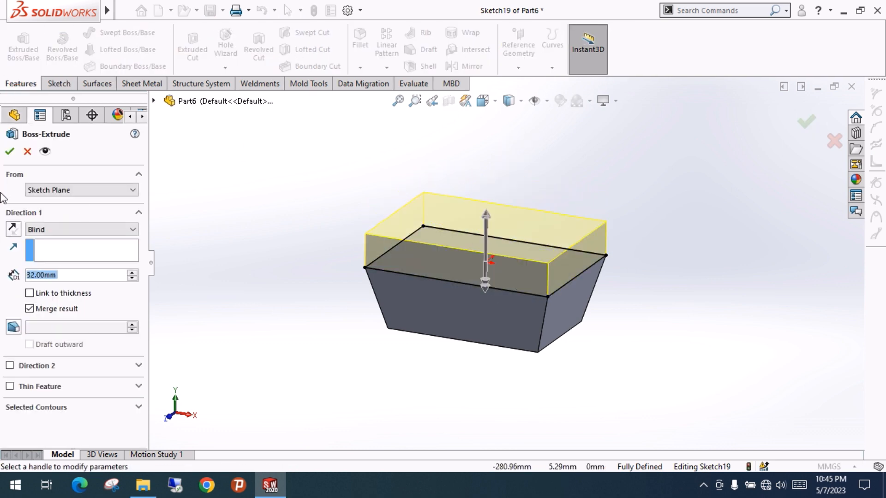
{"action": "left_click", "coordinate": [10, 151]}
{"action": "scroll", "coordinate": [503, 336], "scroll_direction": "up", "scroll_amount": 1}
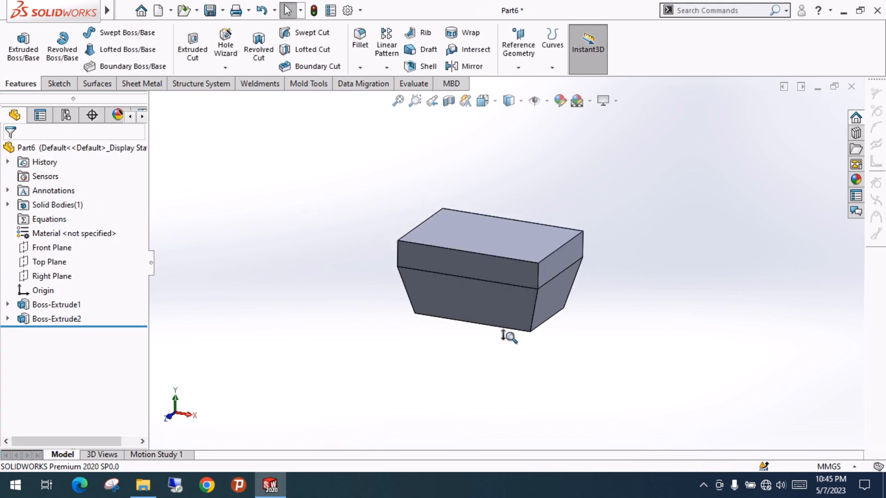
{"action": "middle_click_drag", "start_coordinate": [503, 336], "coordinate": [561, 314], "text": "shift"}
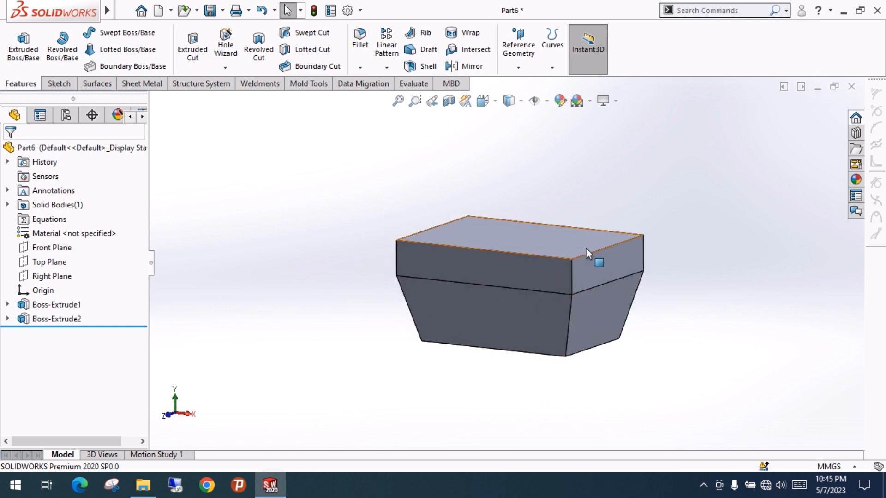
Start Convert to Sheet Metal and choose the body's bottom face as the fixed face, clearing any other face selected
{"action": "left_click", "coordinate": [139, 84]}
{"action": "left_click", "coordinate": [57, 56]}
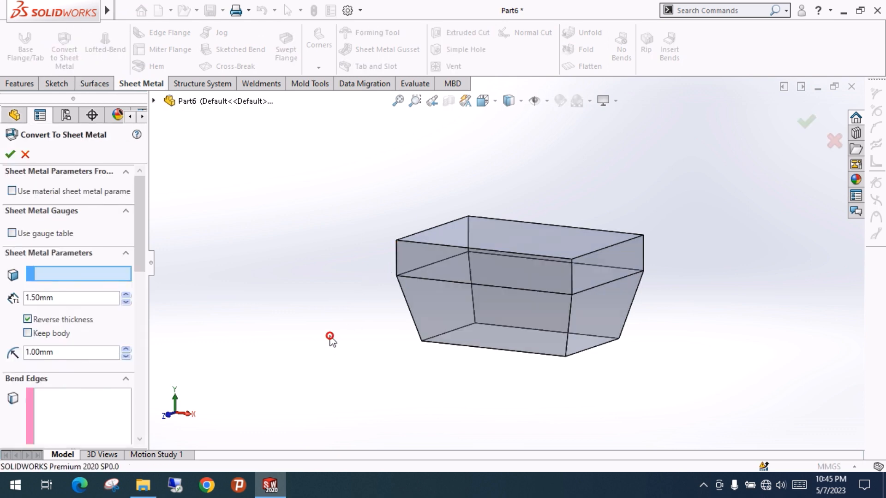
{"action": "middle_click_drag", "start_coordinate": [370, 324], "coordinate": [361, 251]}
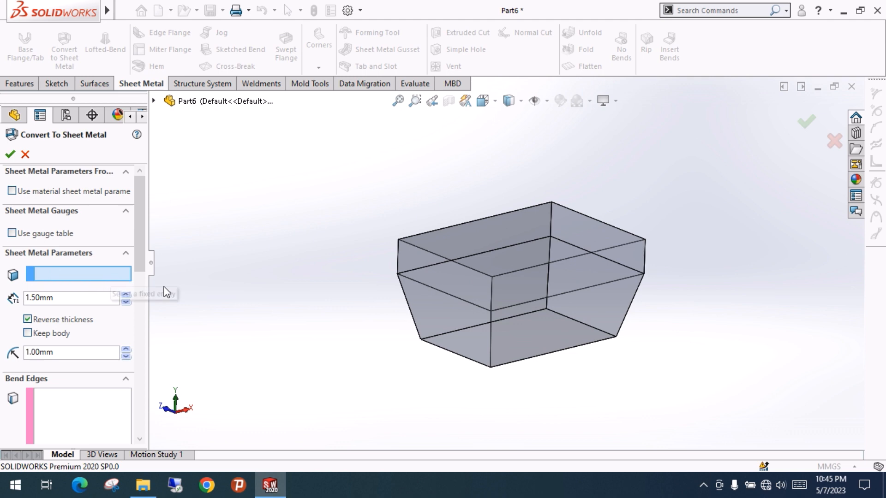
{"action": "middle_click_drag", "start_coordinate": [581, 338], "coordinate": [480, 381]}
{"action": "left_click", "coordinate": [488, 307]}
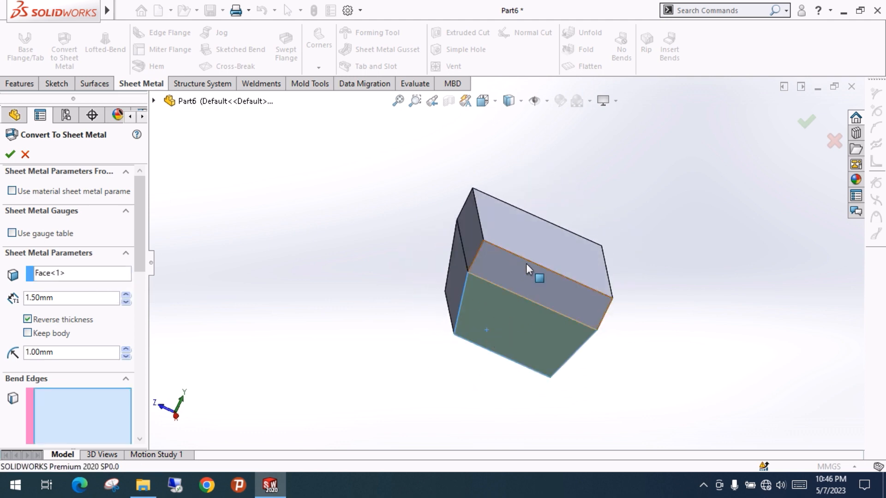
{"action": "middle_click_drag", "start_coordinate": [526, 263], "coordinate": [607, 260]}
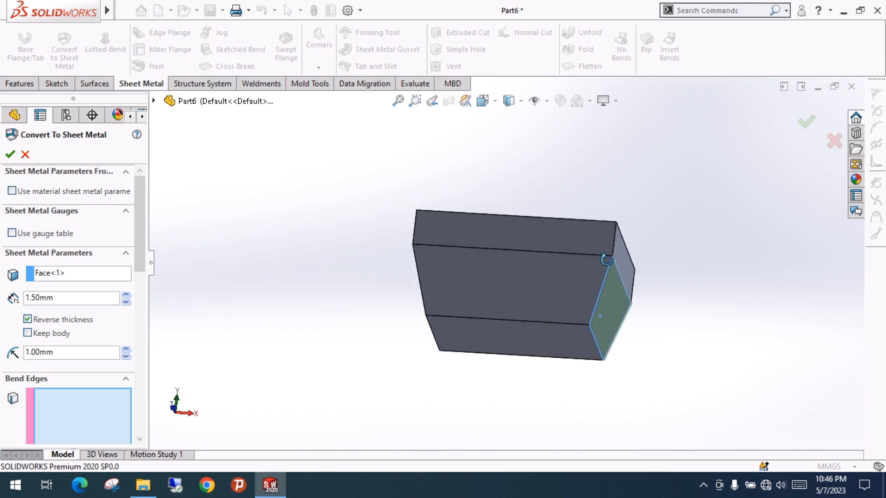
{"action": "left_click", "coordinate": [71, 275]}
{"action": "key", "text": "Delete"}
{"action": "left_click", "coordinate": [492, 339]}
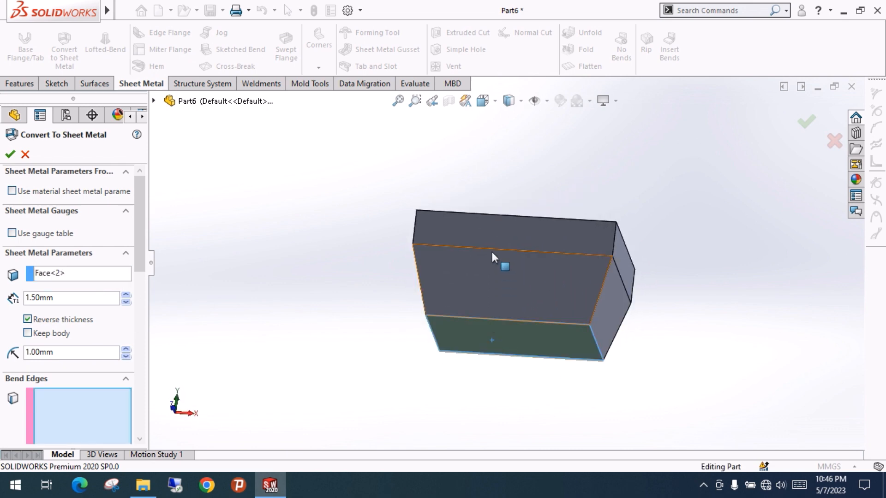
Set the sheet thickness to 1 mm for the conversion
{"action": "middle_click_drag", "start_coordinate": [492, 252], "coordinate": [360, 324]}
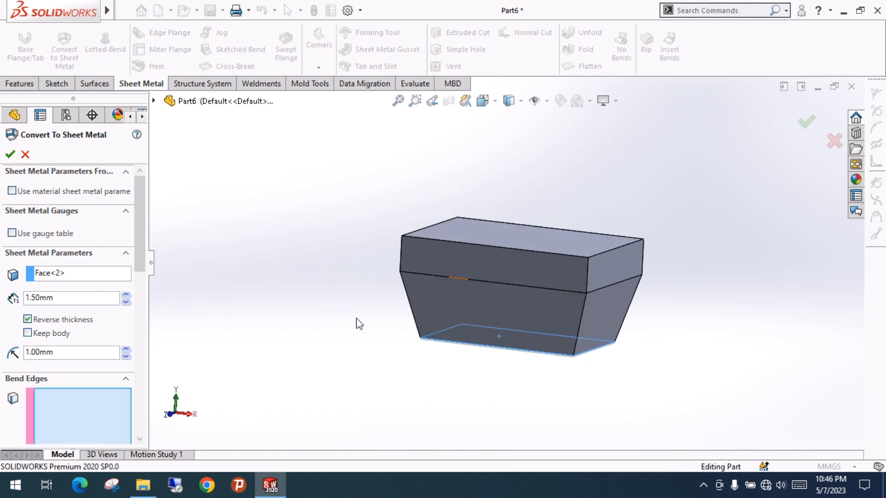
{"action": "left_click", "coordinate": [73, 297]}
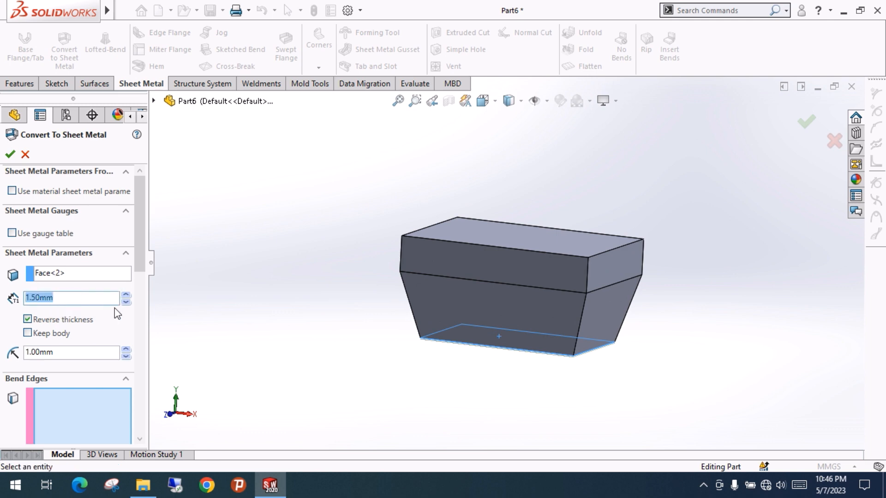
{"action": "type", "text": "1"}
{"action": "key", "text": "Return"}
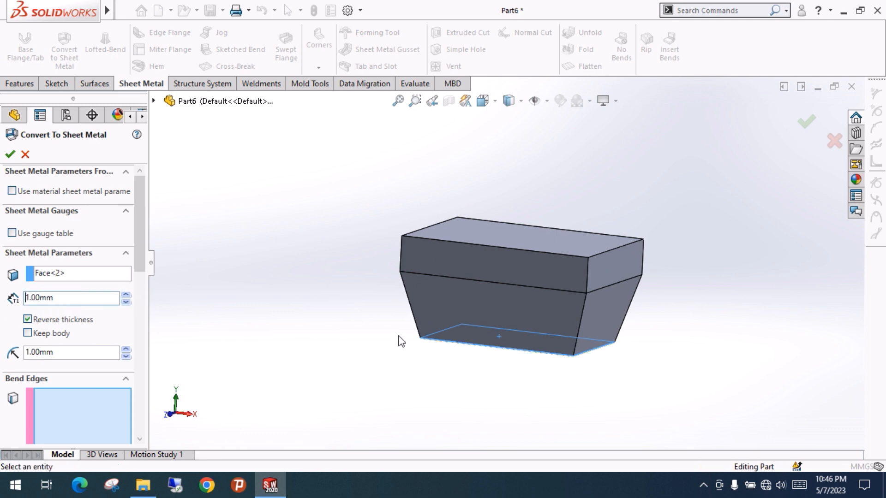
Select all four edges around the bottom face as bend edges, keeping the default bend radius of 1.00 mm
{"action": "middle_click_drag", "start_coordinate": [398, 340], "coordinate": [394, 309]}
{"action": "scroll", "coordinate": [544, 312], "scroll_direction": "down", "scroll_amount": 5}
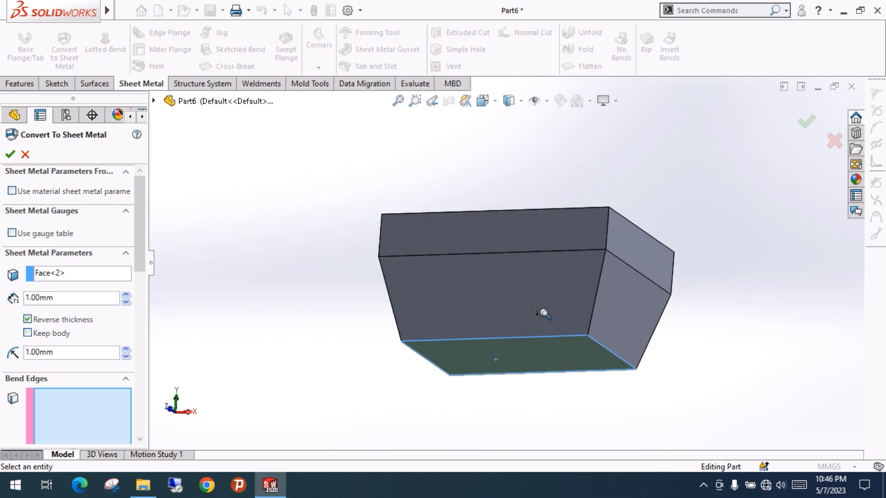
{"action": "middle_click_drag", "start_coordinate": [546, 336], "coordinate": [531, 195], "text": "ctrl"}
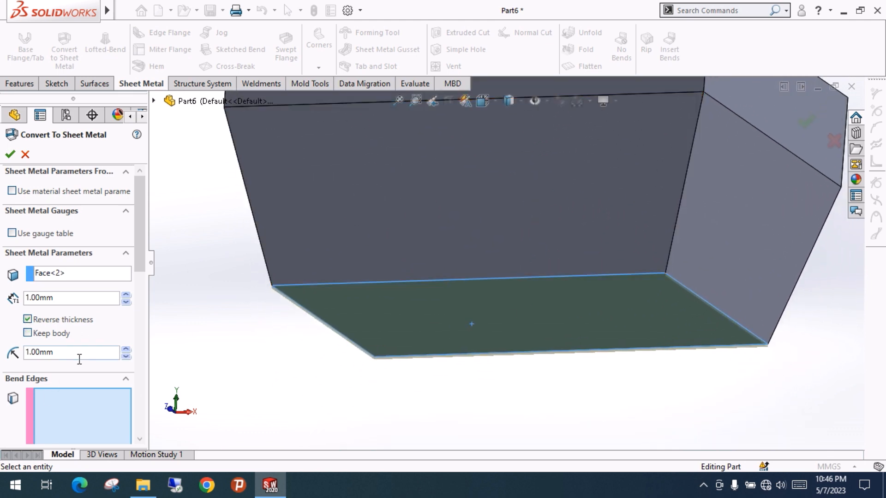
{"action": "scroll", "coordinate": [137, 245], "scroll_direction": "down", "scroll_amount": 3}
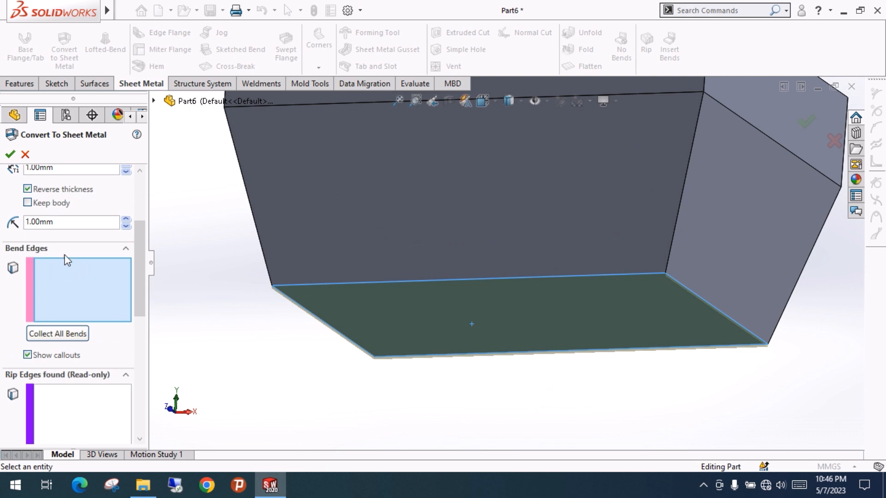
{"action": "double_click", "coordinate": [60, 223]}
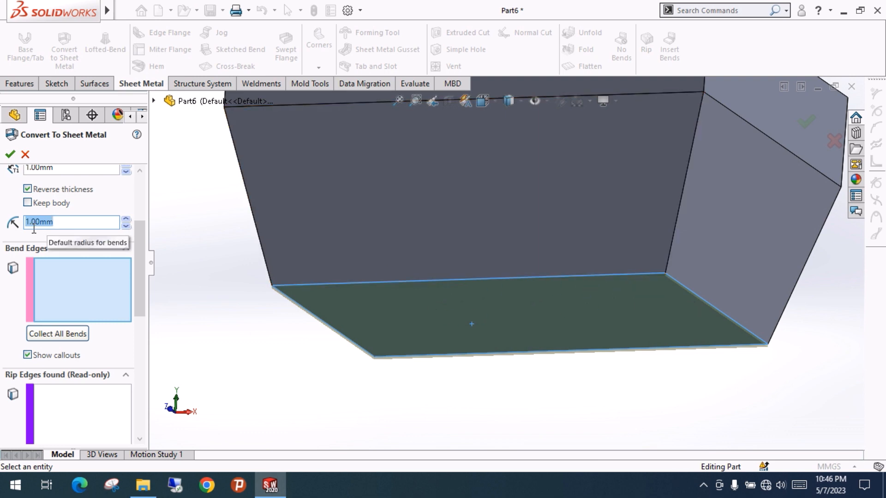
{"action": "left_click", "coordinate": [68, 220]}
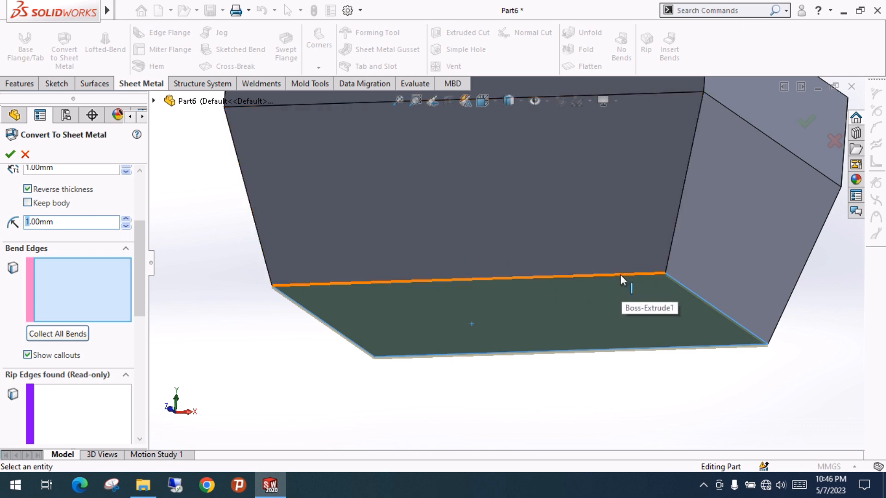
{"action": "left_click", "coordinate": [420, 282]}
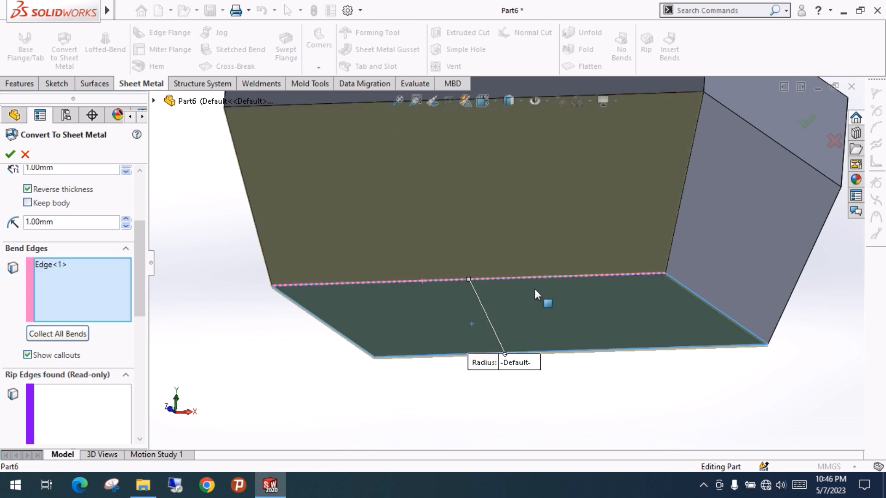
{"action": "left_click", "coordinate": [694, 295]}
{"action": "left_click", "coordinate": [374, 343]}
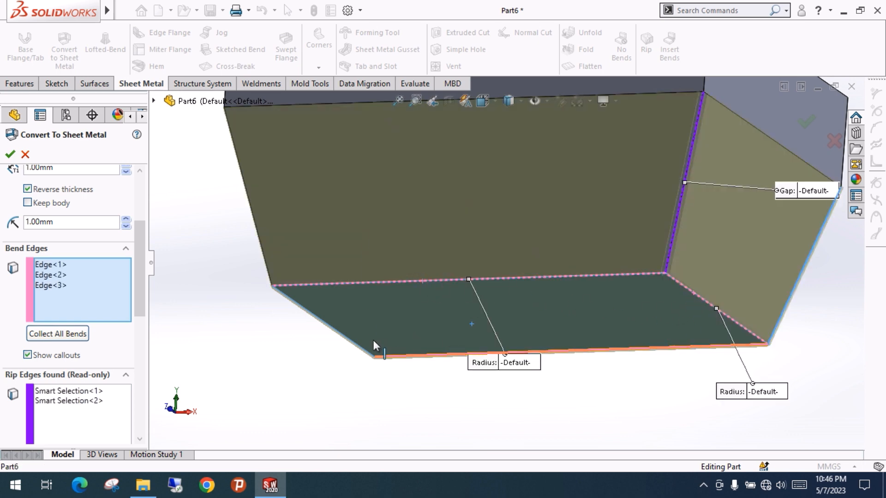
{"action": "left_click", "coordinate": [361, 352]}
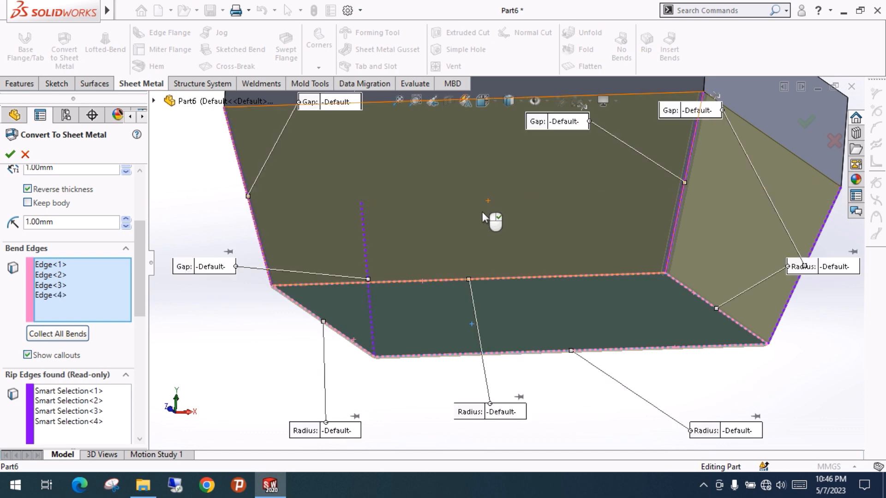
{"action": "scroll", "coordinate": [483, 266], "scroll_direction": "up", "scroll_amount": 4}
{"action": "mouse_move", "coordinate": [496, 227]}
{"action": "middle_mouse_down"}
{"action": "mouse_move", "coordinate": [494, 264]}
{"action": "mouse_move", "coordinate": [492, 240]}
{"action": "middle_mouse_up"}
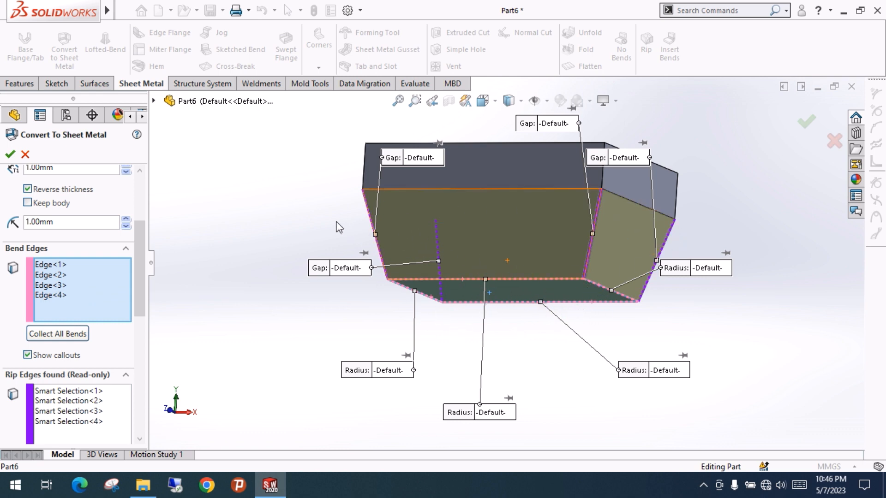
Add the four edges between the tapered body and the straight upper section to the bend edges
{"action": "mouse_move", "coordinate": [507, 205]}
{"action": "middle_mouse_down"}
{"action": "mouse_move", "coordinate": [505, 226]}
{"action": "mouse_move", "coordinate": [510, 215]}
{"action": "middle_mouse_up"}
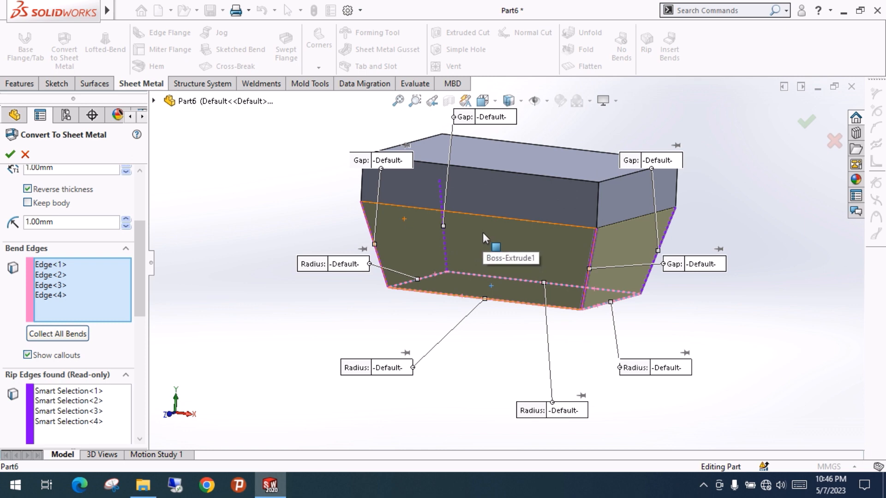
{"action": "middle_click_drag", "start_coordinate": [483, 242], "coordinate": [513, 284]}
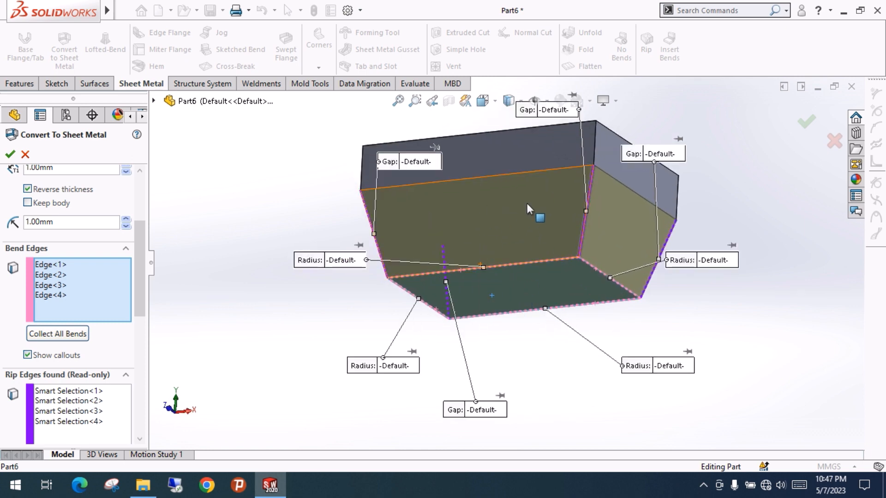
{"action": "middle_click_drag", "start_coordinate": [497, 201], "coordinate": [509, 209]}
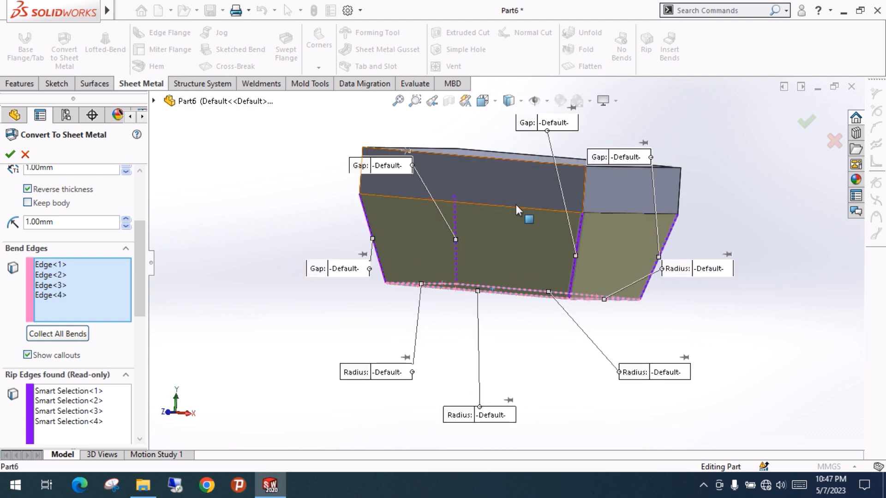
{"action": "left_click", "coordinate": [515, 208]}
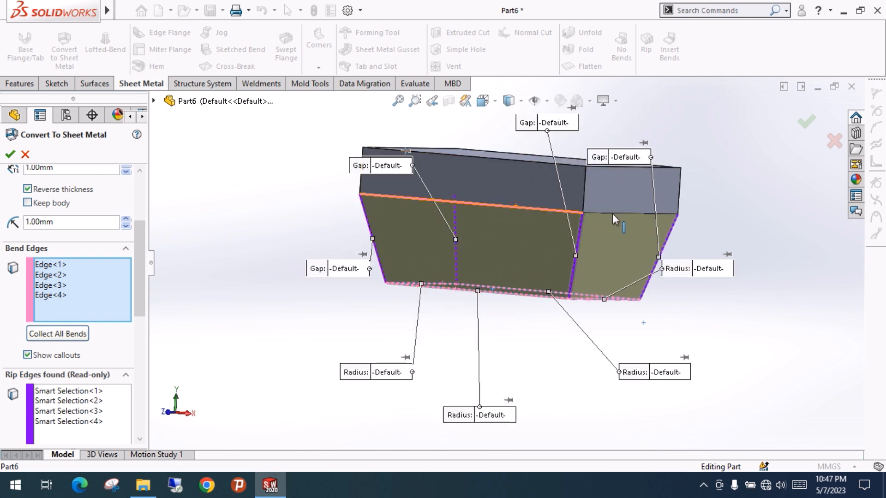
{"action": "left_click", "coordinate": [644, 209]}
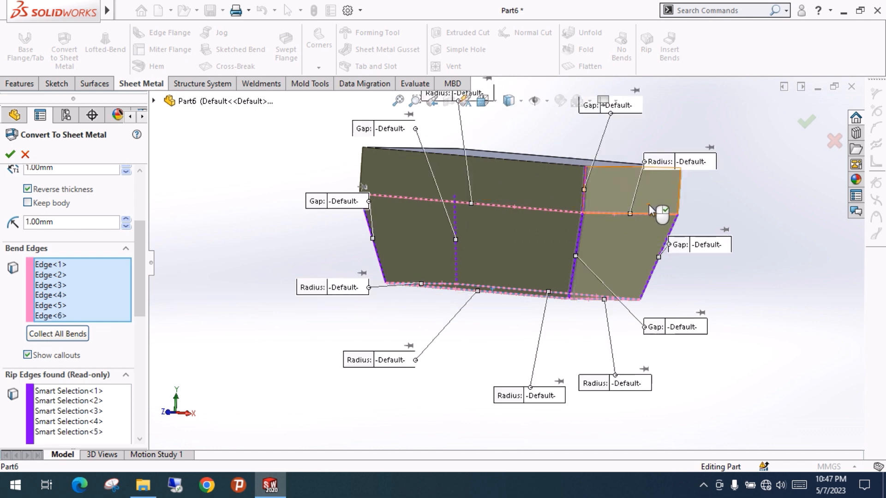
{"action": "middle_click_drag", "start_coordinate": [649, 204], "coordinate": [510, 211]}
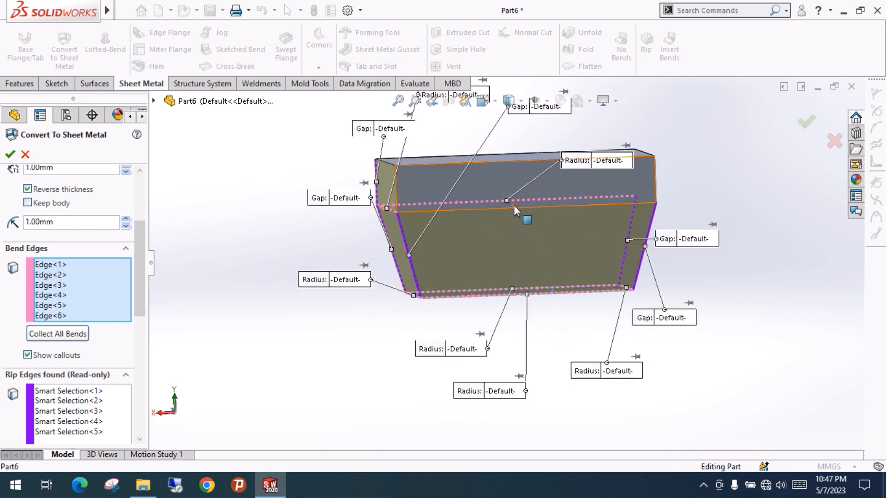
{"action": "left_click", "coordinate": [582, 217]}
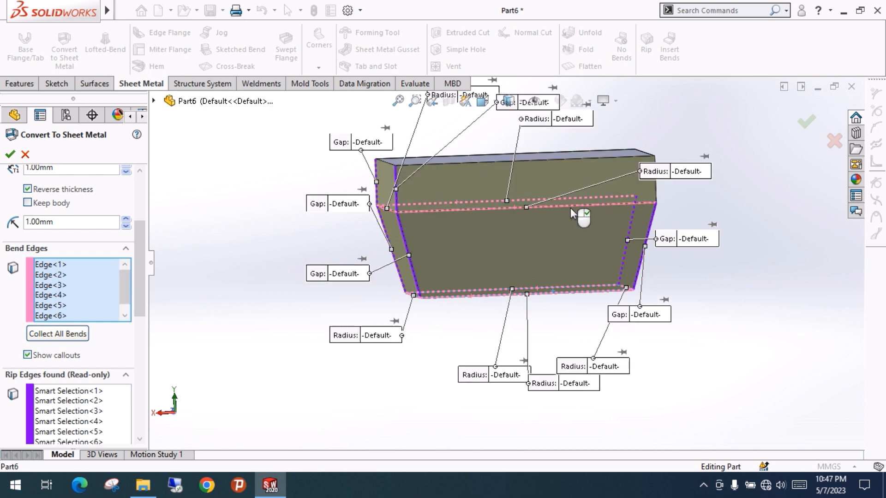
{"action": "middle_click_drag", "start_coordinate": [582, 217], "coordinate": [483, 221]}
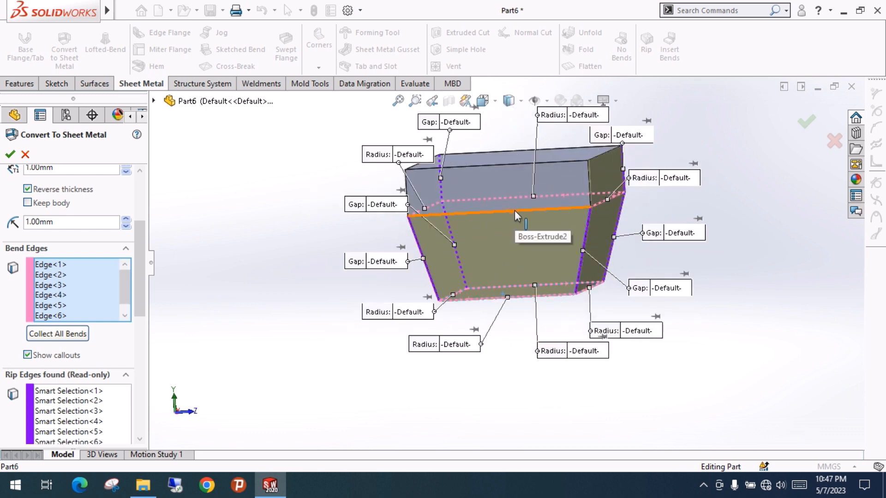
{"action": "middle_click_drag", "start_coordinate": [346, 223], "coordinate": [314, 204]}
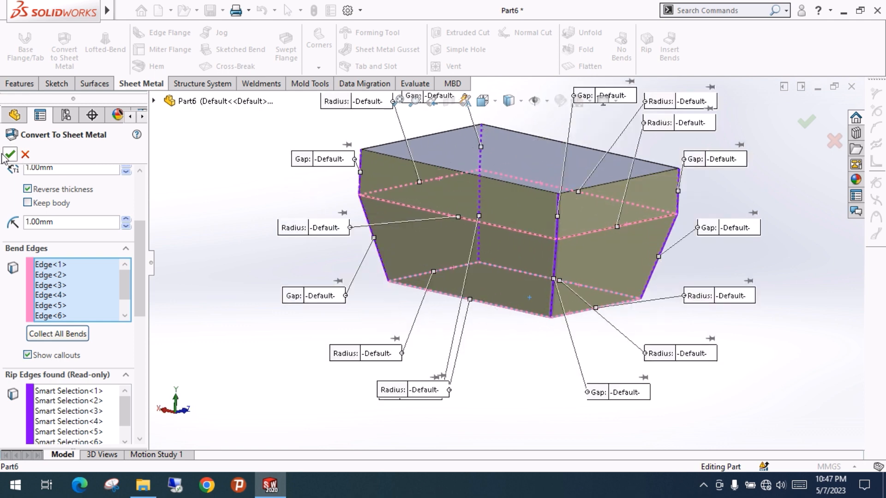
Complete the sheet metal conversion, keeping the default 1.00 mm corner gap and the K-factor of 0.50
{"action": "left_click_drag", "start_coordinate": [142, 281], "coordinate": [138, 385]}
{"action": "left_click_drag", "start_coordinate": [63, 337], "coordinate": [10, 339]}
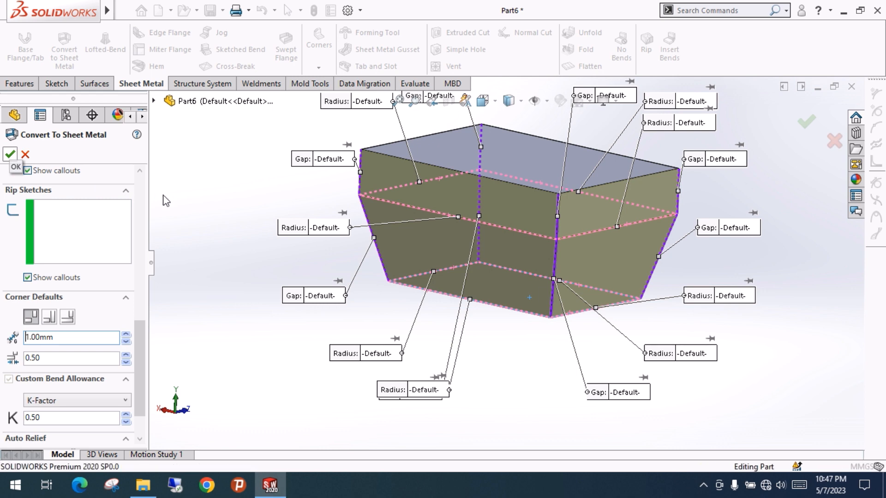
{"action": "middle_click_drag", "start_coordinate": [448, 253], "coordinate": [490, 331]}
{"action": "scroll", "coordinate": [453, 269], "scroll_direction": "up", "scroll_amount": 2}
{"action": "middle_click_drag", "start_coordinate": [492, 275], "coordinate": [511, 257]}
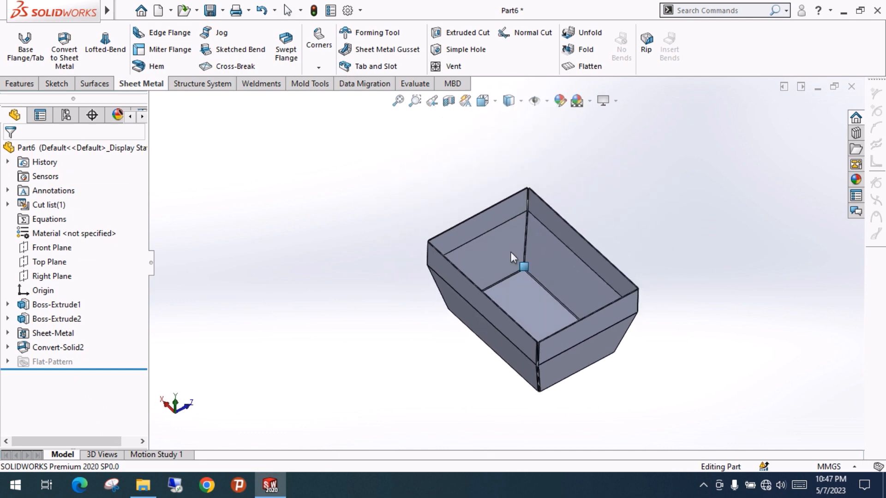
Flatten the sheet metal box to examine its flat pattern, and return it to the folded state
{"action": "left_click", "coordinate": [586, 67]}
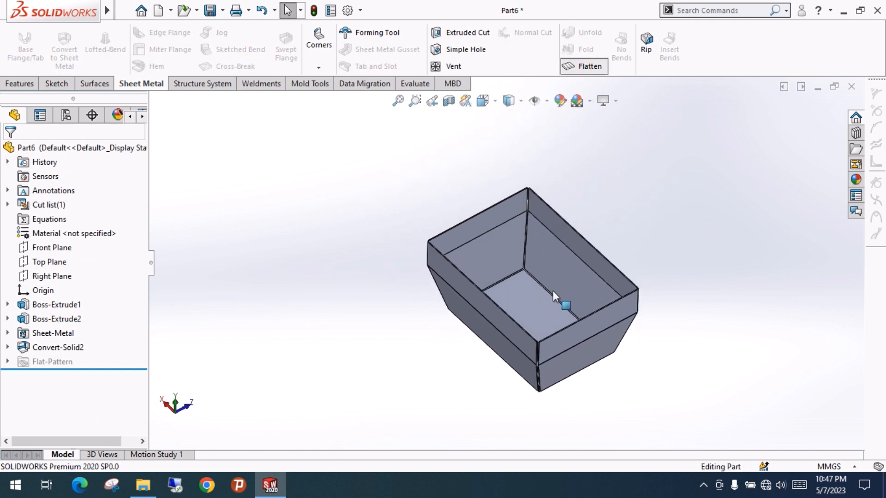
{"action": "middle_click_drag", "start_coordinate": [549, 304], "coordinate": [536, 364]}
{"action": "scroll", "coordinate": [533, 351], "scroll_direction": "up", "scroll_amount": 4}
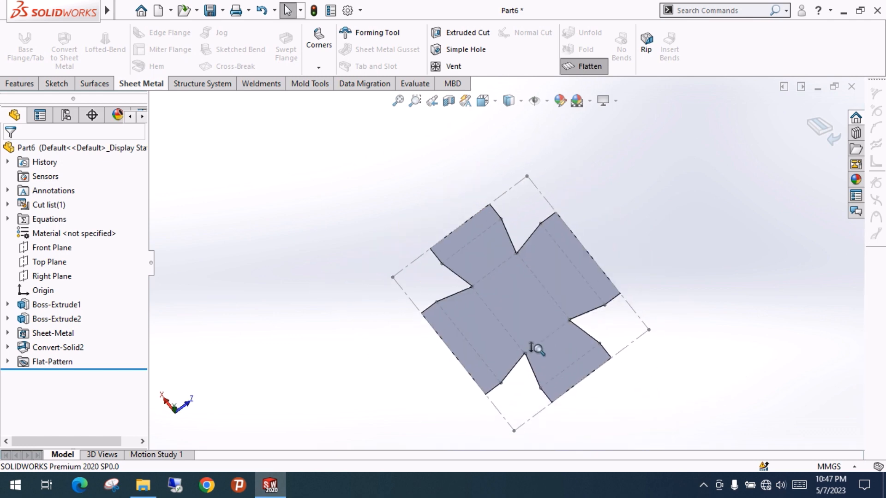
{"action": "middle_click_drag", "start_coordinate": [544, 302], "coordinate": [534, 286]}
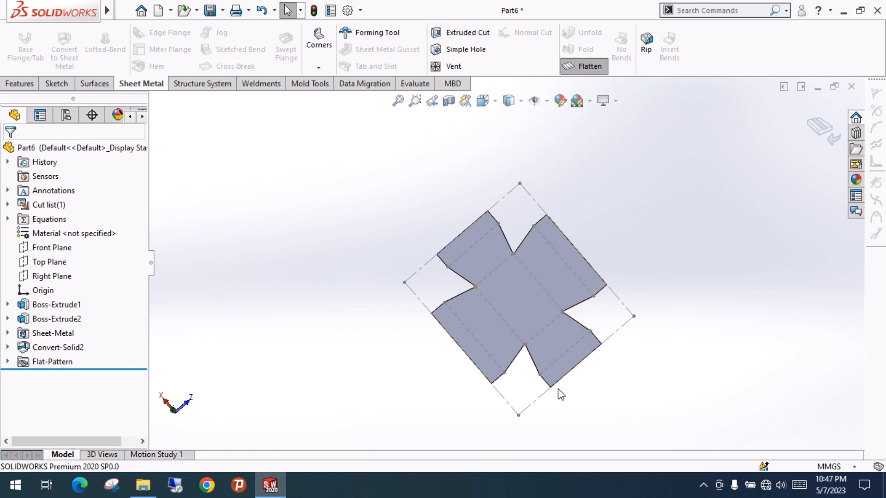
{"action": "middle_click_drag", "start_coordinate": [560, 395], "coordinate": [512, 221]}
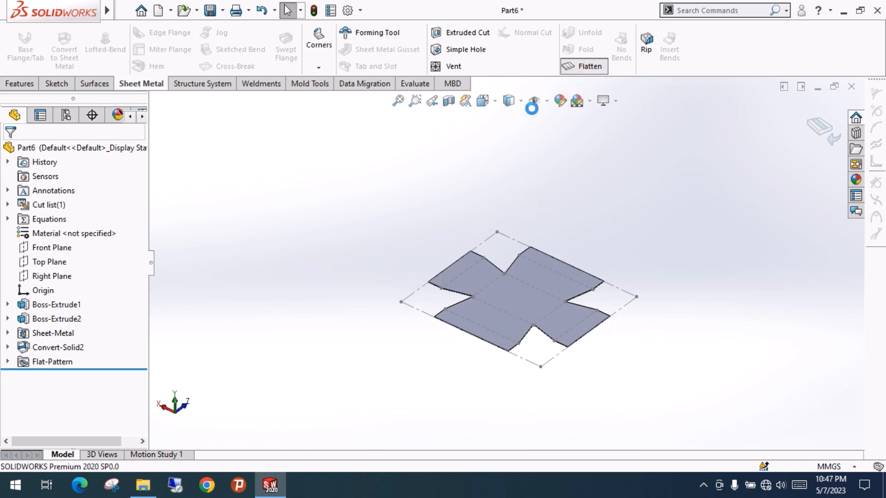
{"action": "middle_click_drag", "start_coordinate": [462, 306], "coordinate": [460, 263]}
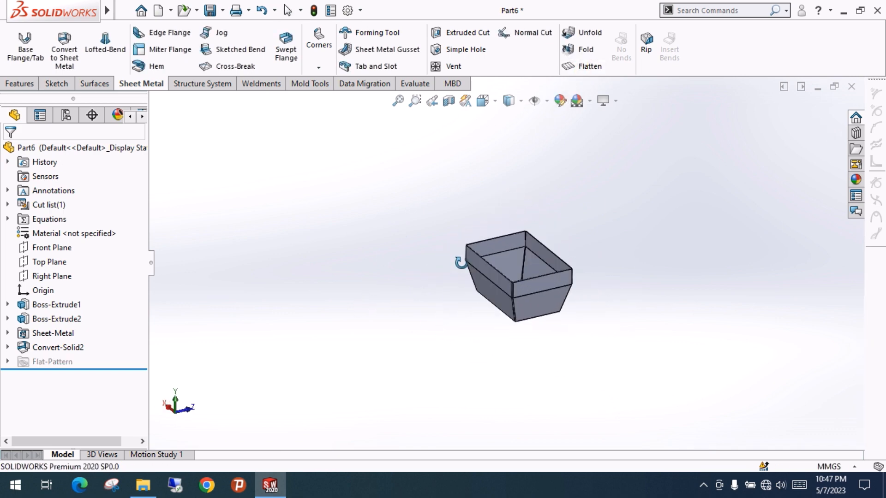
{"action": "scroll", "coordinate": [560, 320], "scroll_direction": "down", "scroll_amount": 5}
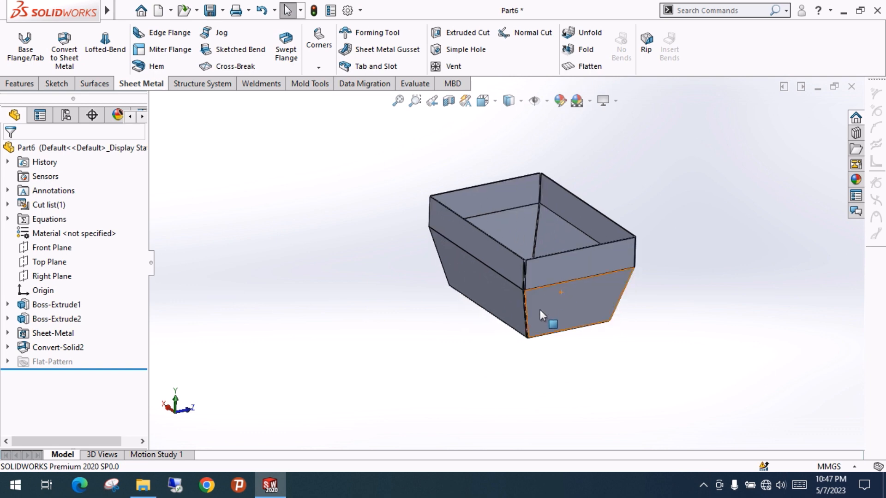
{"action": "middle_click_drag", "start_coordinate": [539, 310], "coordinate": [558, 286]}
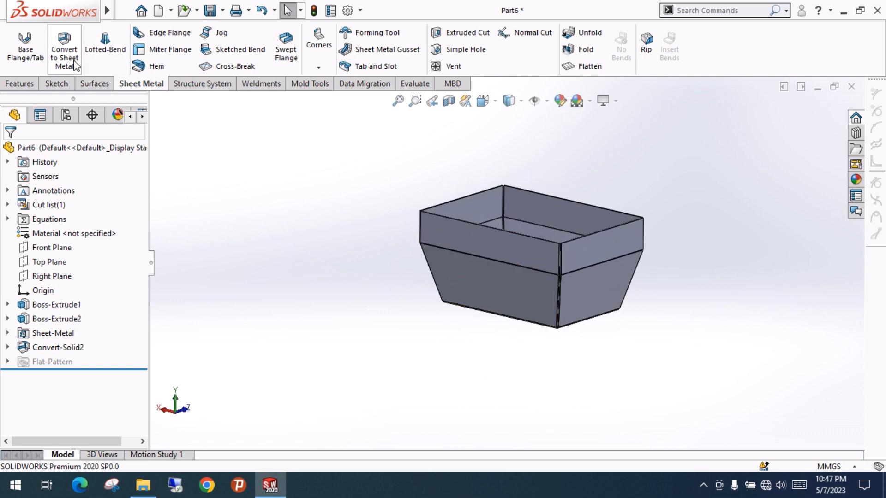
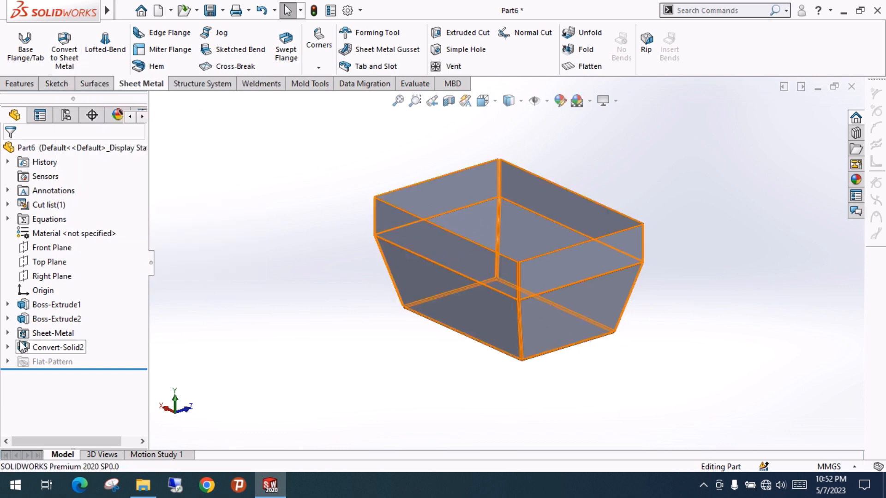
{"action": "left_click", "coordinate": [64, 349]}
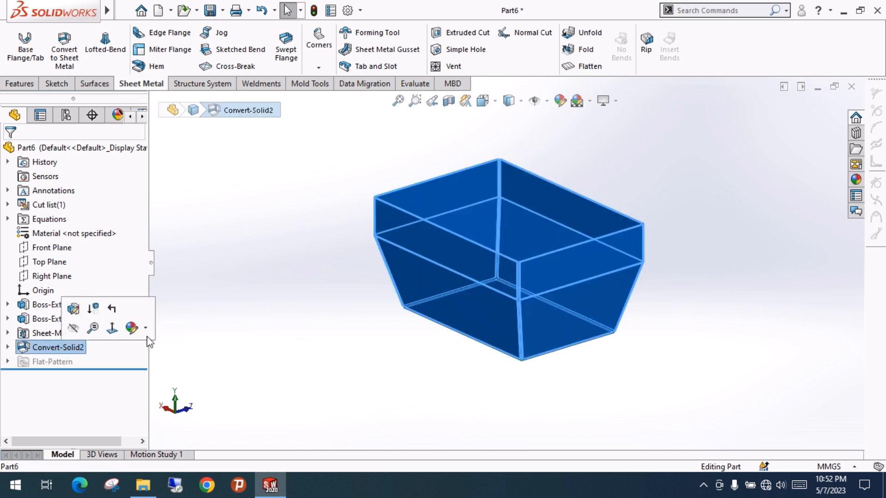
{"action": "left_click", "coordinate": [295, 324]}
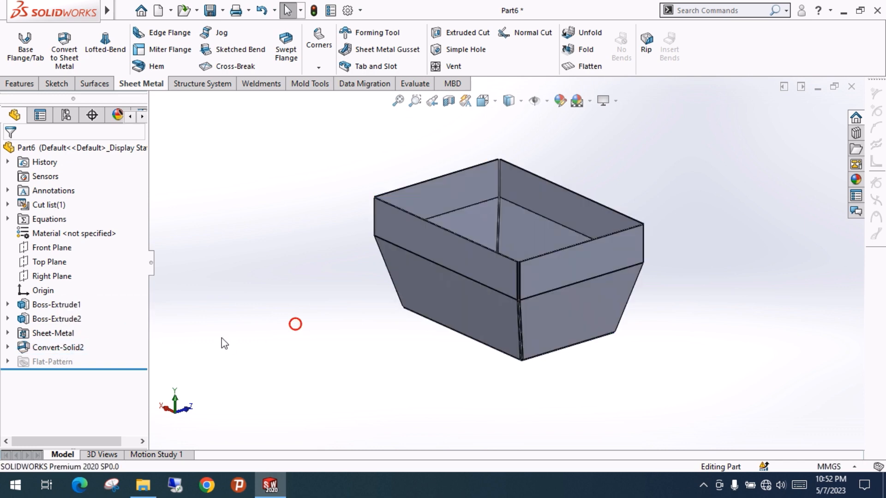
{"action": "right_click", "coordinate": [51, 351]}
{"action": "left_click", "coordinate": [92, 281]}
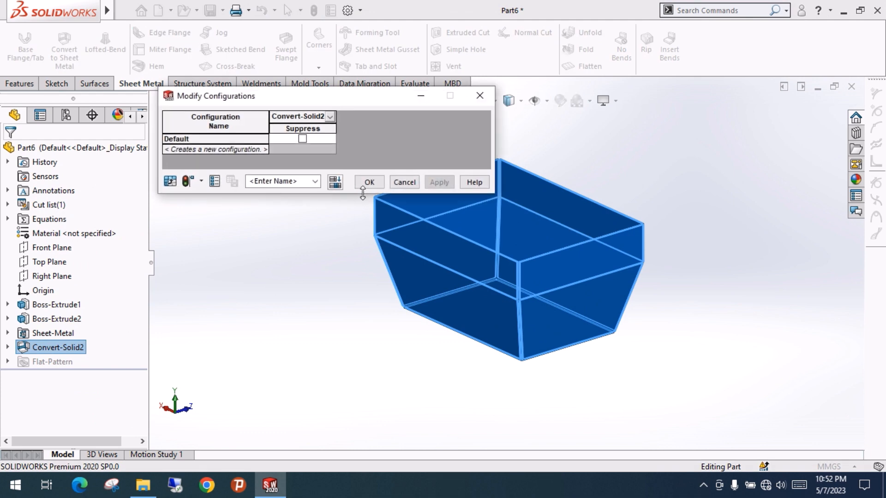
{"action": "left_click", "coordinate": [411, 181]}
Delete the Convert-Solid2 feature and the Sheet-Metal feature with its dependent flat pattern
{"action": "right_click", "coordinate": [52, 347]}
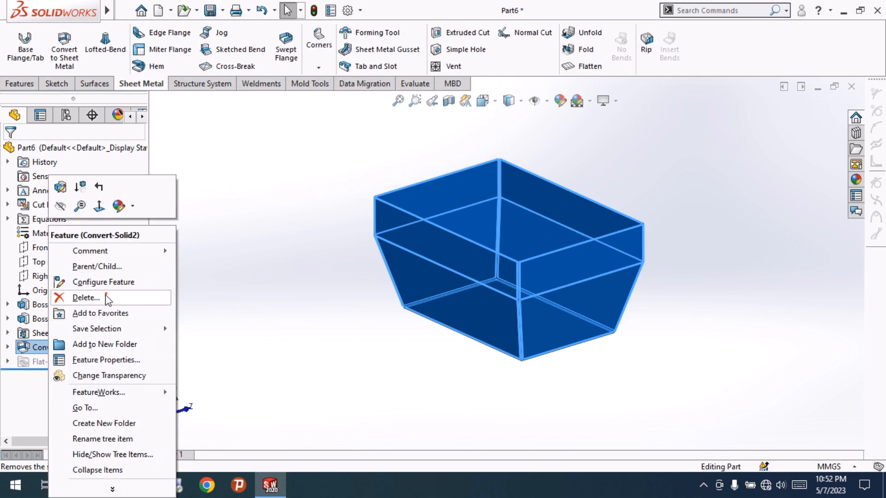
{"action": "left_click", "coordinate": [86, 292]}
{"action": "left_click", "coordinate": [512, 184]}
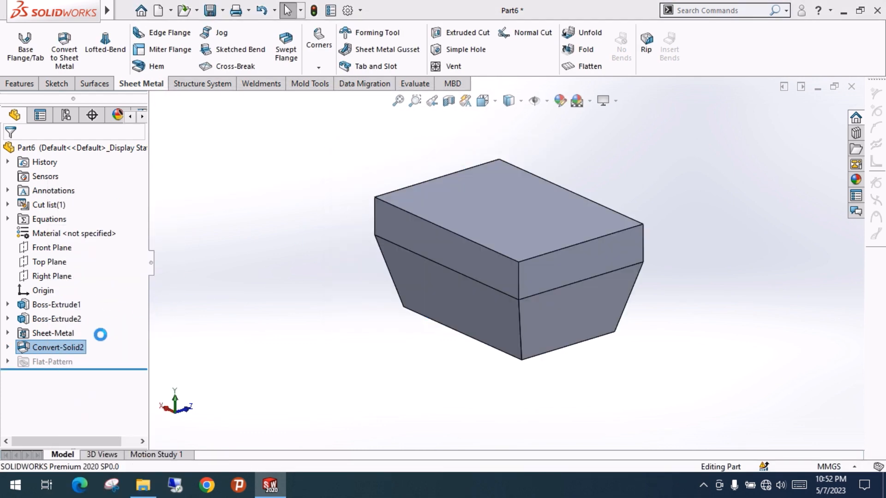
{"action": "right_click", "coordinate": [52, 333]}
{"action": "left_click", "coordinate": [87, 297]}
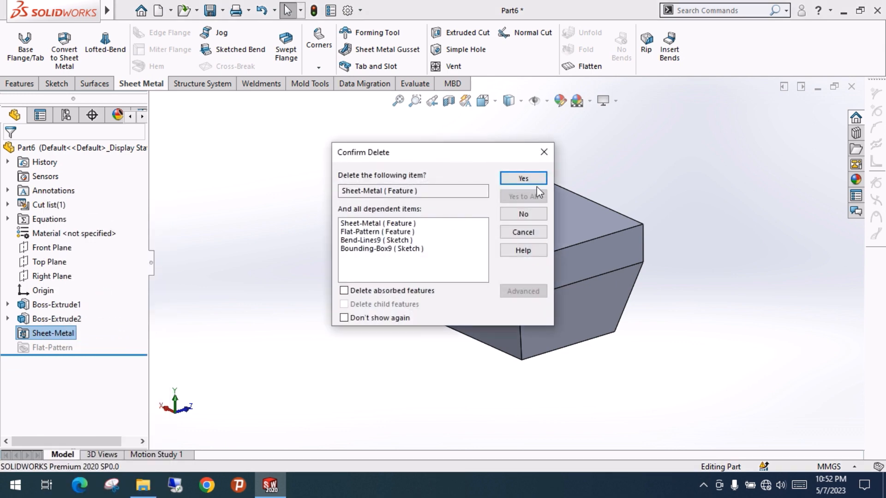
{"action": "left_click", "coordinate": [529, 175]}
Delete the upper extrusion Boss-Extrude2 and its leftover outline sketch, Sketch19
{"action": "right_click", "coordinate": [53, 319]}
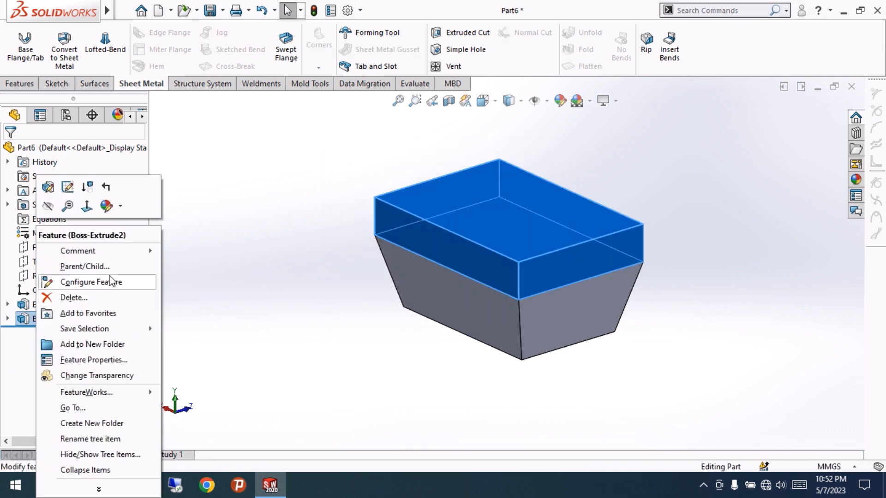
{"action": "left_click", "coordinate": [70, 298]}
{"action": "left_click", "coordinate": [523, 178]}
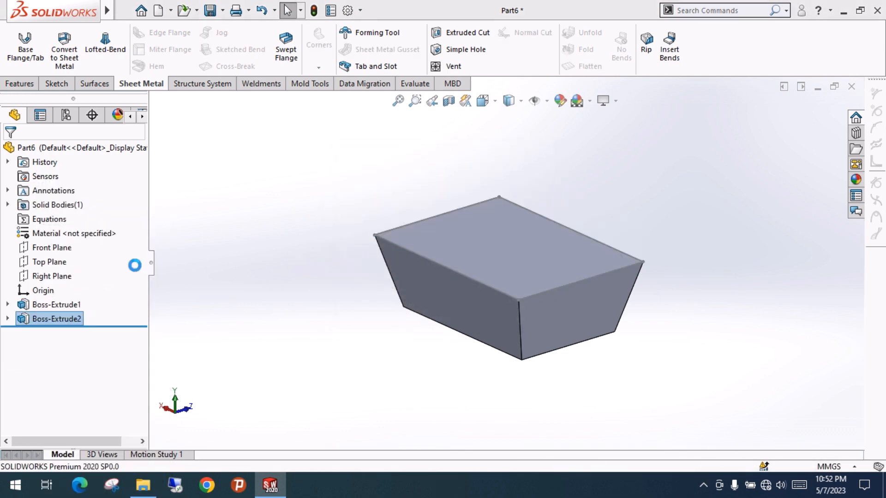
{"action": "left_click", "coordinate": [46, 319]}
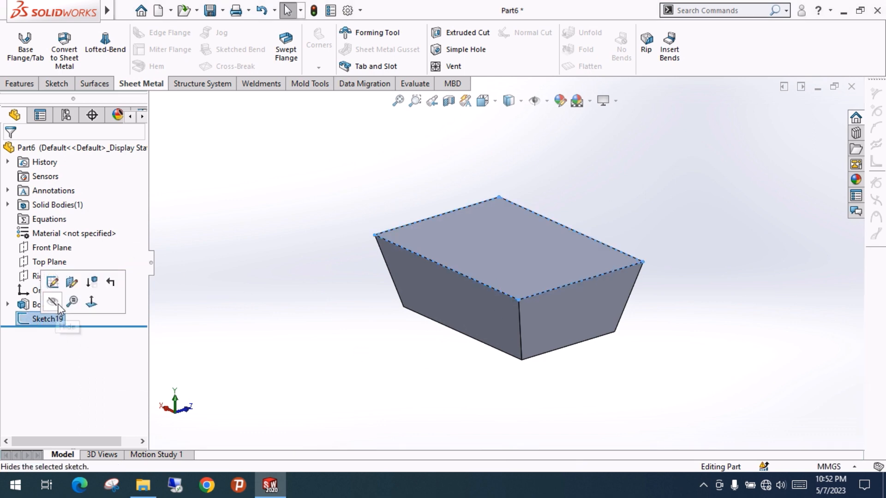
{"action": "key", "text": "Delete"}
{"action": "key", "text": "Return"}
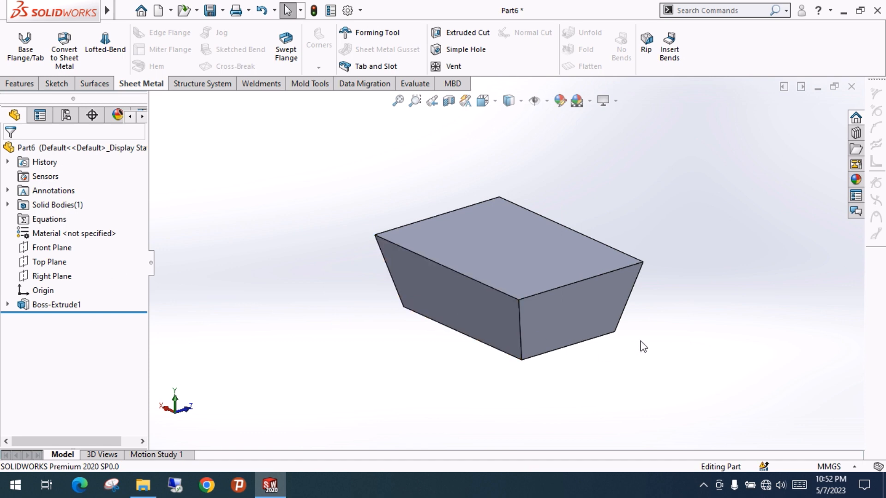
Open a sketch on the slanted end face of the tapered solid and orient the view normal to that face
{"action": "scroll", "coordinate": [593, 345], "scroll_direction": "down", "scroll_amount": 2}
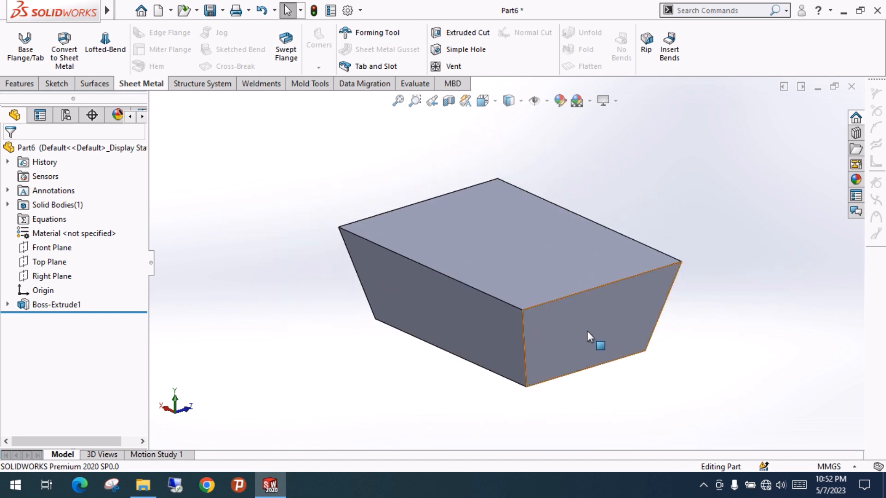
{"action": "left_click", "coordinate": [585, 336]}
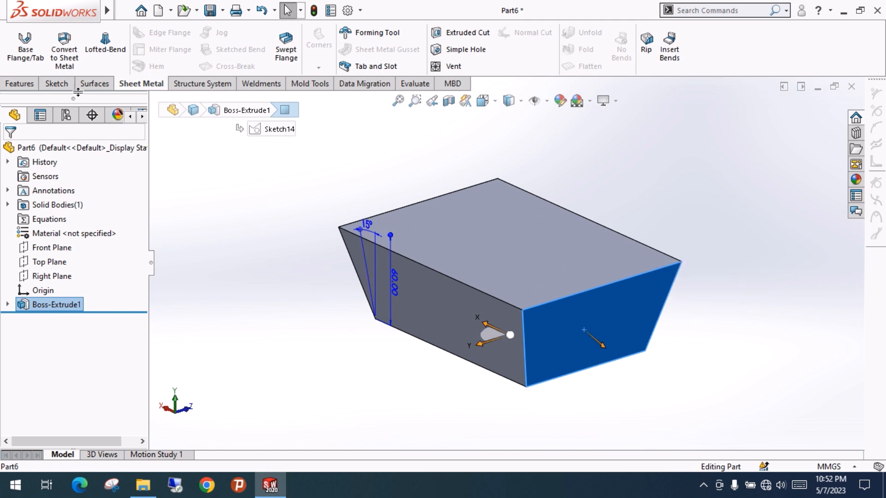
{"action": "left_click", "coordinate": [56, 84]}
{"action": "left_click", "coordinate": [18, 44]}
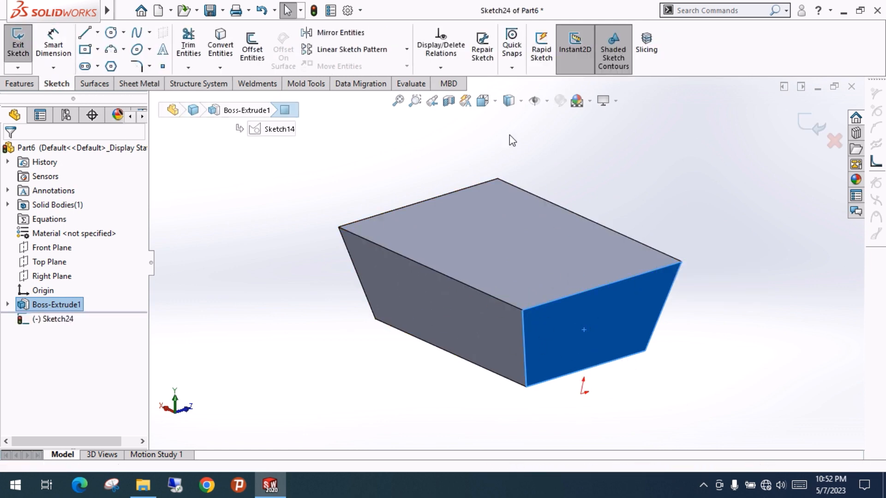
{"action": "left_click", "coordinate": [484, 101]}
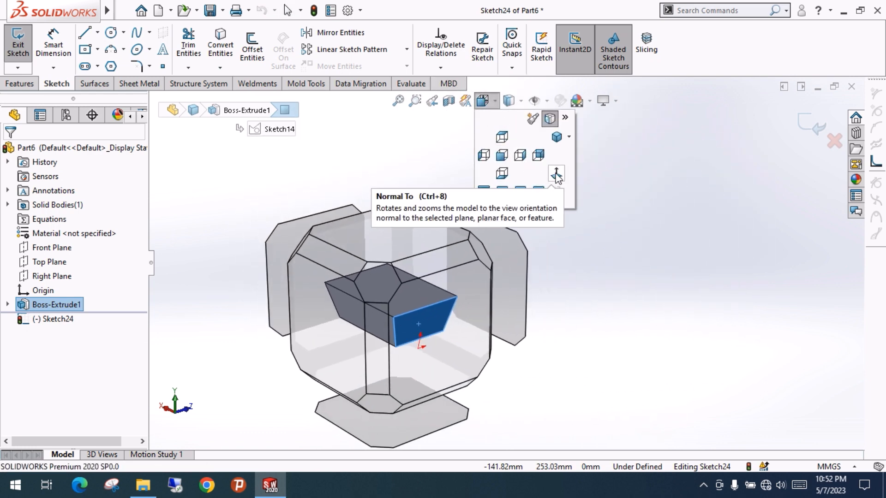
{"action": "left_click", "coordinate": [557, 176]}
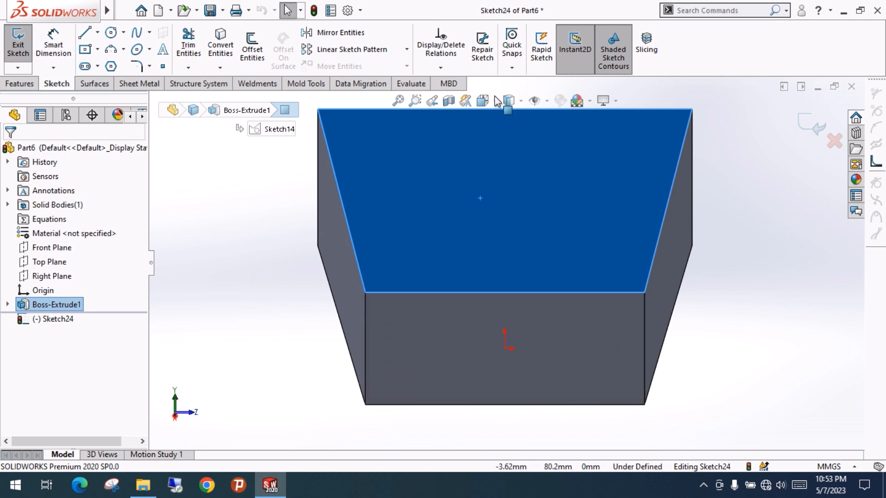
Sketch a line across the end face from the midpoint of its lower edge to the midpoint of its upper edge
{"action": "left_click", "coordinate": [85, 32]}
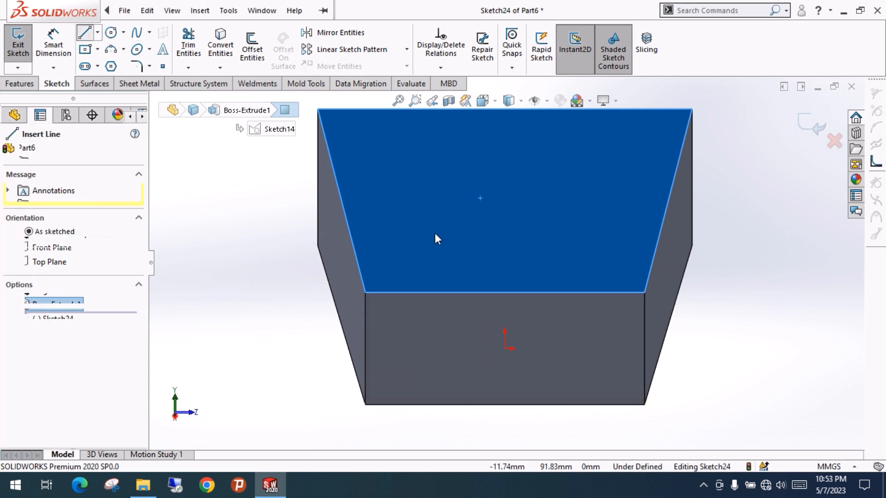
{"action": "left_click", "coordinate": [504, 292]}
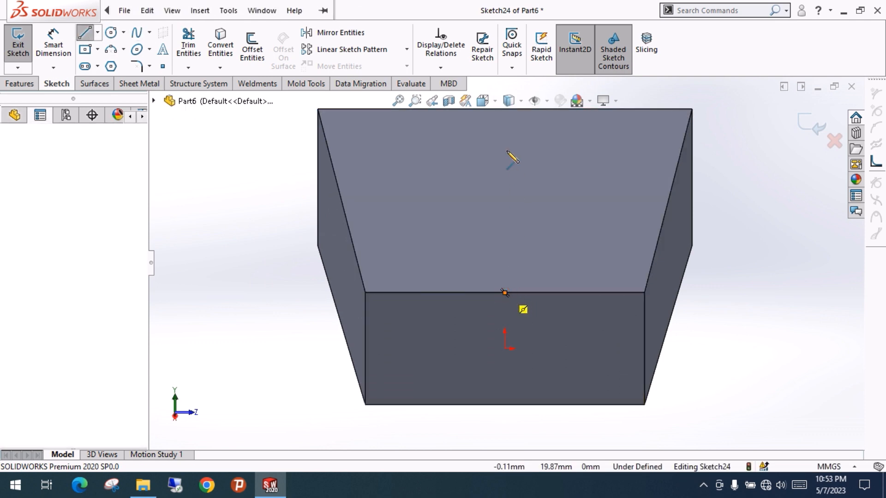
{"action": "left_click", "coordinate": [504, 109]}
{"action": "key", "text": "Escape"}
{"action": "key", "text": "Escape"}
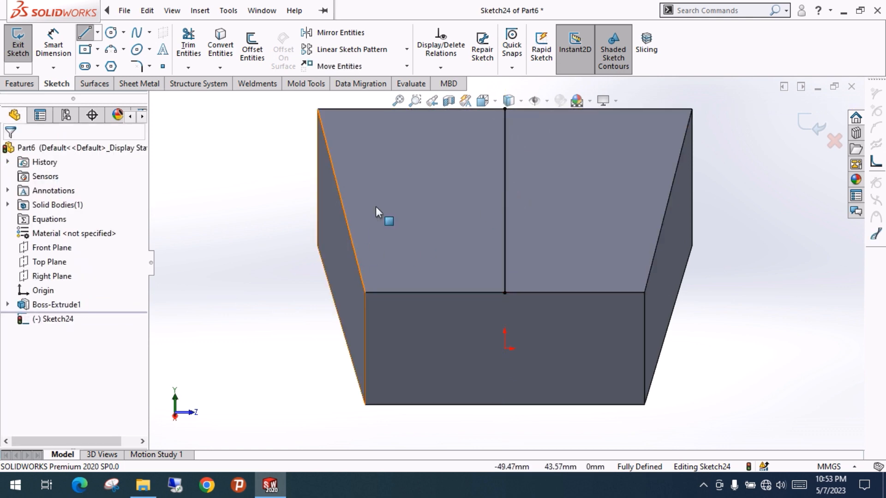
{"action": "middle_click_drag", "start_coordinate": [591, 232], "coordinate": [616, 288]}
{"action": "scroll", "coordinate": [612, 295], "scroll_direction": "up", "scroll_amount": 5}
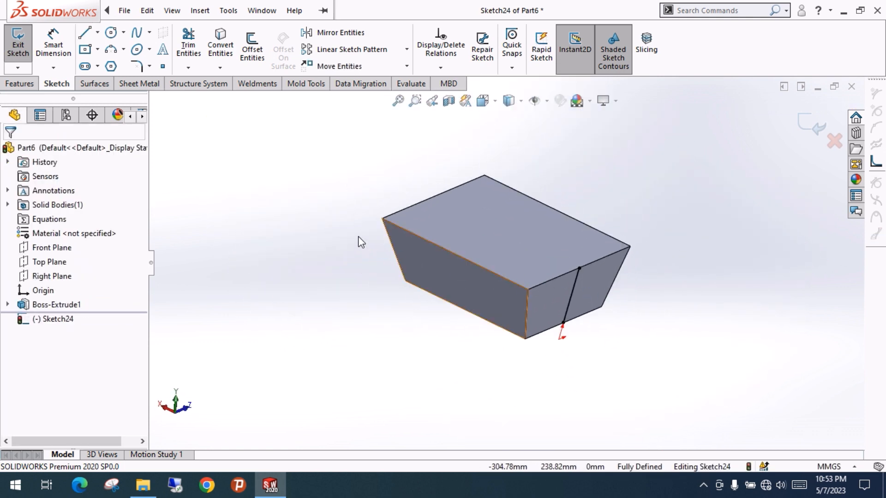
Start Convert to Sheet Metal and replace the end face with the solid's bottom face as the fixed face
{"action": "left_click", "coordinate": [146, 84]}
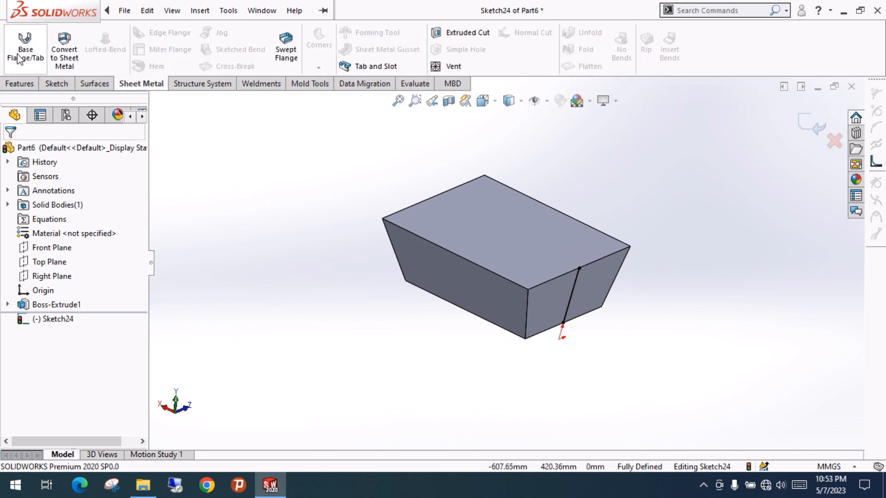
{"action": "left_click", "coordinate": [65, 53]}
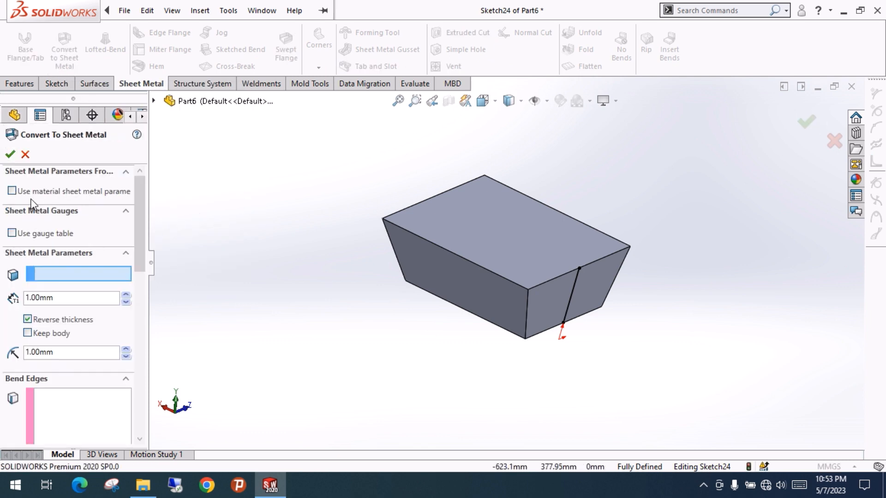
{"action": "mouse_move", "coordinate": [368, 289]}
{"action": "middle_mouse_down"}
{"action": "mouse_move", "coordinate": [361, 265]}
{"action": "mouse_move", "coordinate": [370, 257]}
{"action": "middle_mouse_up"}
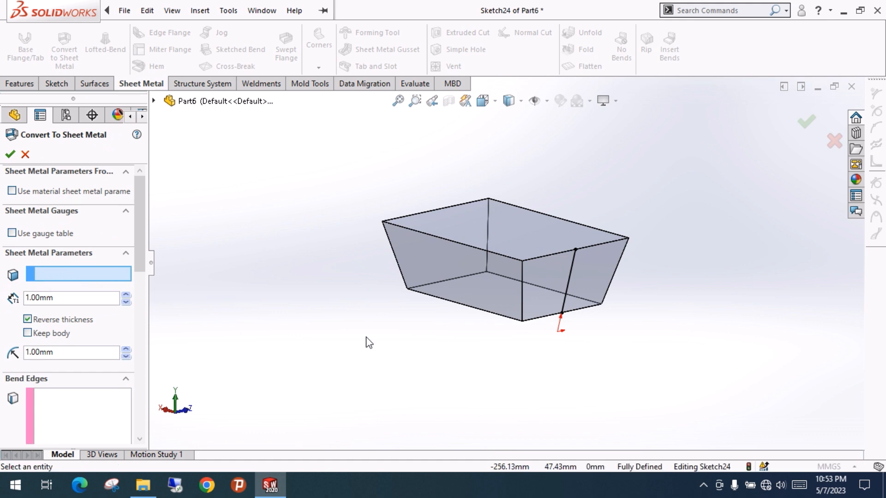
{"action": "middle_click_drag", "start_coordinate": [401, 333], "coordinate": [415, 270]}
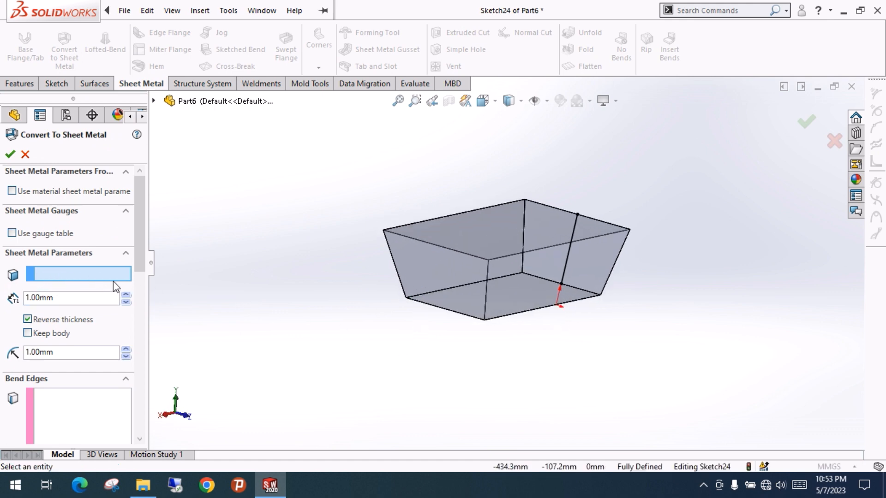
{"action": "middle_click_drag", "start_coordinate": [442, 367], "coordinate": [413, 425]}
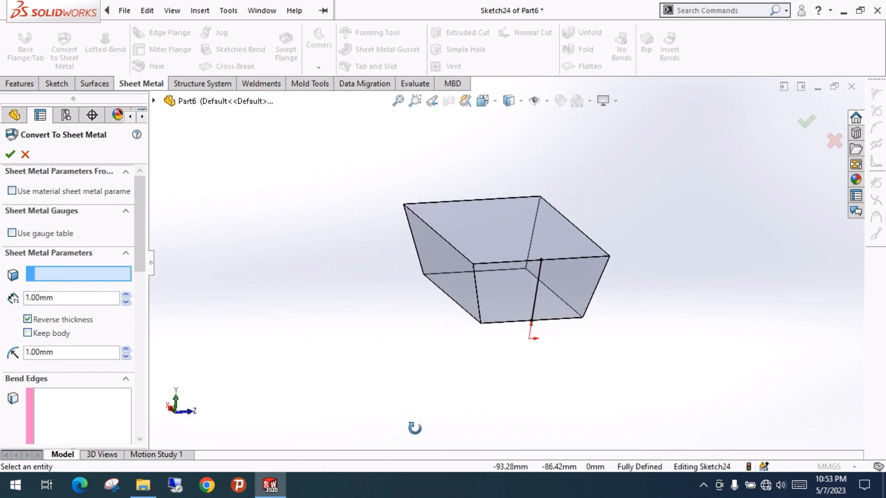
{"action": "left_click", "coordinate": [496, 302]}
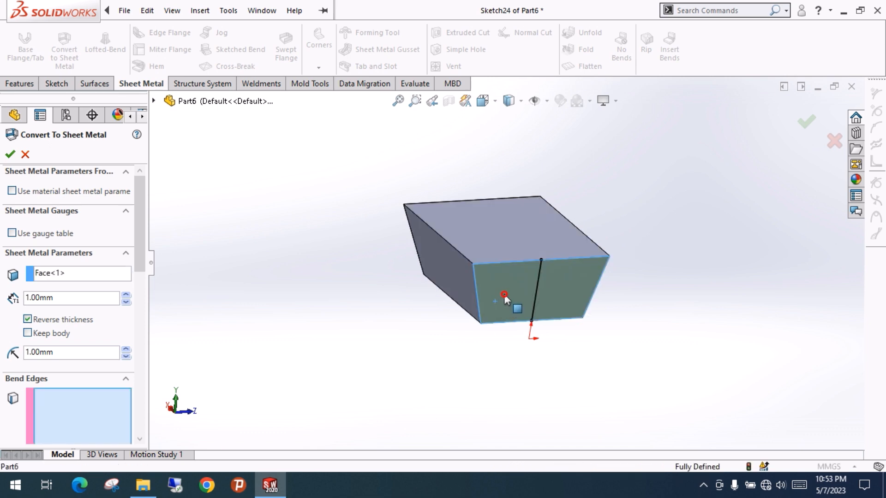
{"action": "mouse_move", "coordinate": [500, 298]}
{"action": "middle_mouse_down"}
{"action": "mouse_move", "coordinate": [467, 295]}
{"action": "mouse_move", "coordinate": [453, 252]}
{"action": "middle_mouse_up"}
{"action": "left_click", "coordinate": [103, 274]}
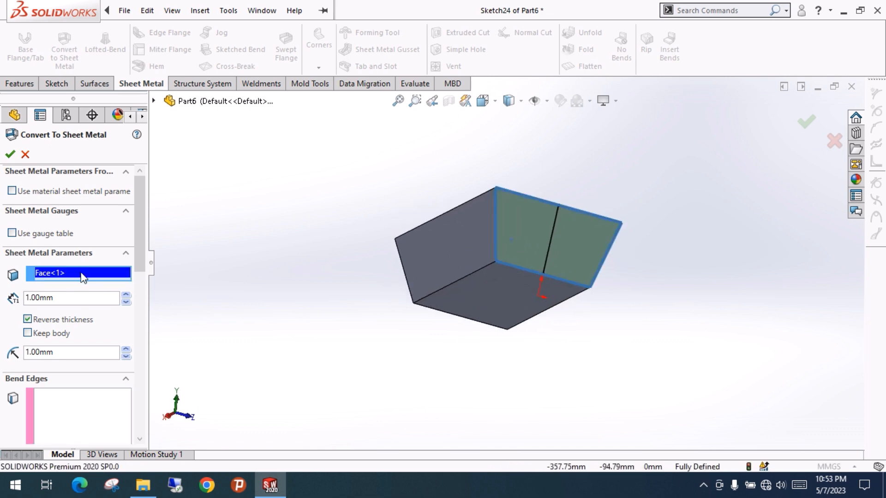
{"action": "key", "text": "Delete"}
{"action": "left_click", "coordinate": [499, 306]}
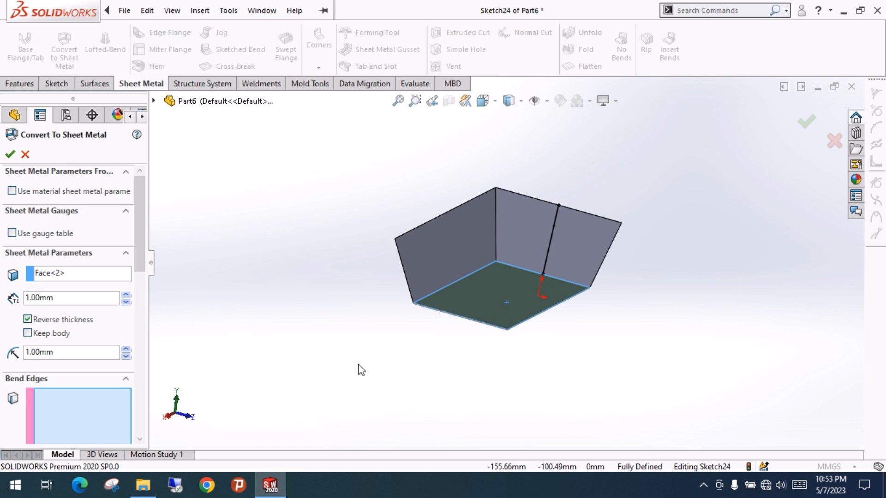
Select three bottom-face edges as bend edges, leaving out the edge below the sketched line
{"action": "middle_click_drag", "start_coordinate": [431, 290], "coordinate": [367, 339]}
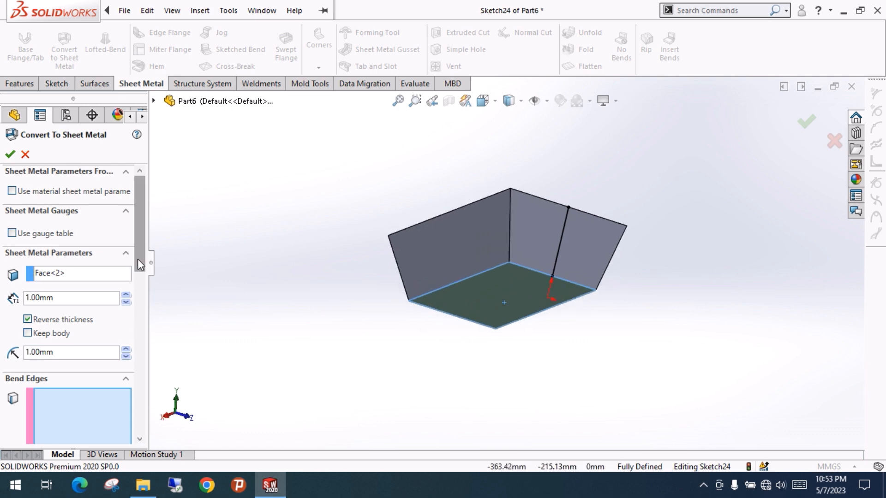
{"action": "left_click_drag", "start_coordinate": [138, 259], "coordinate": [140, 321]}
{"action": "left_click", "coordinate": [71, 229]}
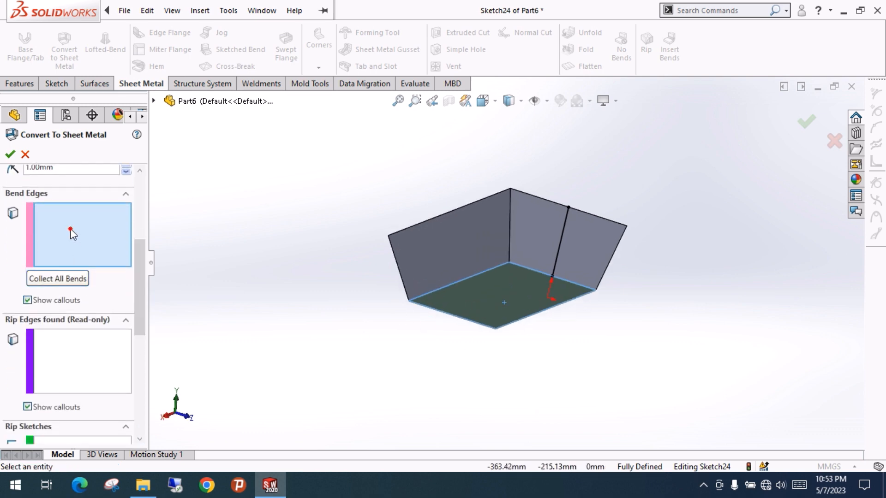
{"action": "left_click", "coordinate": [466, 279]}
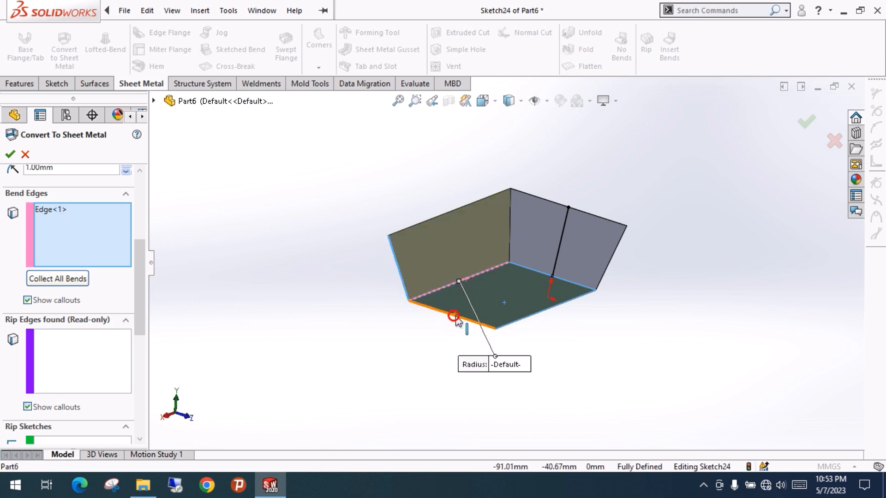
{"action": "left_click", "coordinate": [453, 315]}
{"action": "left_click", "coordinate": [546, 309]}
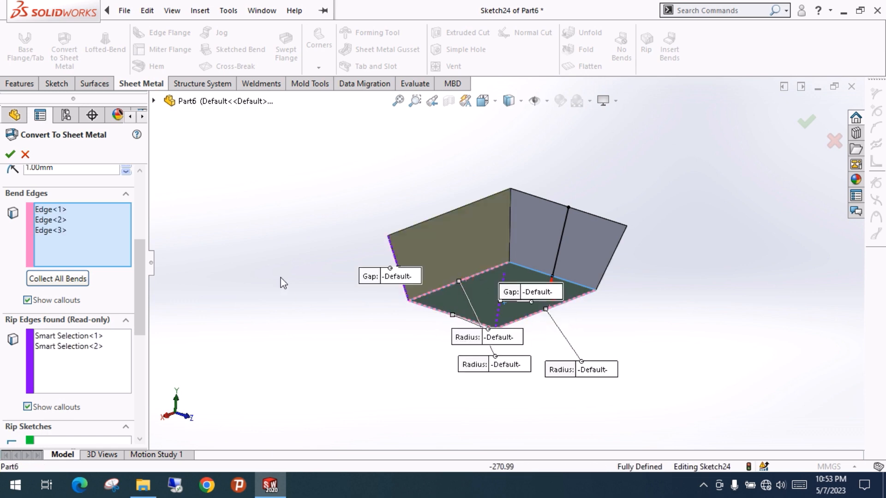
Try to use the sketched line on the end face as the rip sketch, and accept the Convert to Sheet Metal settings
{"action": "middle_click_drag", "start_coordinate": [309, 271], "coordinate": [307, 301]}
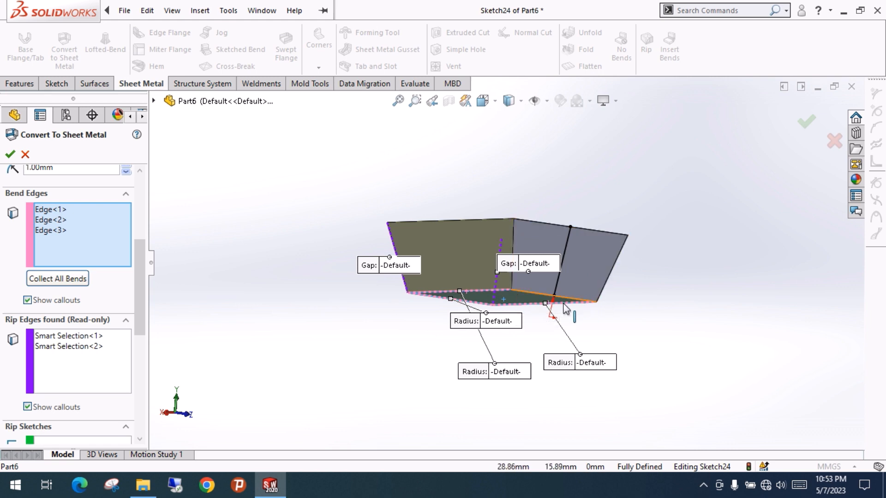
{"action": "left_click_drag", "start_coordinate": [142, 294], "coordinate": [139, 328]}
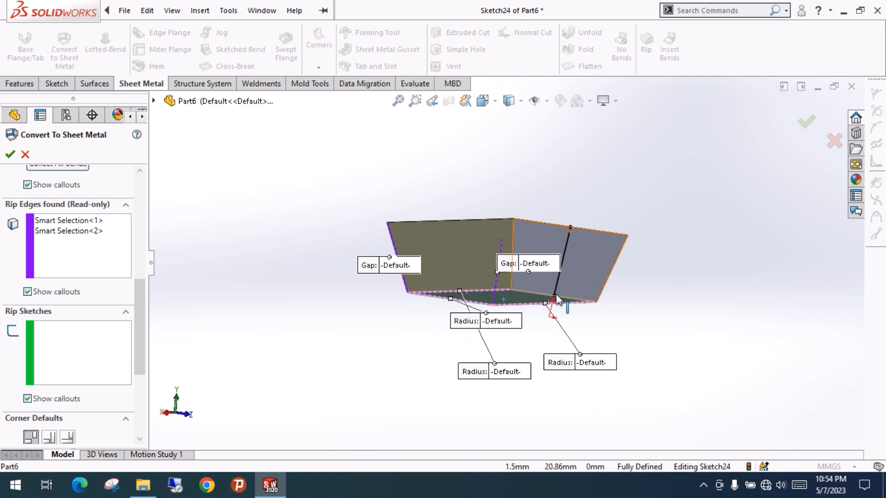
{"action": "left_click", "coordinate": [82, 341]}
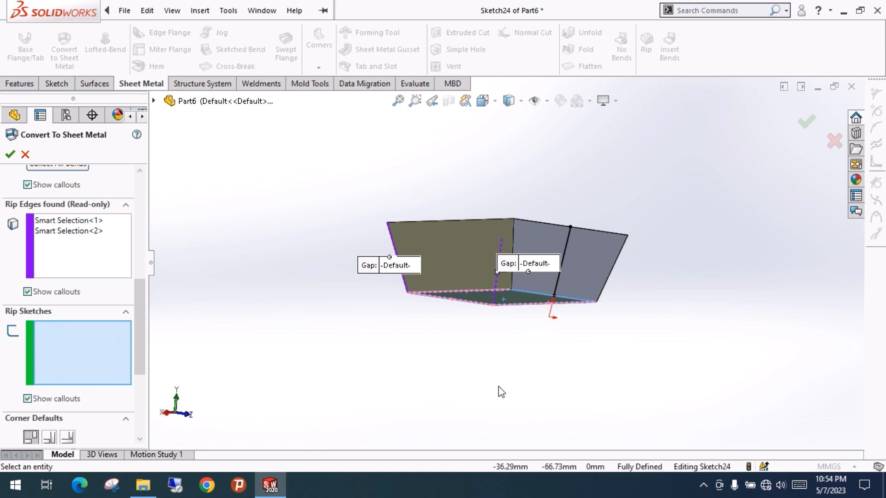
{"action": "middle_click_drag", "start_coordinate": [499, 387], "coordinate": [564, 301]}
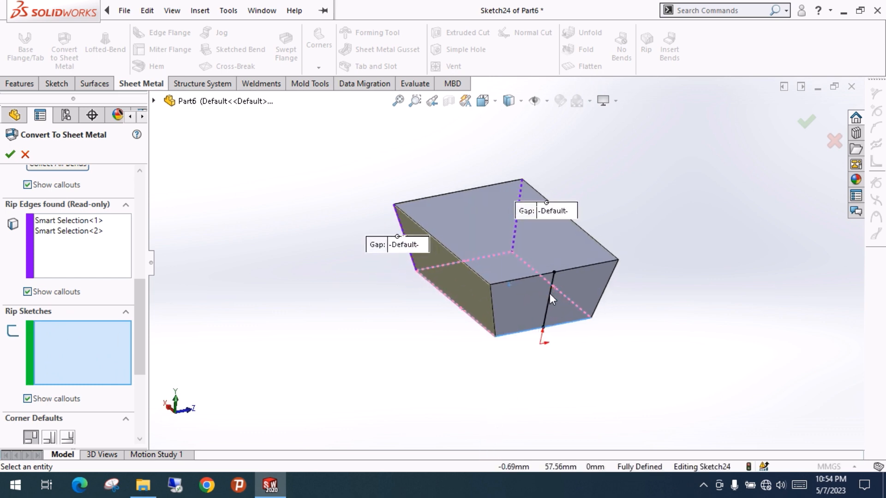
{"action": "left_click", "coordinate": [10, 154]}
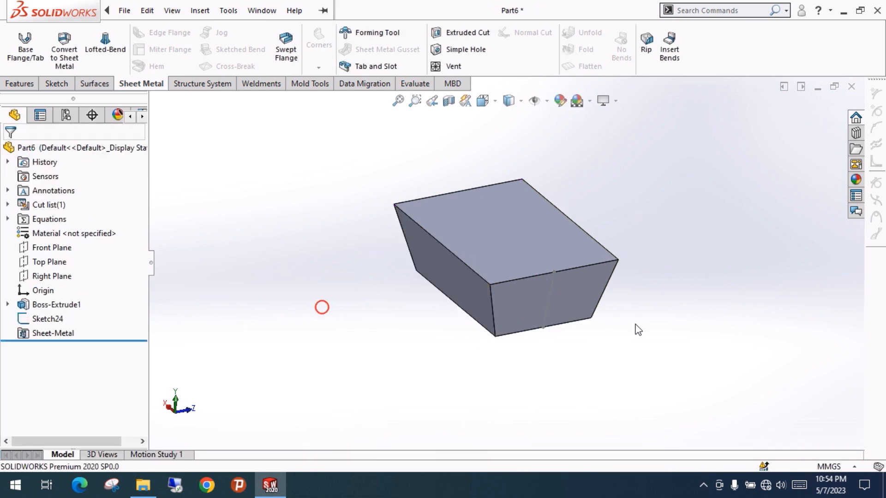
Restart Convert to Sheet Metal with the bottom face fixed and its three edges away from the sketched end face as bends
{"action": "left_click", "coordinate": [65, 53]}
{"action": "middle_click_drag", "start_coordinate": [411, 360], "coordinate": [459, 328]}
{"action": "left_click", "coordinate": [459, 316]}
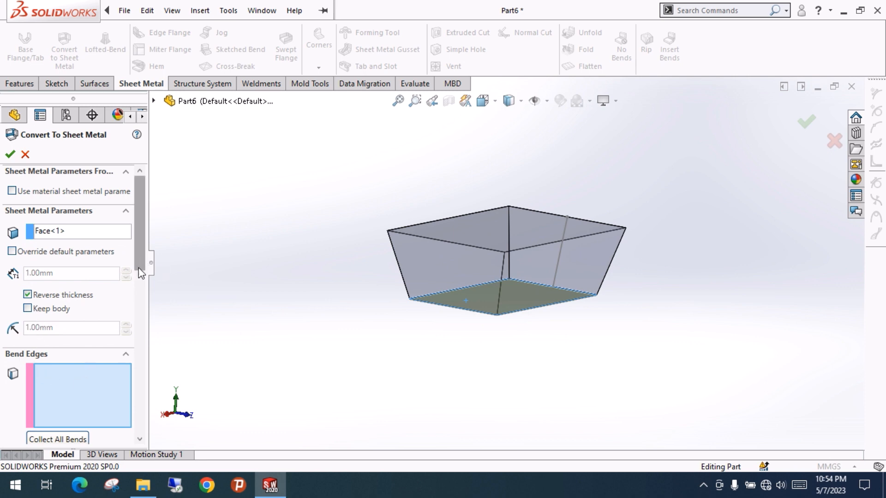
{"action": "mouse_move", "coordinate": [488, 339]}
{"action": "middle_mouse_down"}
{"action": "mouse_move", "coordinate": [481, 330]}
{"action": "mouse_move", "coordinate": [476, 344]}
{"action": "middle_mouse_up"}
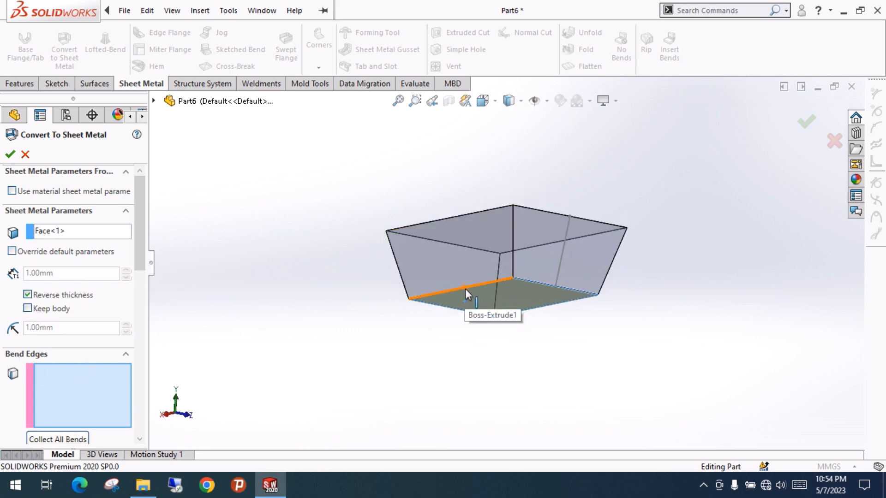
{"action": "left_click", "coordinate": [465, 288]}
{"action": "left_click", "coordinate": [474, 311]}
{"action": "left_click", "coordinate": [522, 317]}
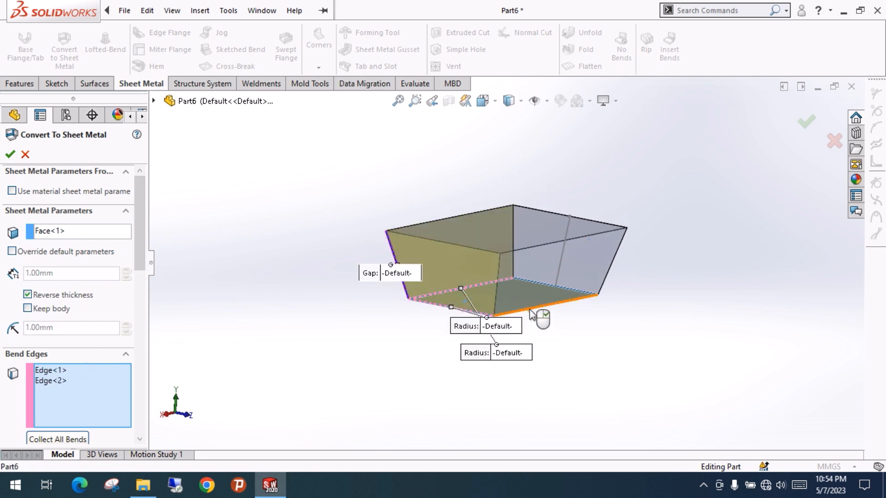
Set the sketched line on the end face, Sketch24, as the rip sketch
{"action": "middle_click_drag", "start_coordinate": [632, 313], "coordinate": [639, 337]}
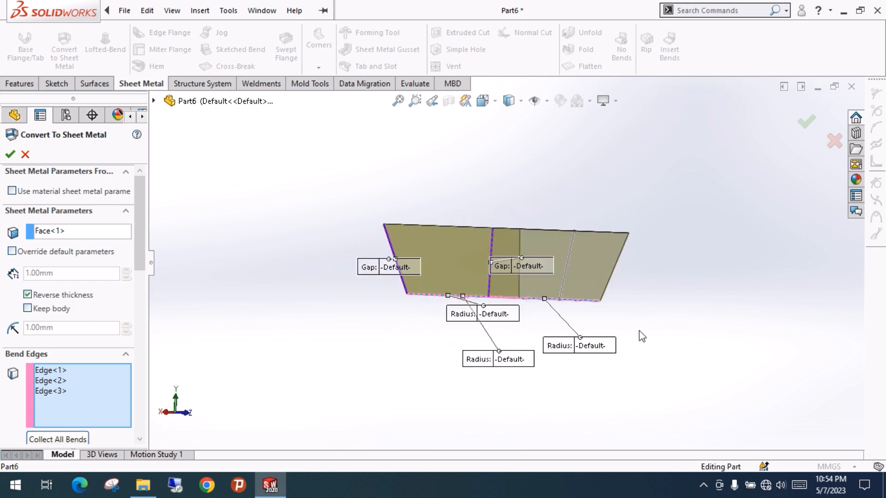
{"action": "scroll", "coordinate": [146, 268], "scroll_direction": "down", "scroll_amount": 5}
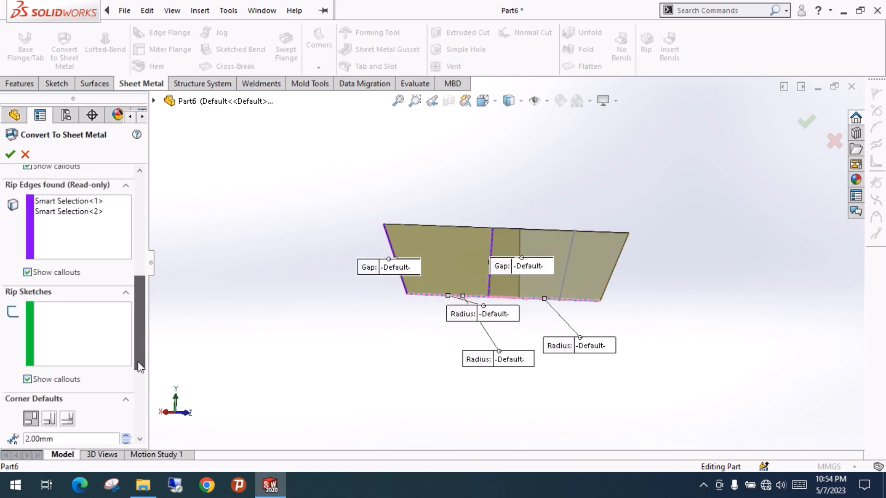
{"action": "left_click", "coordinate": [566, 259]}
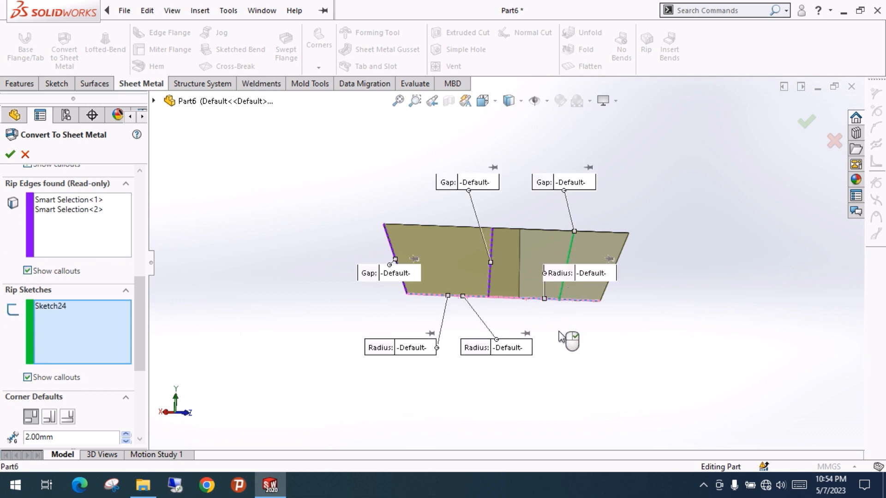
Add the two slanted side edges of the sketched end face as bend edges and accept the sheet metal conversion
{"action": "scroll", "coordinate": [139, 281], "scroll_direction": "up", "scroll_amount": 5}
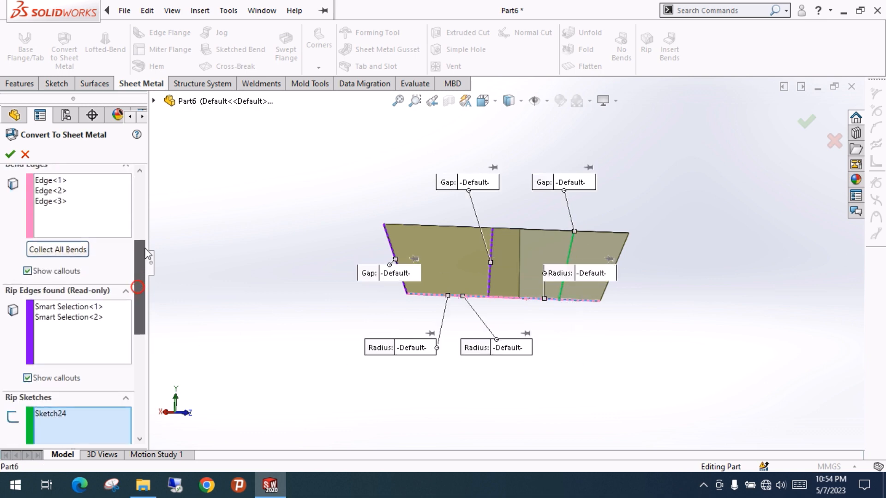
{"action": "left_click", "coordinate": [101, 250]}
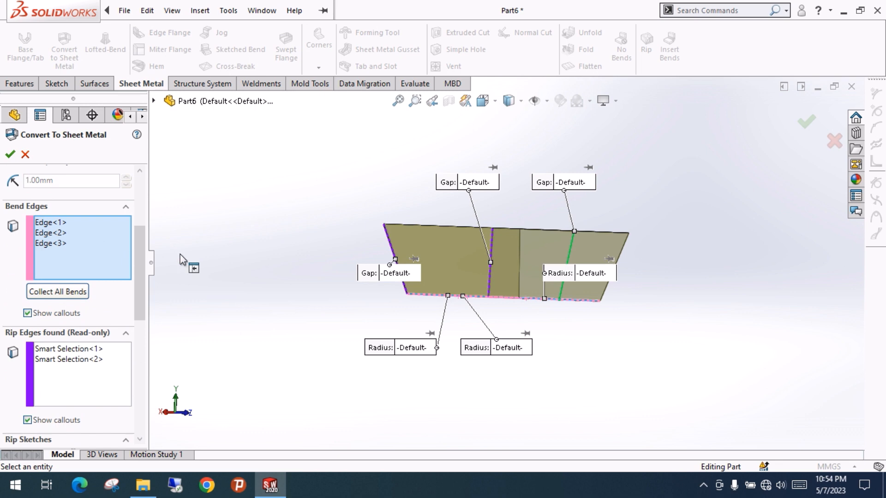
{"action": "middle_click_drag", "start_coordinate": [509, 269], "coordinate": [494, 288]}
{"action": "left_click", "coordinate": [490, 282]}
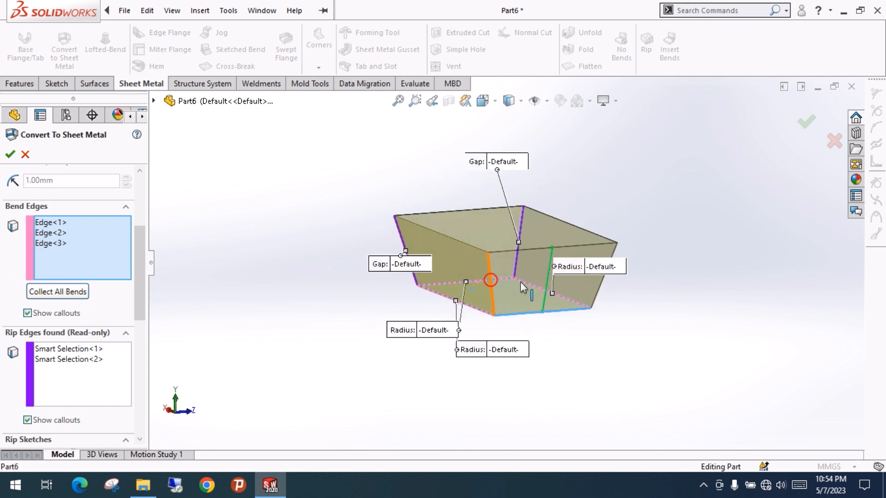
{"action": "left_click", "coordinate": [599, 298]}
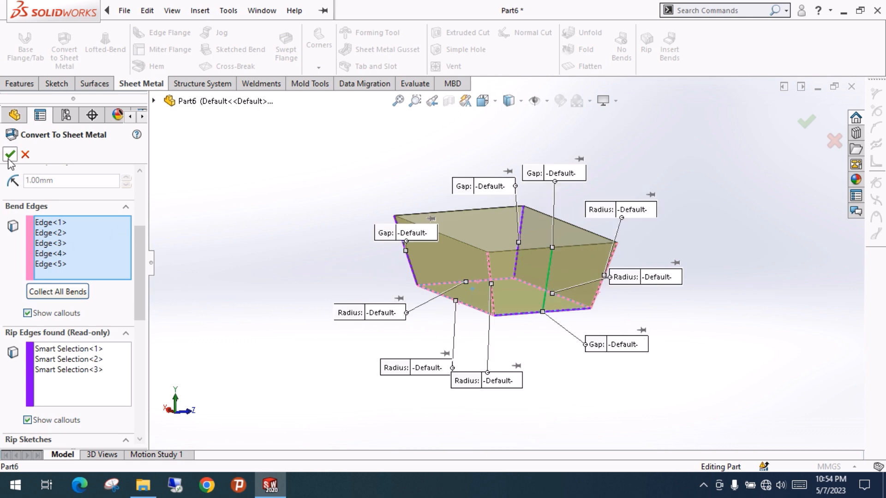
{"action": "right_click", "coordinate": [222, 252]}
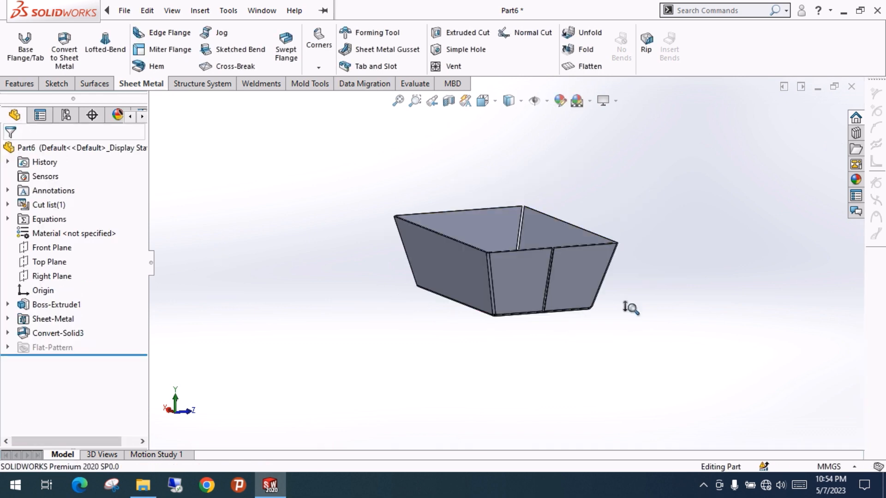
Examine the converted box's corner bends, open corners and the rip across its end face from several sides
{"action": "scroll", "coordinate": [630, 308], "scroll_direction": "down", "scroll_amount": 8}
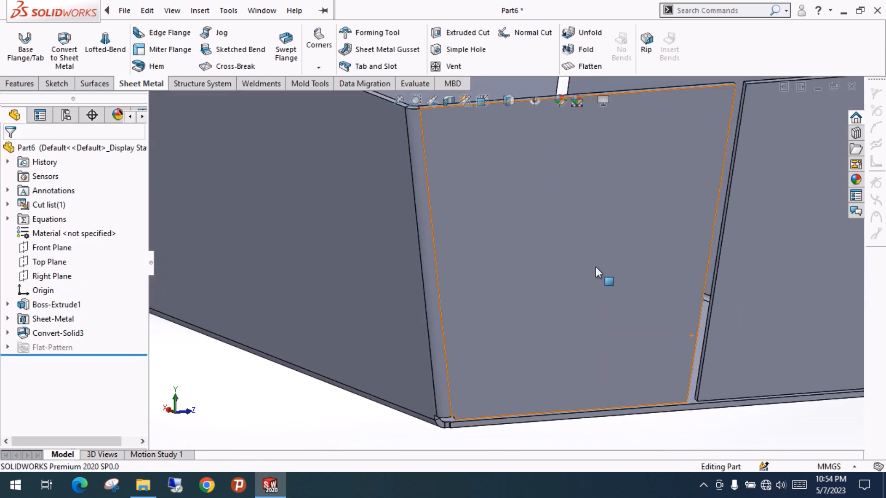
{"action": "key", "text": "f"}
{"action": "middle_click_drag", "start_coordinate": [589, 331], "coordinate": [460, 254]}
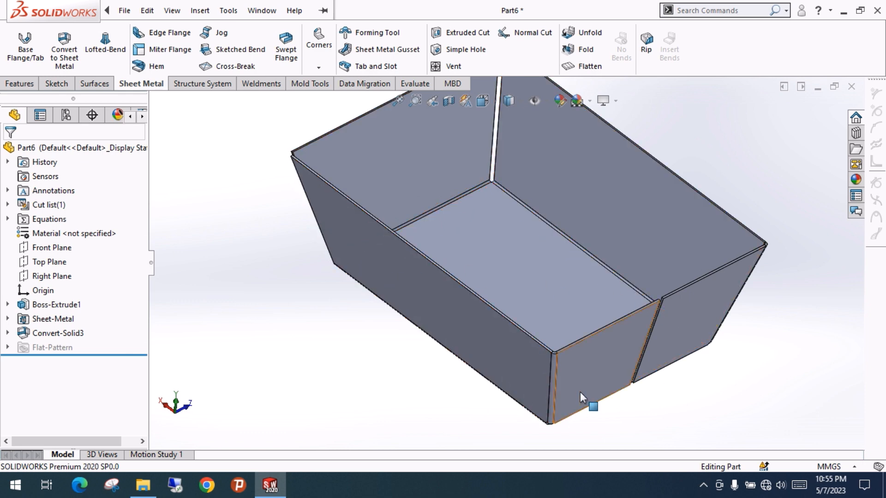
{"action": "scroll", "coordinate": [535, 259], "scroll_direction": "up", "scroll_amount": 2}
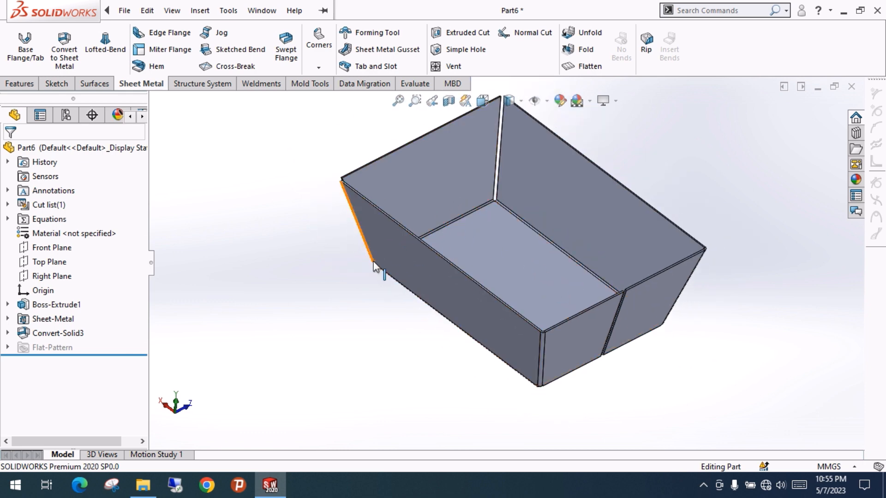
{"action": "mouse_move", "coordinate": [582, 332]}
{"action": "middle_mouse_down"}
{"action": "mouse_move", "coordinate": [578, 269]}
{"action": "mouse_move", "coordinate": [572, 341]}
{"action": "middle_mouse_up"}
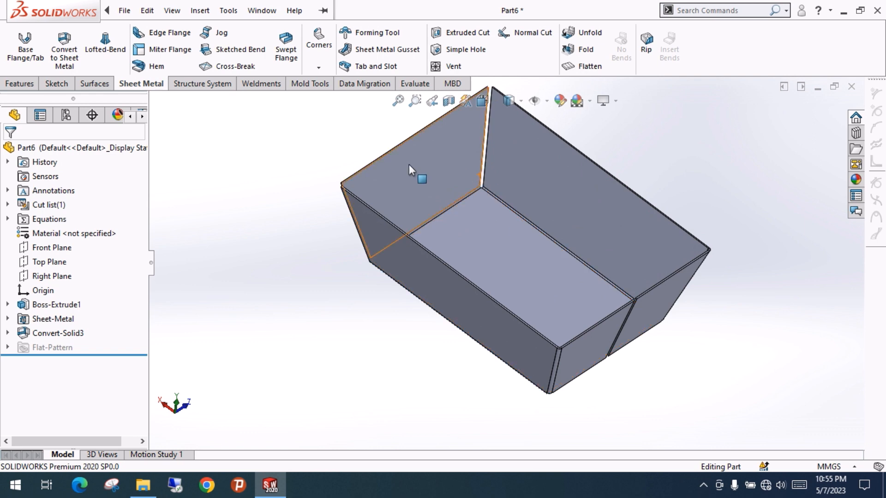
{"action": "middle_click_drag", "start_coordinate": [415, 171], "coordinate": [438, 158]}
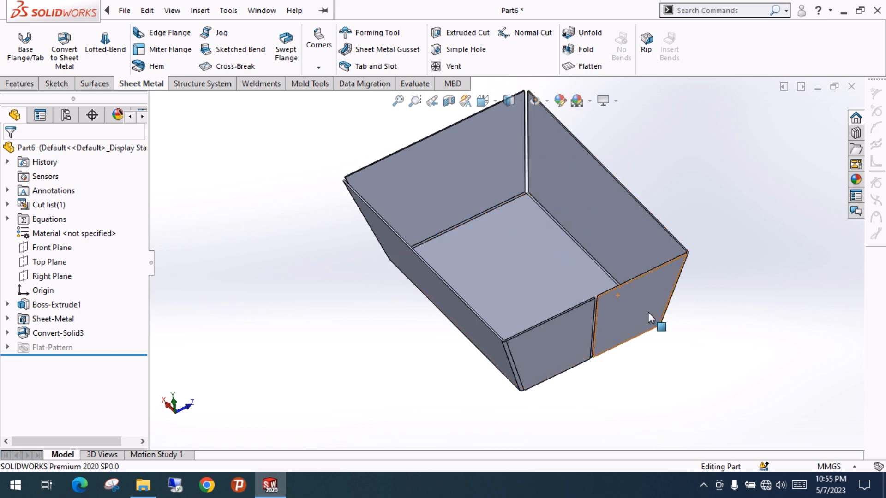
{"action": "middle_click_drag", "start_coordinate": [366, 278], "coordinate": [414, 277]}
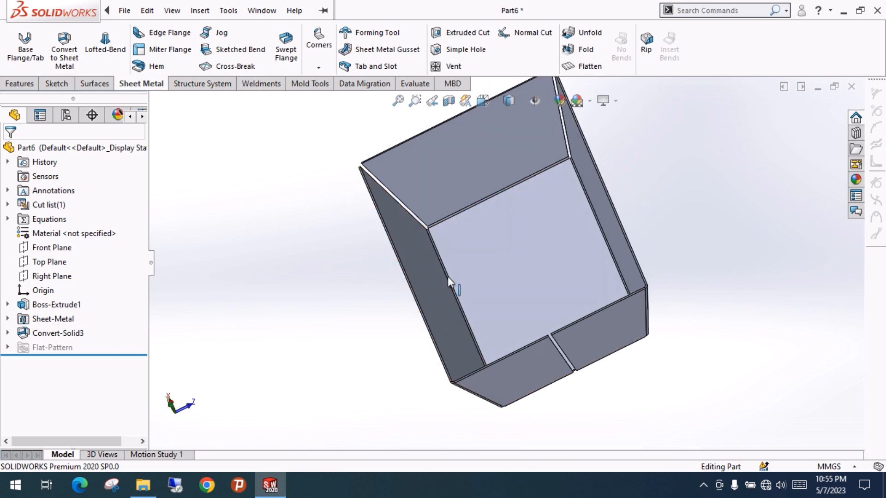
{"action": "middle_click_drag", "start_coordinate": [500, 361], "coordinate": [527, 273]}
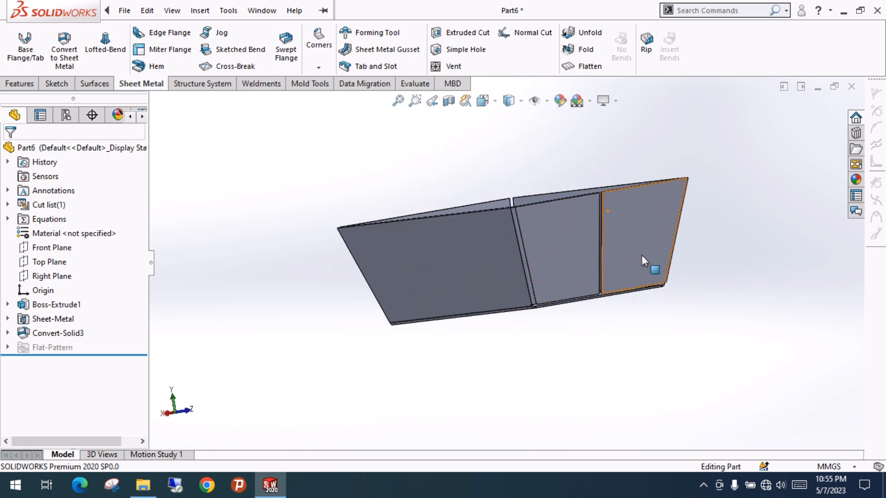
{"action": "middle_click_drag", "start_coordinate": [643, 259], "coordinate": [612, 225]}
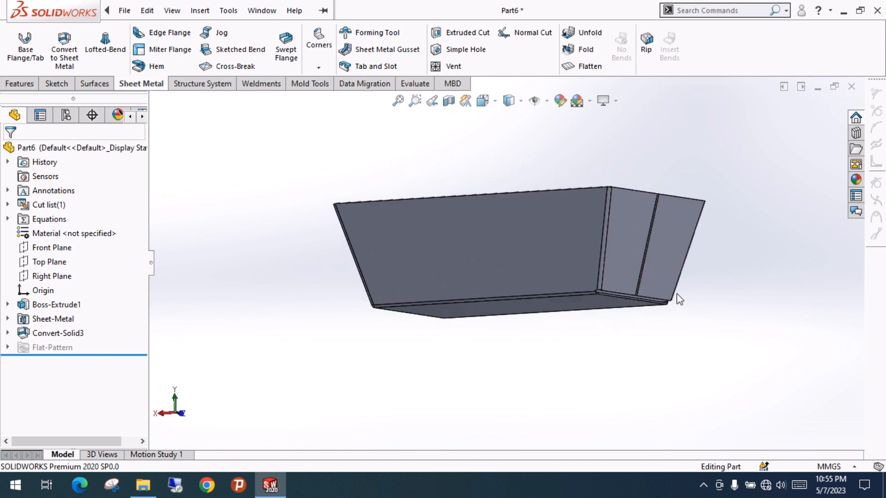
{"action": "middle_click_drag", "start_coordinate": [678, 300], "coordinate": [530, 250]}
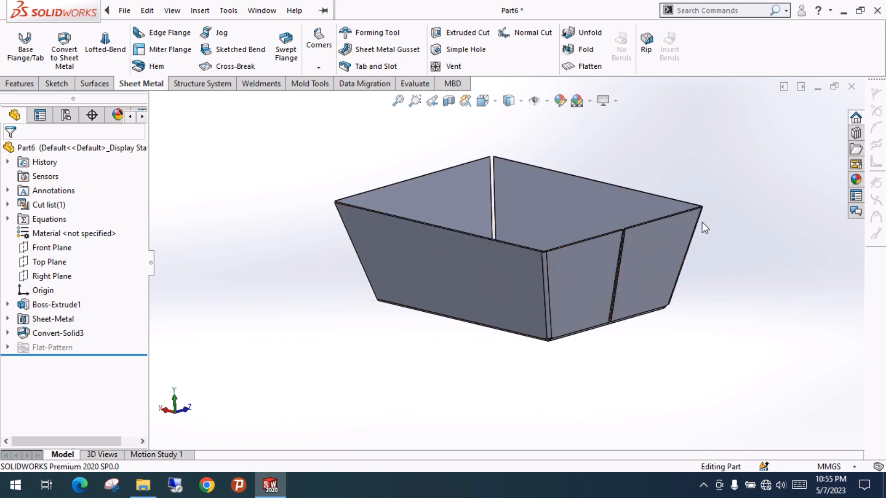
{"action": "scroll", "coordinate": [641, 254], "scroll_direction": "down", "scroll_amount": 2}
{"action": "scroll", "coordinate": [635, 274], "scroll_direction": "up", "scroll_amount": 3}
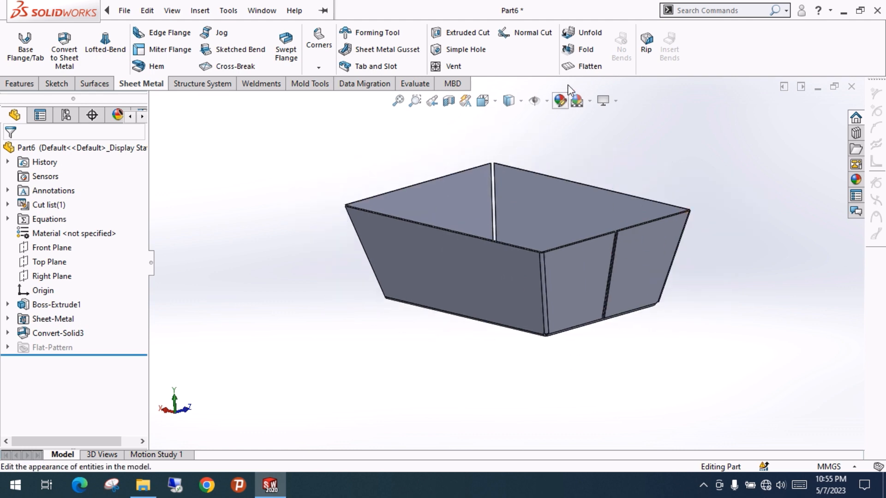
Flatten the box to view its flat pattern, fold it back and inspect the split end face
{"action": "left_click", "coordinate": [582, 69]}
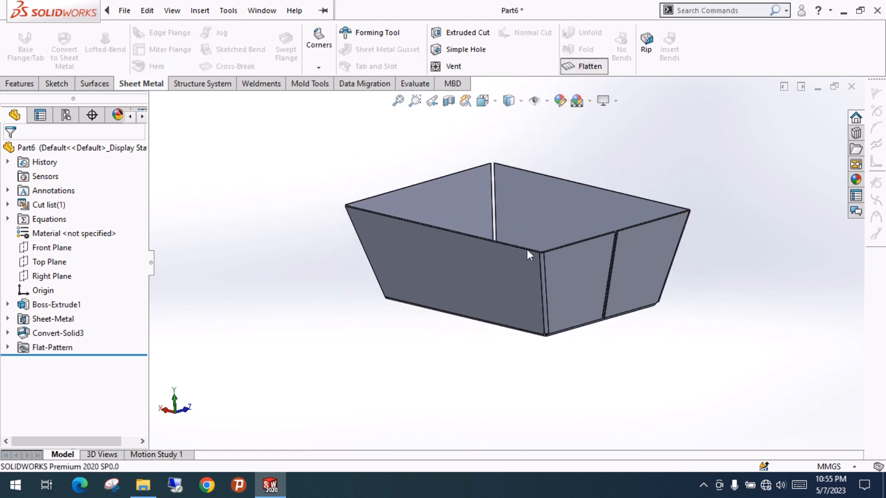
{"action": "middle_click_drag", "start_coordinate": [518, 322], "coordinate": [506, 400]}
{"action": "key", "text": "f"}
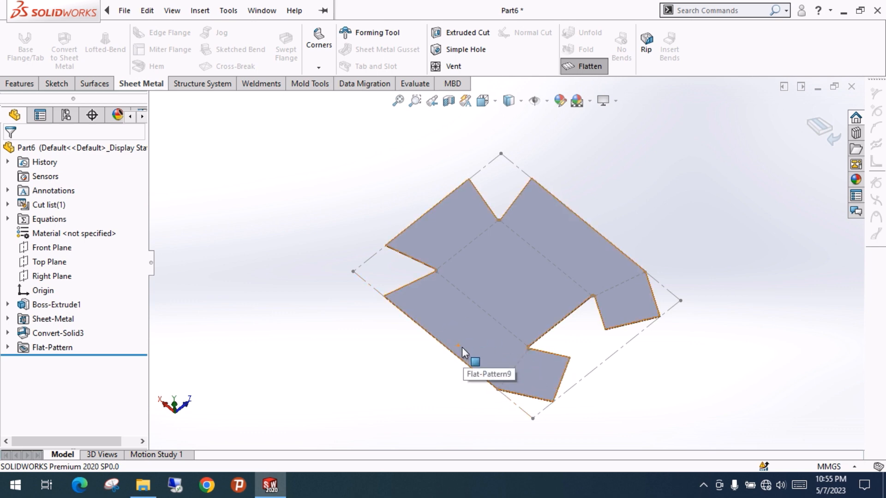
{"action": "scroll", "coordinate": [535, 287], "scroll_direction": "up", "scroll_amount": 5}
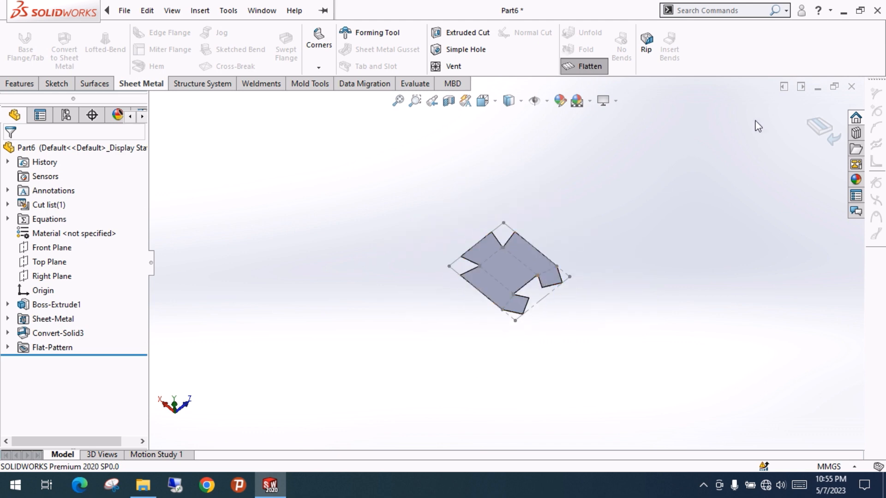
{"action": "left_click", "coordinate": [827, 136]}
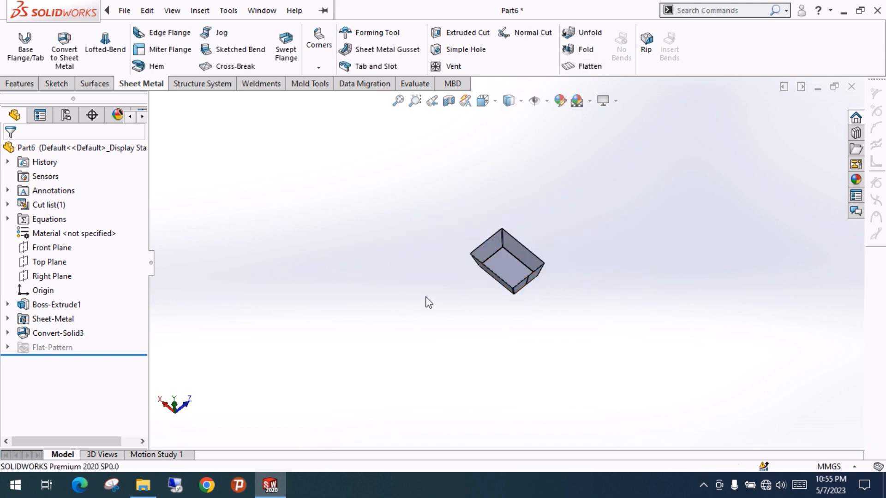
{"action": "scroll", "coordinate": [521, 276], "scroll_direction": "down", "scroll_amount": 6}
{"action": "middle_click_drag", "start_coordinate": [529, 342], "coordinate": [444, 262]}
{"action": "scroll", "coordinate": [535, 265], "scroll_direction": "down", "scroll_amount": 4}
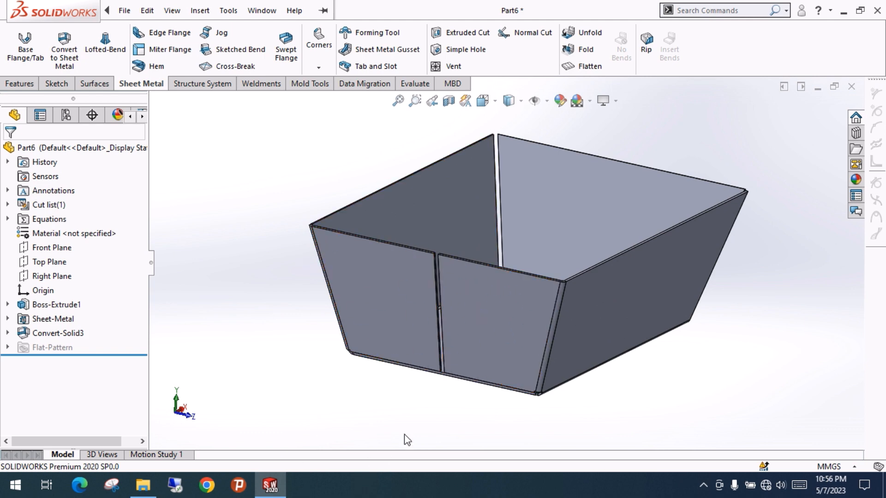
{"action": "scroll", "coordinate": [467, 348], "scroll_direction": "up", "scroll_amount": 2}
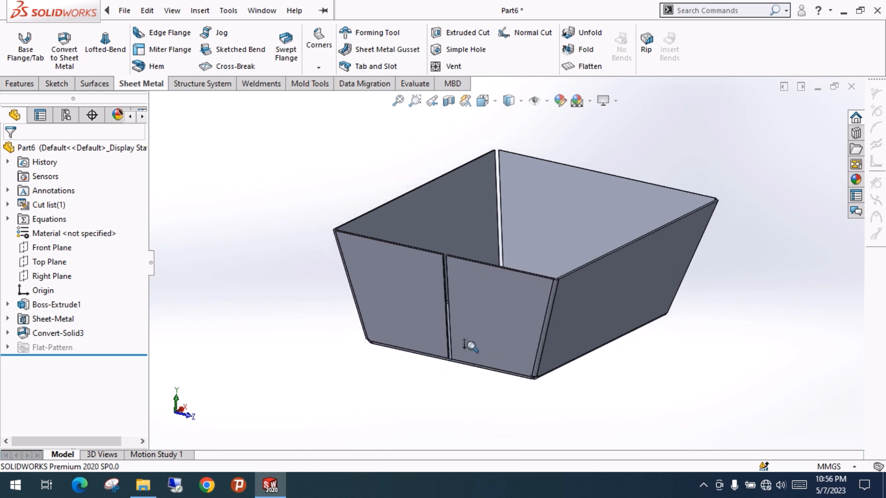
{"action": "middle_click_drag", "start_coordinate": [467, 347], "coordinate": [553, 330]}
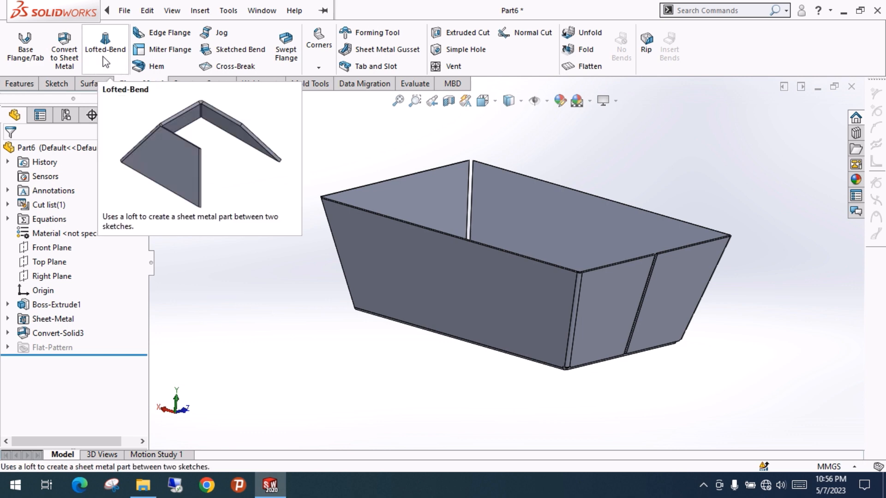
{"action": "mouse_move", "coordinate": [580, 184]}
{"action": "middle_mouse_down"}
{"action": "mouse_move", "coordinate": [559, 230]}
{"action": "mouse_move", "coordinate": [576, 169]}
{"action": "middle_mouse_up"}
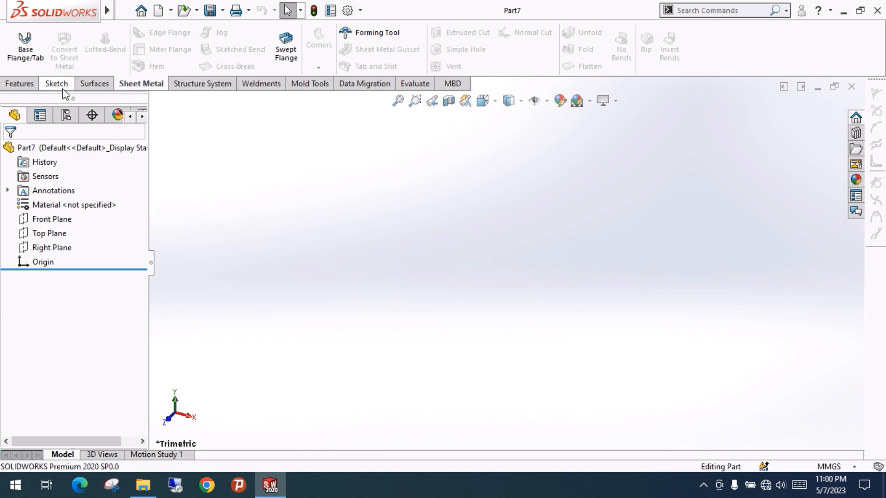
{"action": "left_click", "coordinate": [30, 87]}
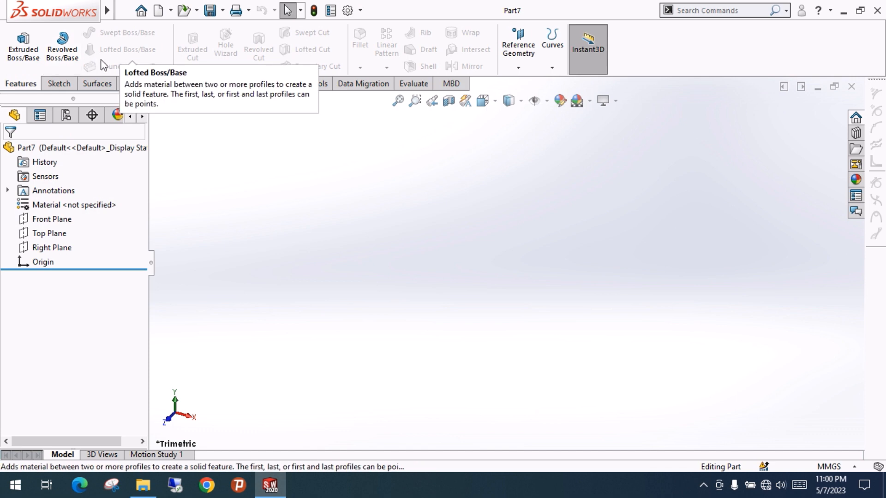
{"action": "left_click", "coordinate": [59, 86]}
{"action": "left_click", "coordinate": [94, 84]}
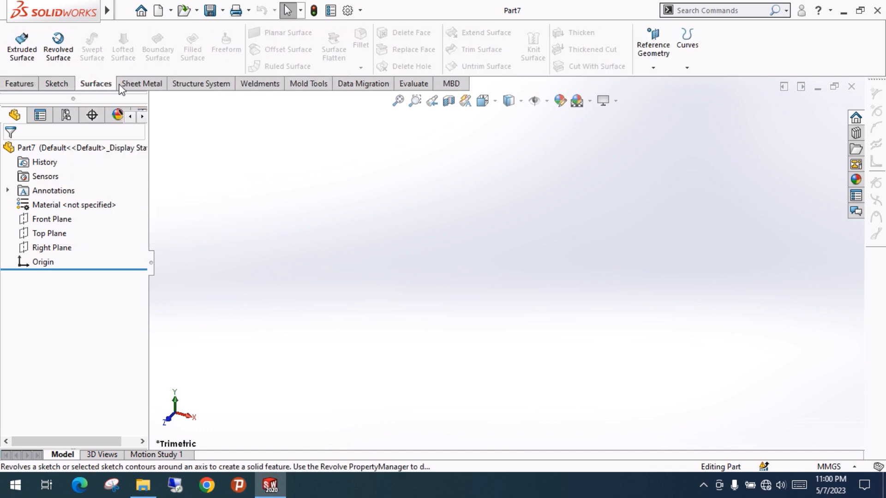
{"action": "left_click", "coordinate": [132, 87]}
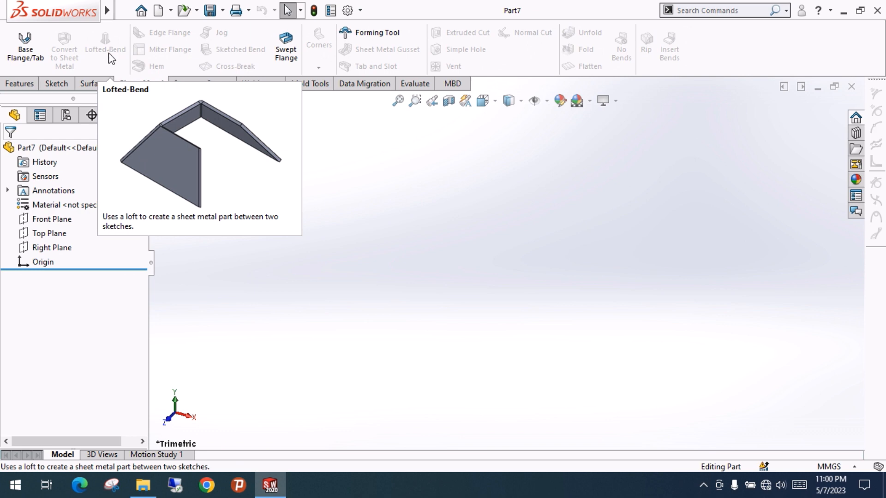
Start a sketch on the Front Plane and draw a center rectangle centred on the origin
{"action": "left_click", "coordinate": [56, 85]}
{"action": "left_click", "coordinate": [52, 220]}
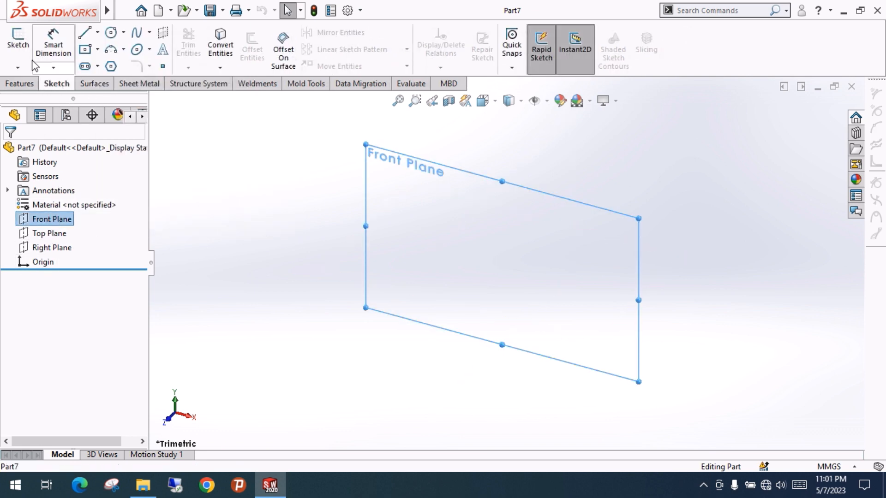
{"action": "left_click", "coordinate": [18, 39]}
{"action": "left_click", "coordinate": [86, 49]}
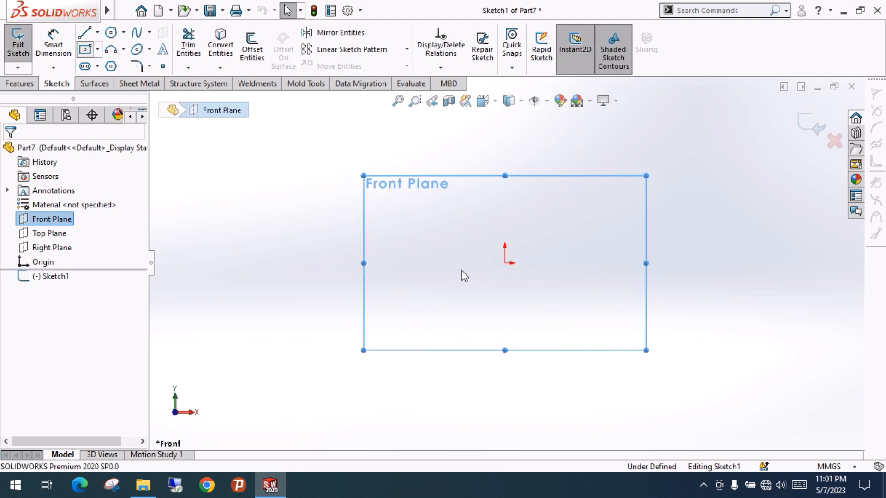
{"action": "left_click", "coordinate": [504, 263]}
{"action": "left_click", "coordinate": [667, 348]}
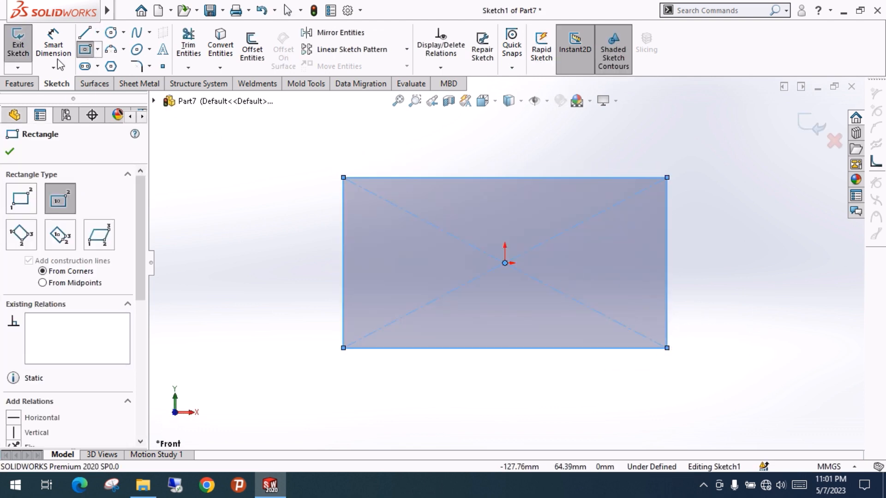
Draw a vertical centerline from the origin up past the rectangle's top edge
{"action": "left_click", "coordinate": [97, 33]}
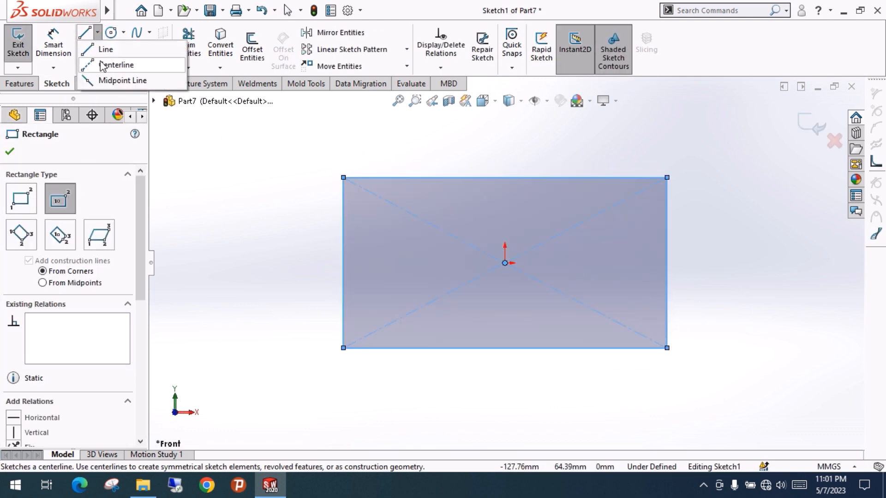
{"action": "left_click", "coordinate": [505, 263]}
{"action": "left_click", "coordinate": [505, 139]}
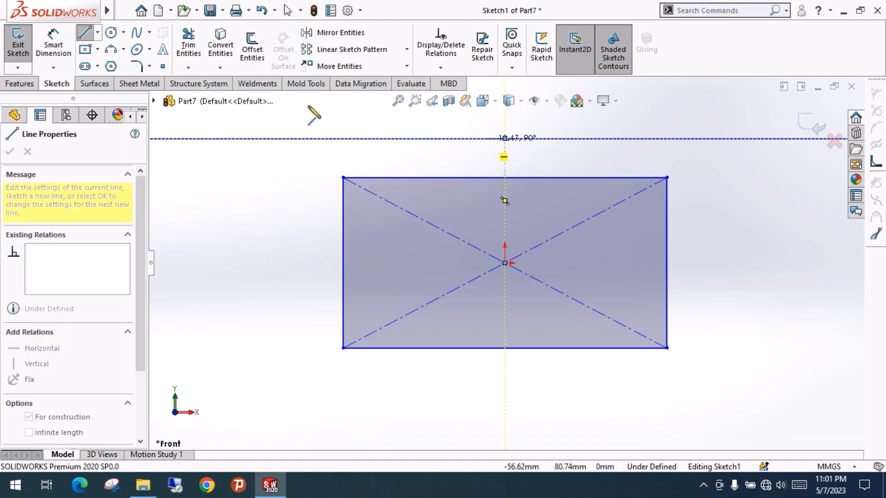
{"action": "key", "text": "Escape"}
Draw a short vertical centerline just left of the origin's centerline, crossing the rectangle's top edge
{"action": "left_click", "coordinate": [98, 32]}
{"action": "left_click", "coordinate": [98, 64]}
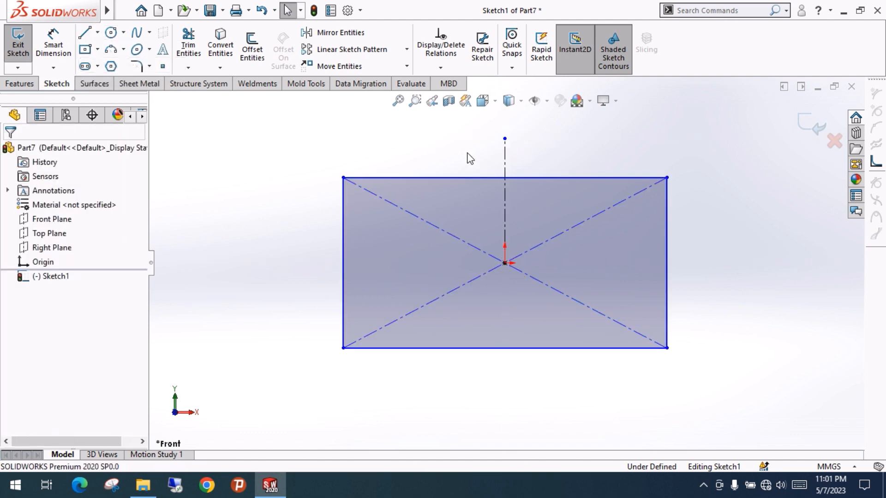
{"action": "left_click", "coordinate": [492, 202]}
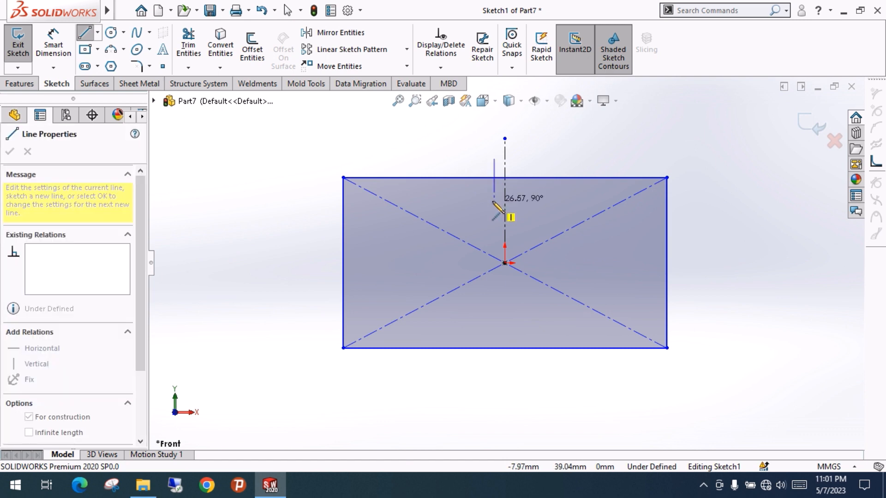
{"action": "left_click", "coordinate": [494, 158]}
{"action": "key", "text": "Escape"}
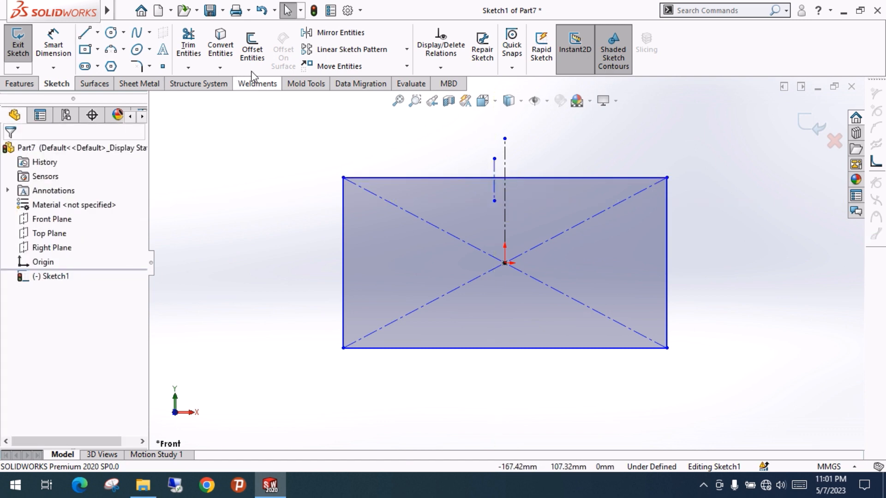
Mirror the short vertical centerline about the centerline through the origin
{"action": "left_click", "coordinate": [331, 33]}
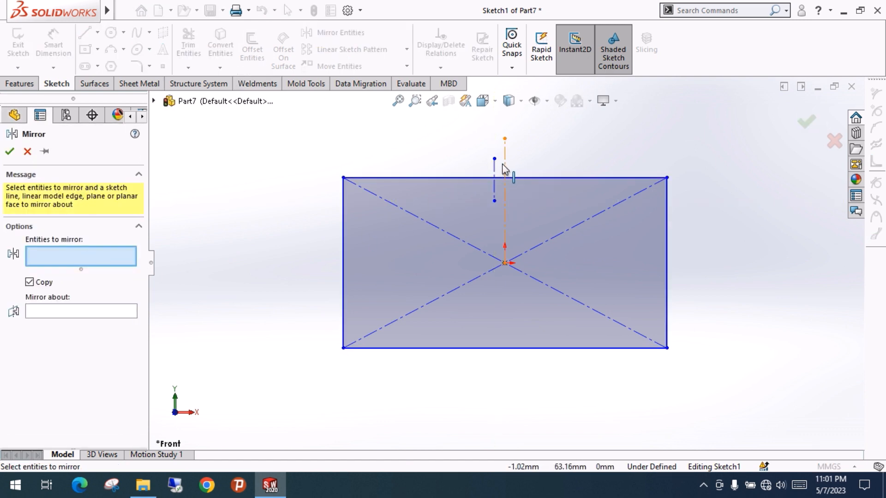
{"action": "left_click", "coordinate": [494, 181]}
{"action": "left_click", "coordinate": [89, 310]}
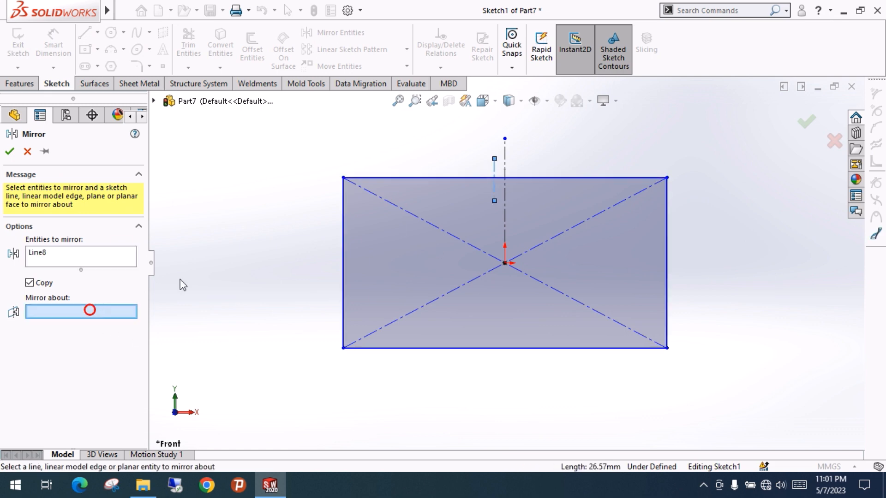
{"action": "left_click", "coordinate": [506, 167]}
{"action": "left_click", "coordinate": [9, 152]}
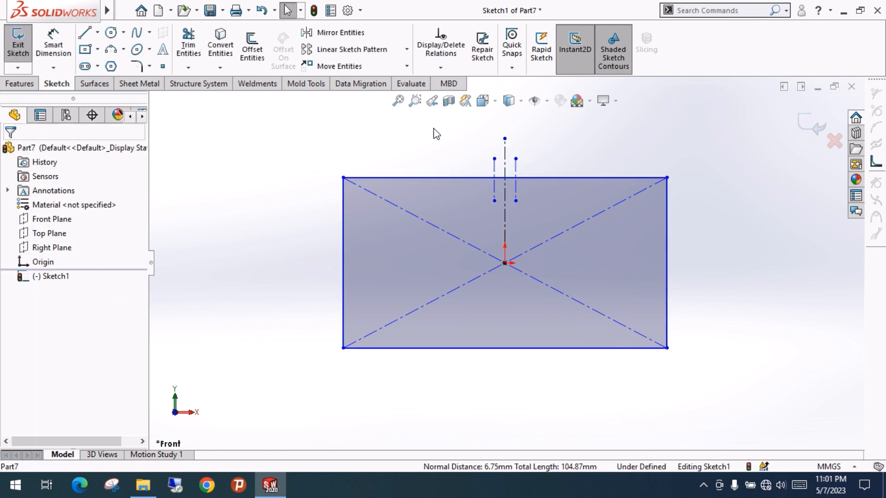
Trim the rectangle's top edge between the two short centerlines to open a gap, and exit the sketch
{"action": "left_click", "coordinate": [188, 46]}
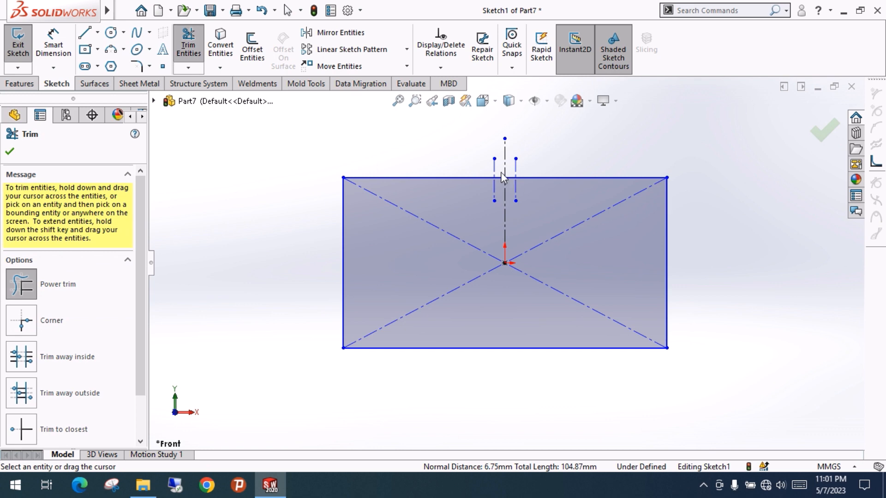
{"action": "mouse_move", "coordinate": [513, 167]}
{"action": "left_mouse_down"}
{"action": "mouse_move", "coordinate": [511, 193]}
{"action": "mouse_move", "coordinate": [500, 191]}
{"action": "left_mouse_up"}
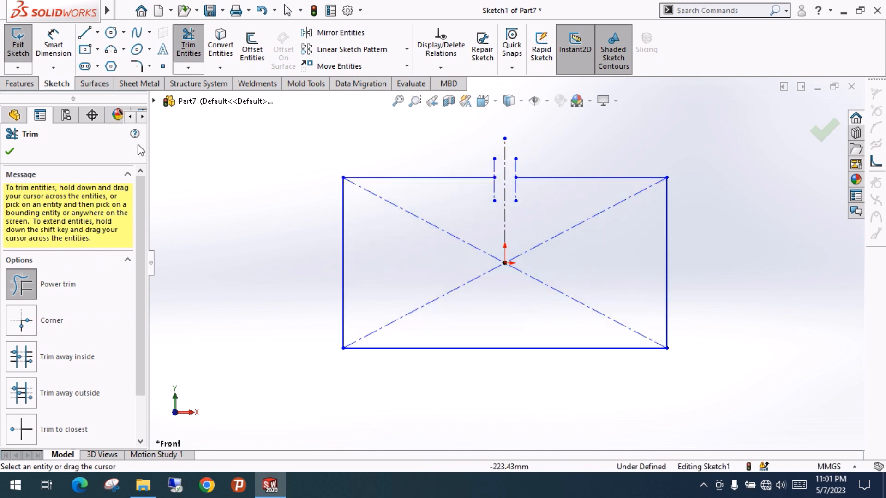
{"action": "left_click", "coordinate": [10, 151]}
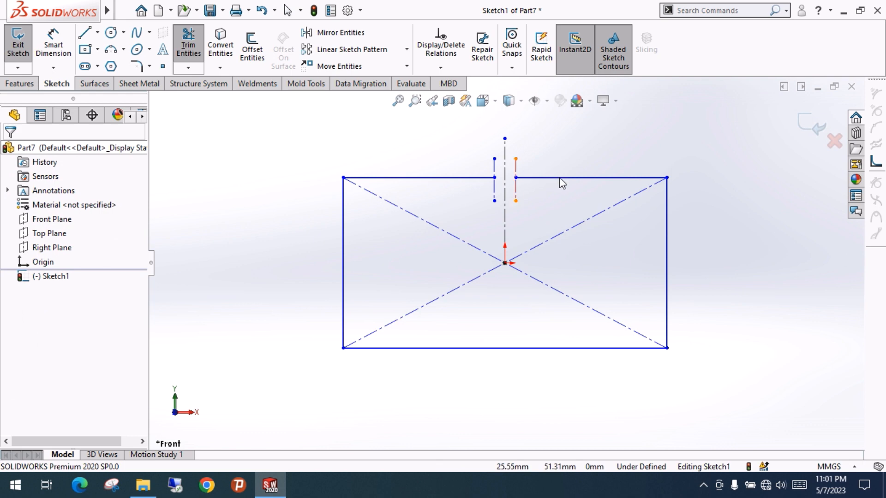
{"action": "left_click", "coordinate": [809, 134]}
Create a reference plane offset 150 mm from the Front Plane
{"action": "scroll", "coordinate": [535, 281], "scroll_direction": "up", "scroll_amount": 3}
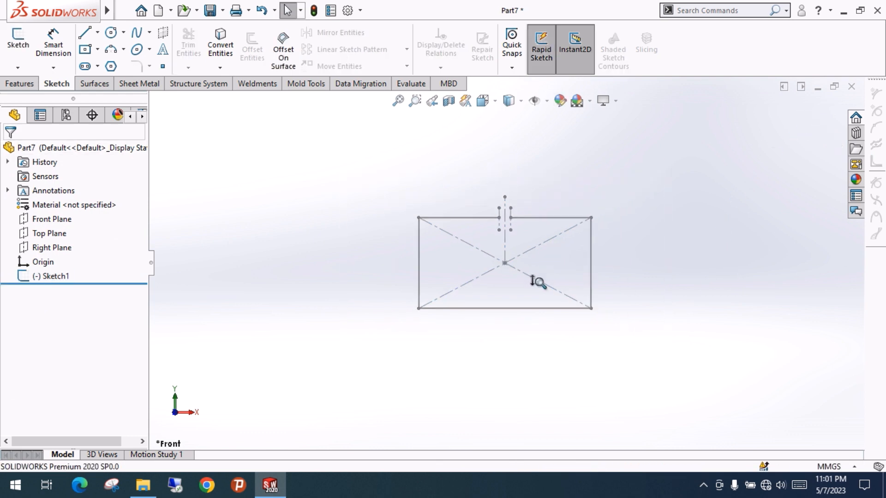
{"action": "scroll", "coordinate": [549, 253], "scroll_direction": "down", "scroll_amount": 2}
{"action": "mouse_move", "coordinate": [560, 240]}
{"action": "middle_mouse_down"}
{"action": "mouse_move", "coordinate": [514, 318]}
{"action": "mouse_move", "coordinate": [520, 337]}
{"action": "middle_mouse_up"}
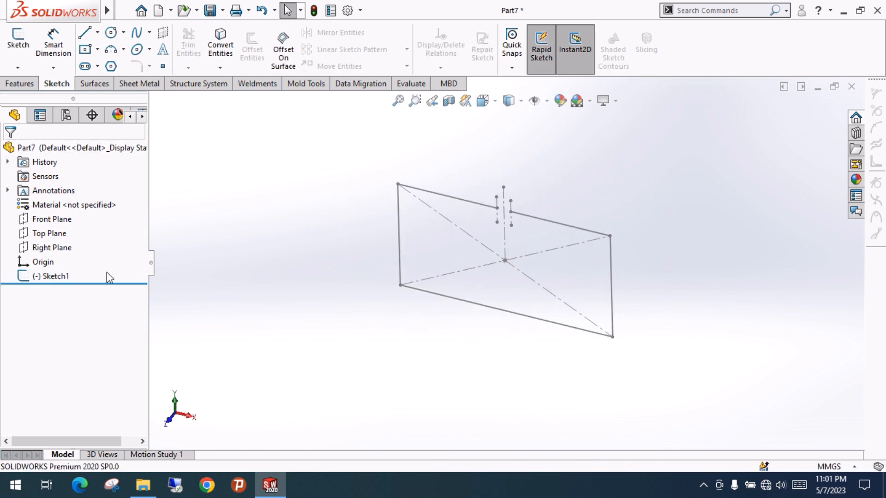
{"action": "left_click", "coordinate": [15, 84]}
{"action": "left_click", "coordinate": [518, 48]}
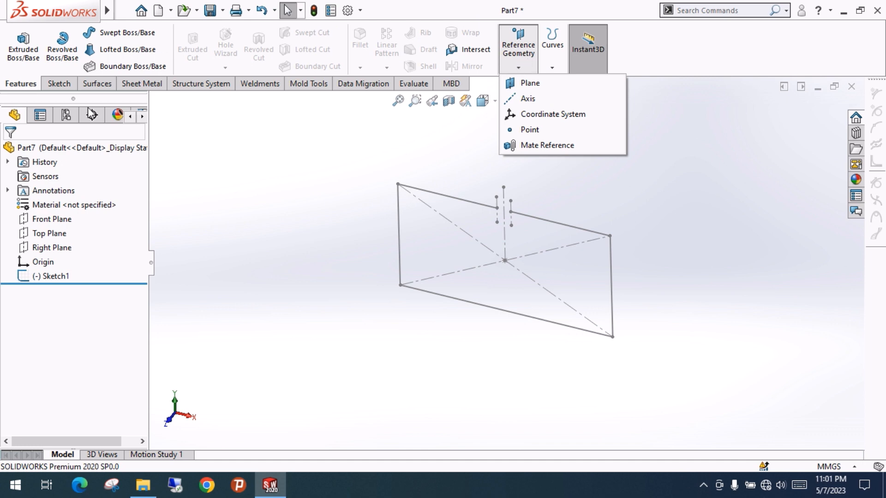
{"action": "left_click", "coordinate": [506, 46]}
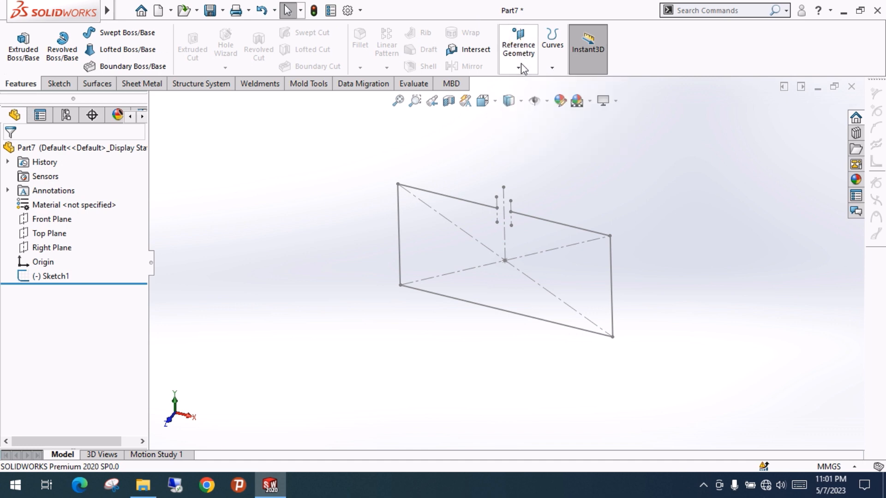
{"action": "left_click", "coordinate": [519, 68]}
{"action": "left_click", "coordinate": [528, 84]}
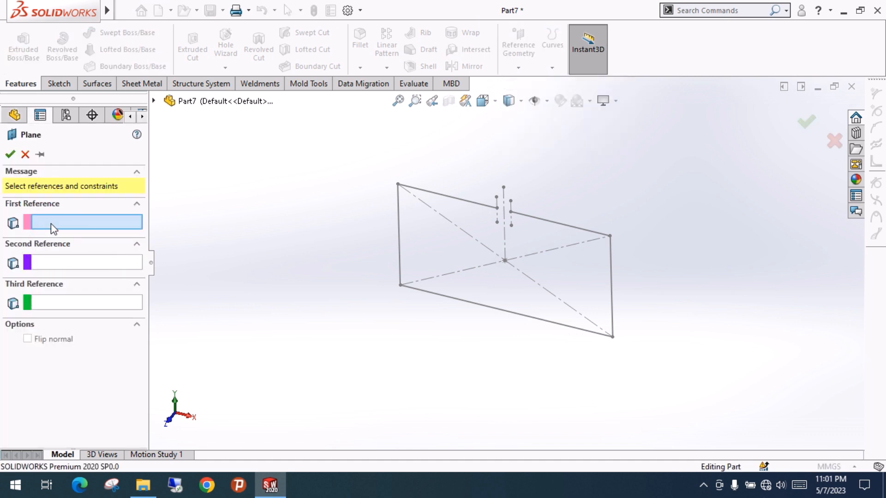
{"action": "left_click", "coordinate": [155, 101]}
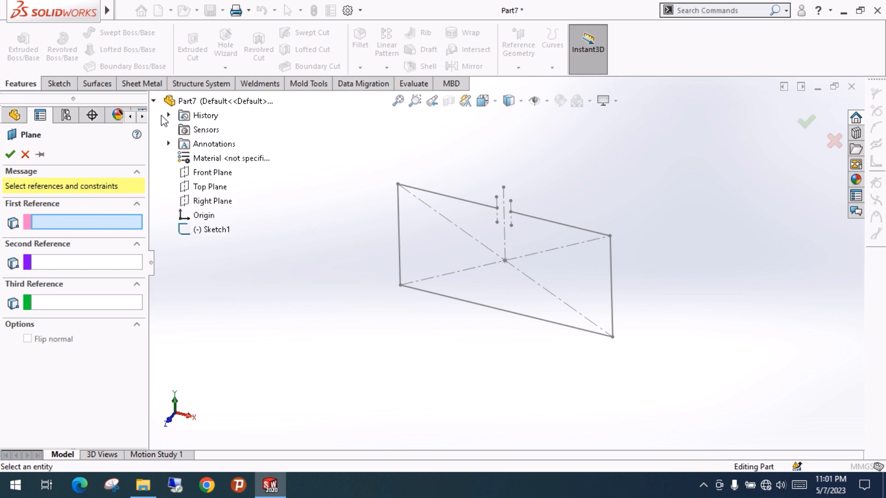
{"action": "left_click", "coordinate": [207, 174]}
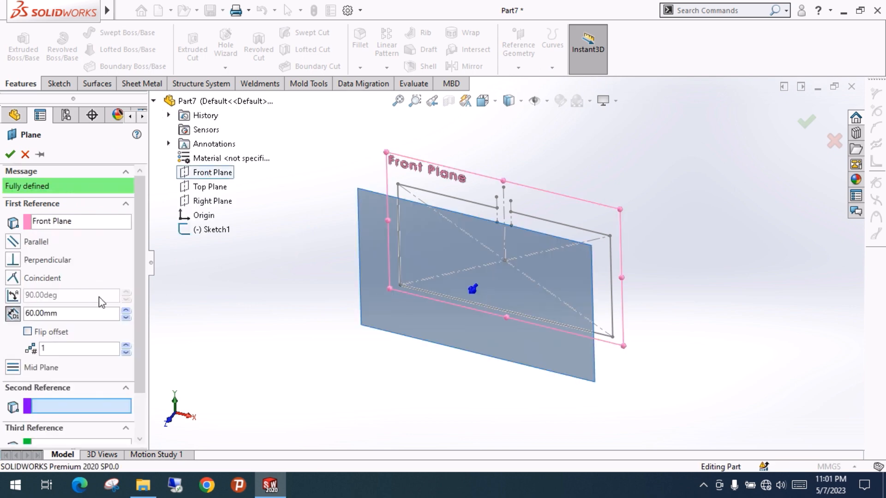
{"action": "double_click", "coordinate": [76, 312]}
{"action": "type", "text": "1"}
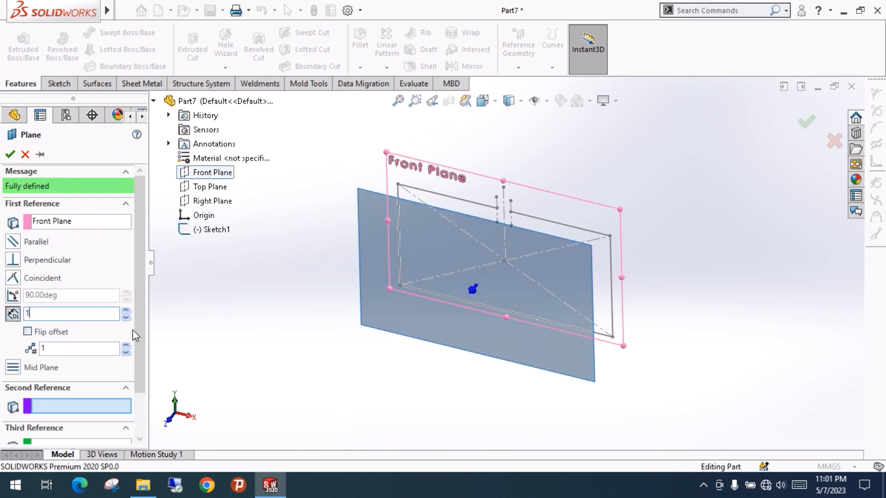
{"action": "type", "text": "50"}
{"action": "key", "text": "Return"}
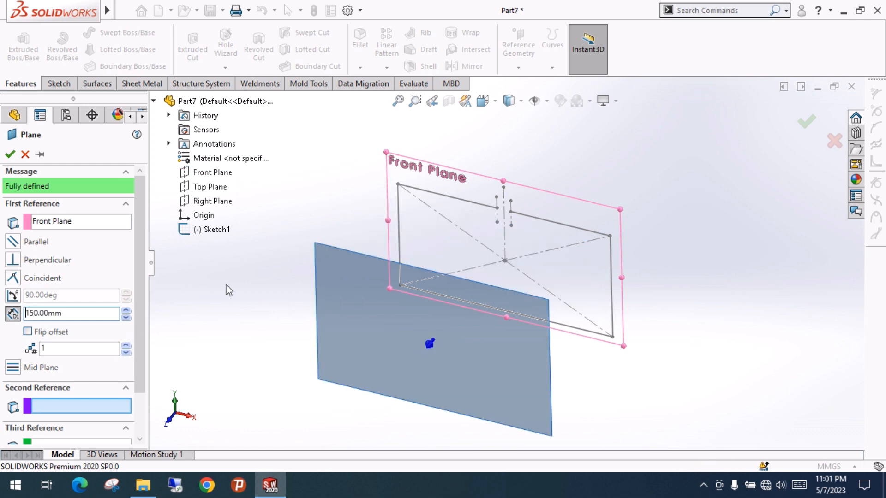
{"action": "left_click", "coordinate": [9, 154]}
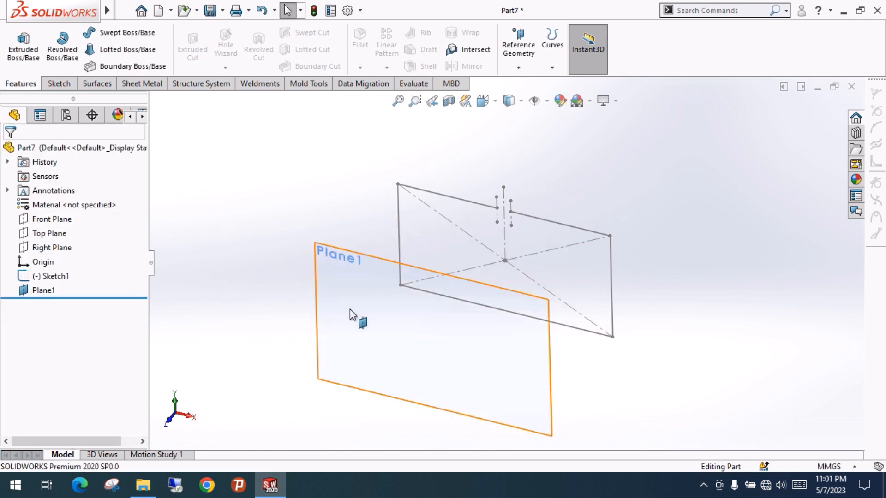
Start a sketch on the new offset plane and draw a circle centred on the origin, smaller than the rectangle
{"action": "left_click", "coordinate": [44, 289]}
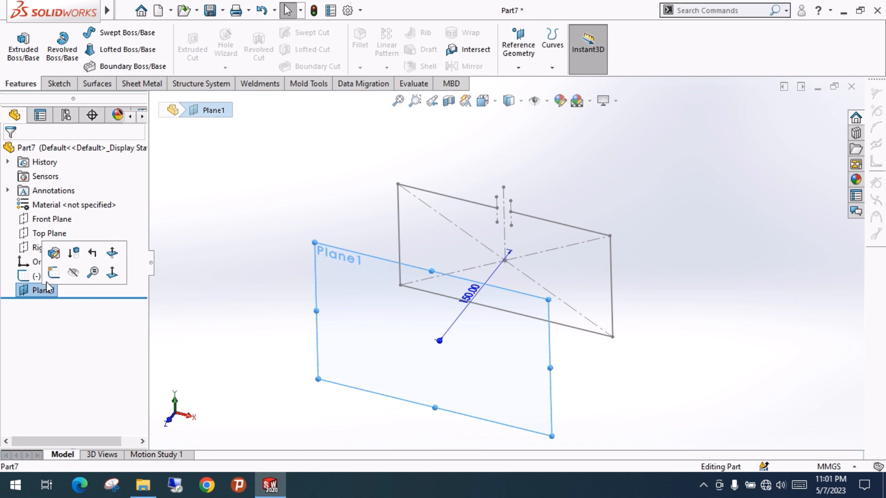
{"action": "left_click", "coordinate": [59, 84]}
{"action": "left_click", "coordinate": [18, 42]}
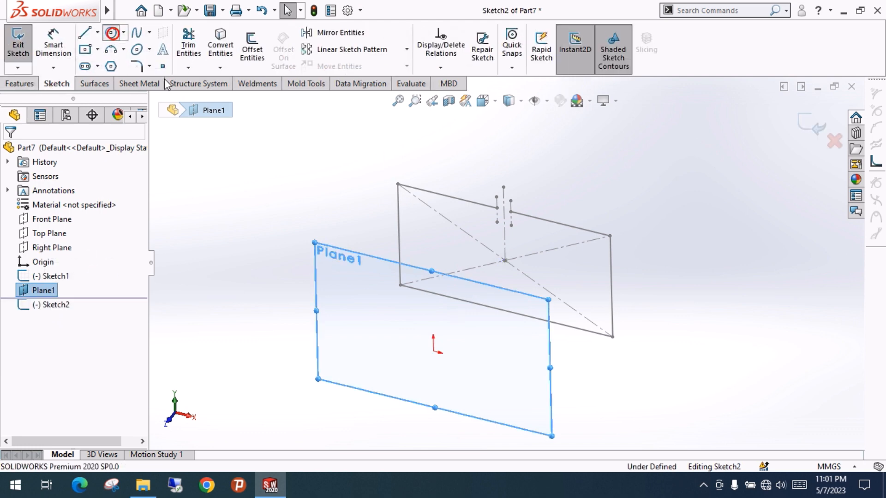
{"action": "left_click", "coordinate": [112, 33]}
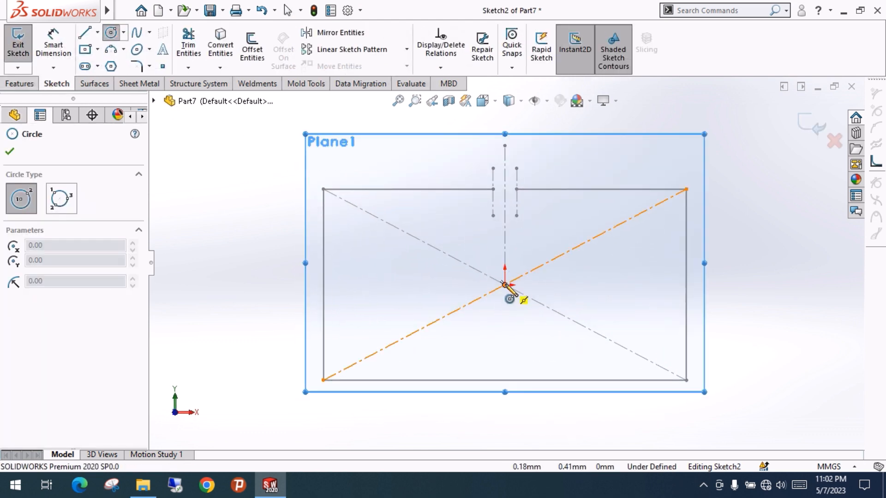
{"action": "left_click", "coordinate": [505, 285]}
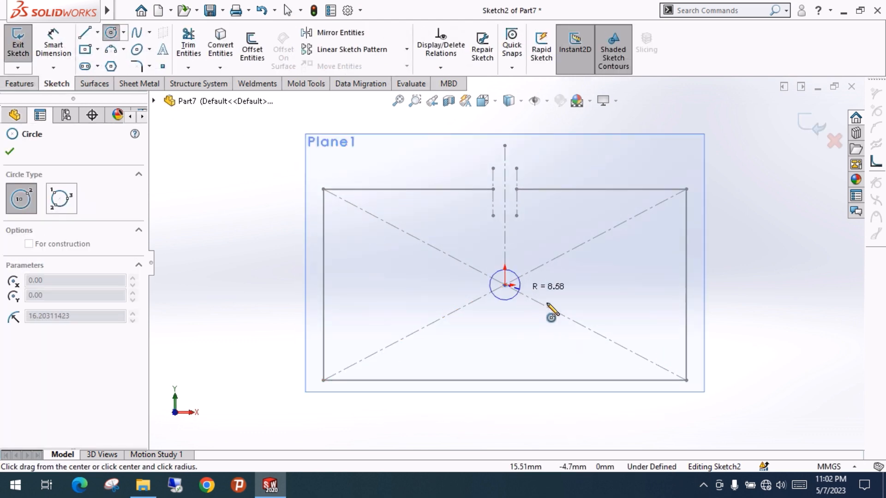
{"action": "left_click", "coordinate": [573, 319]}
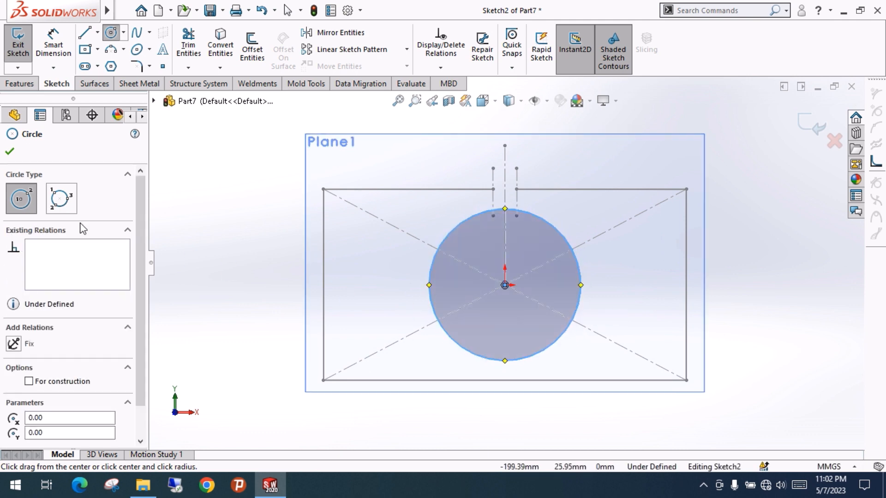
{"action": "left_click", "coordinate": [8, 153]}
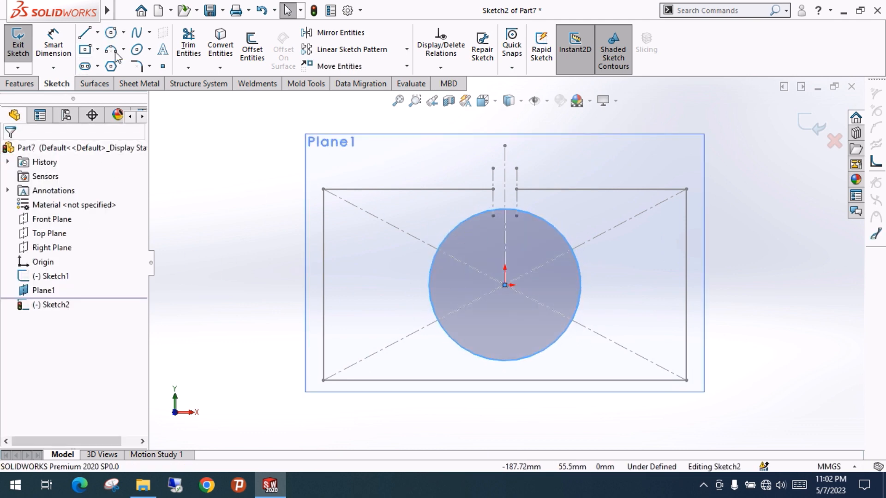
Convert the first sketch's two short gap centerlines into the circle sketch
{"action": "left_click", "coordinate": [493, 201]}
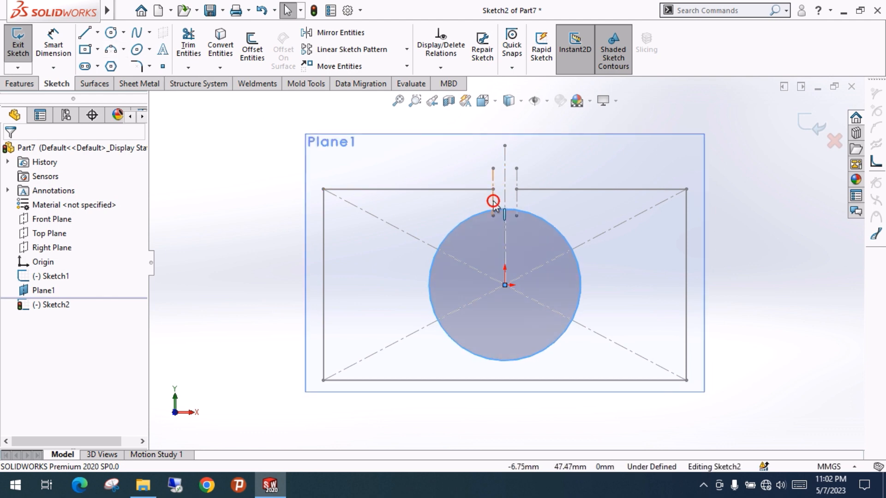
{"action": "left_click", "coordinate": [221, 45]}
{"action": "left_click", "coordinate": [518, 198]}
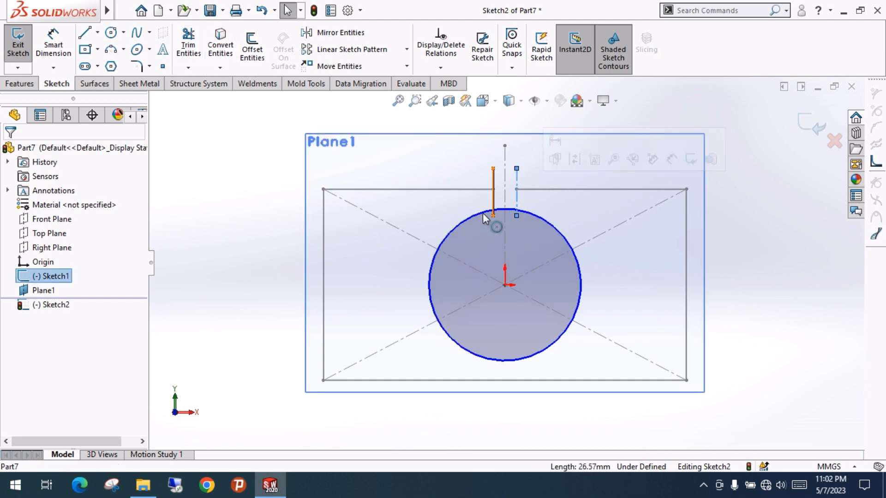
{"action": "left_click", "coordinate": [219, 45]}
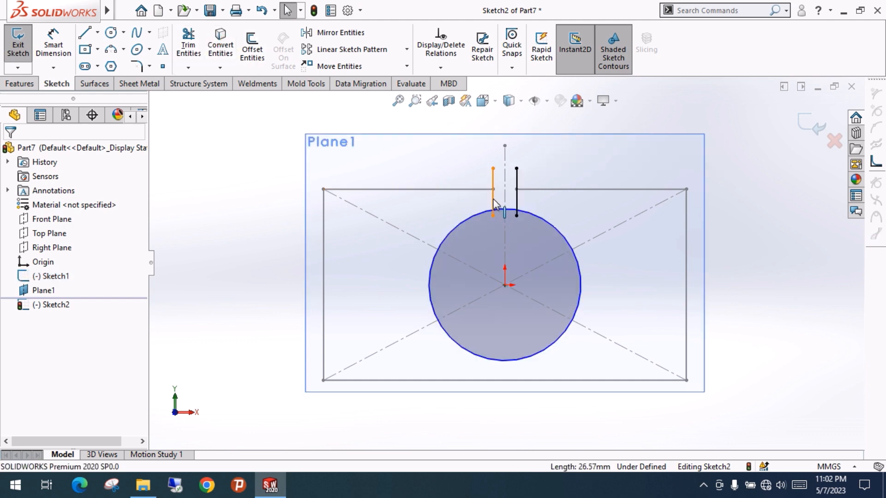
Change the two converted vertical lines to construction geometry
{"action": "left_click", "coordinate": [493, 203]}
{"action": "left_click", "coordinate": [516, 201], "text": "ctrl"}
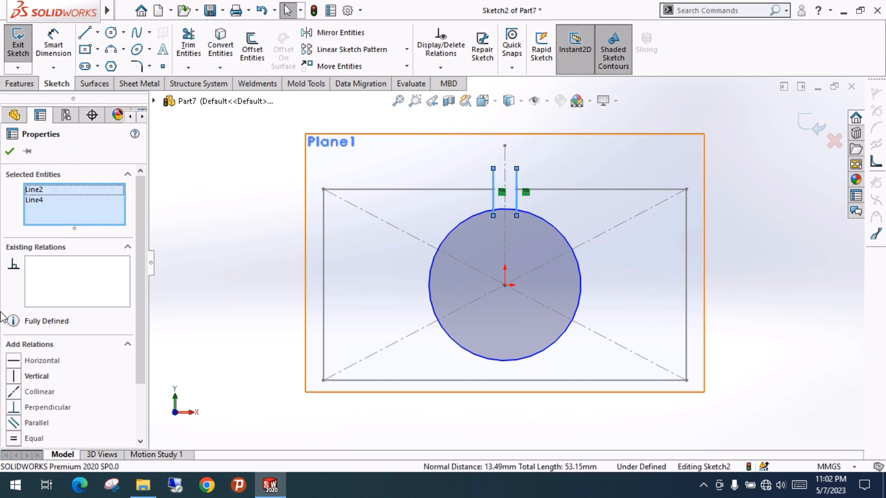
{"action": "scroll", "coordinate": [141, 401], "scroll_direction": "down", "scroll_amount": 3}
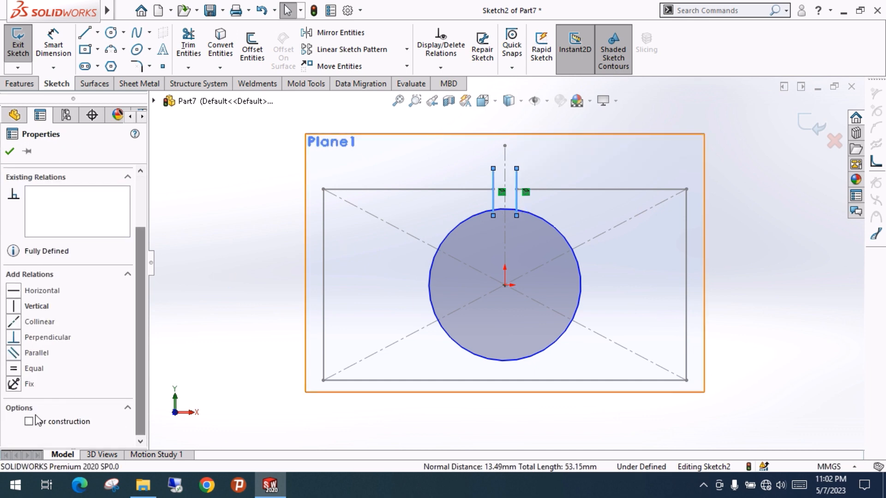
{"action": "left_click", "coordinate": [34, 422]}
{"action": "left_click", "coordinate": [11, 151]}
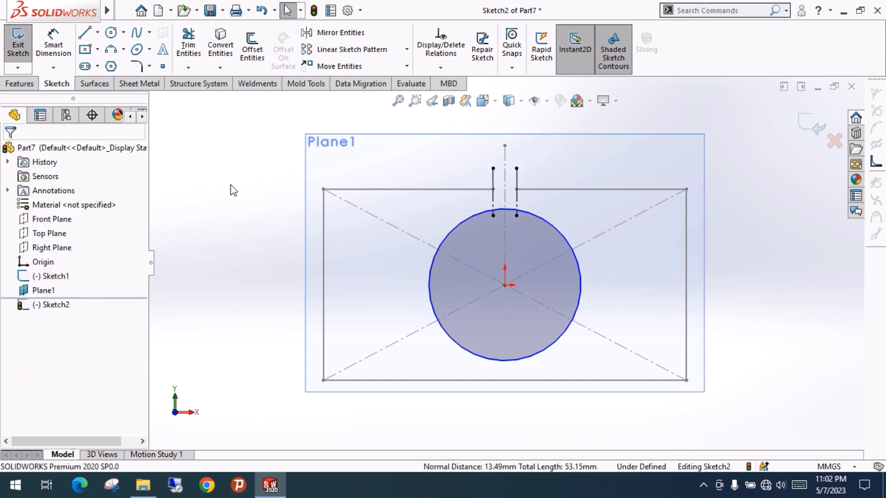
Trim the circle's upper arc between the two construction lines and exit the sketch
{"action": "left_click", "coordinate": [188, 46]}
{"action": "left_click_drag", "start_coordinate": [503, 233], "coordinate": [507, 206]}
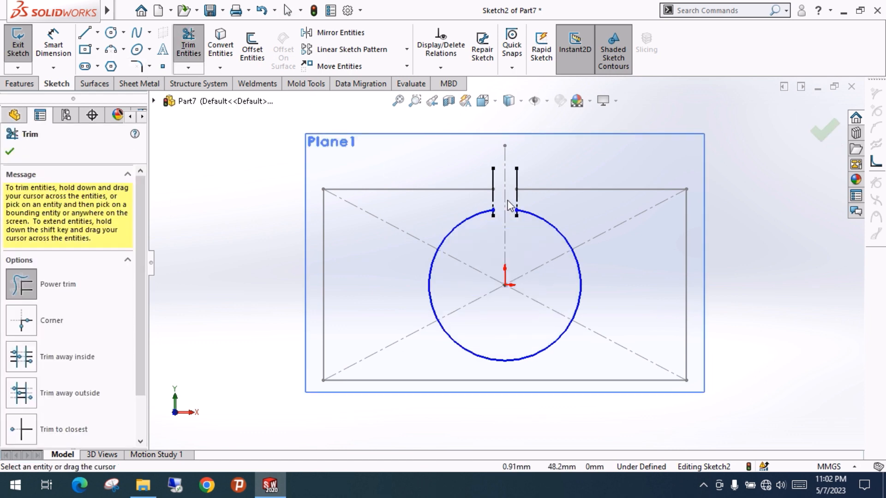
{"action": "left_click", "coordinate": [6, 153]}
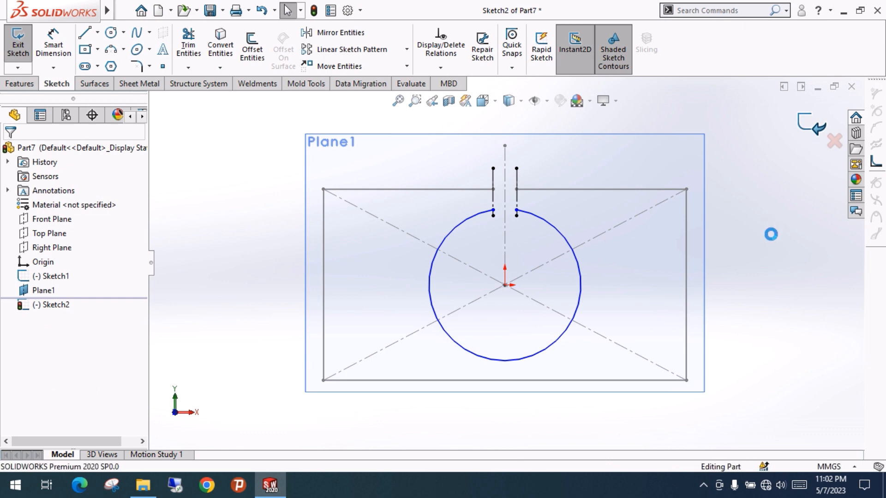
Edit the rectangle sketch, fillet its four corners with a 10 mm radius, and exit the sketch
{"action": "mouse_move", "coordinate": [637, 269]}
{"action": "middle_mouse_down"}
{"action": "mouse_move", "coordinate": [528, 314]}
{"action": "mouse_move", "coordinate": [524, 352]}
{"action": "middle_mouse_up"}
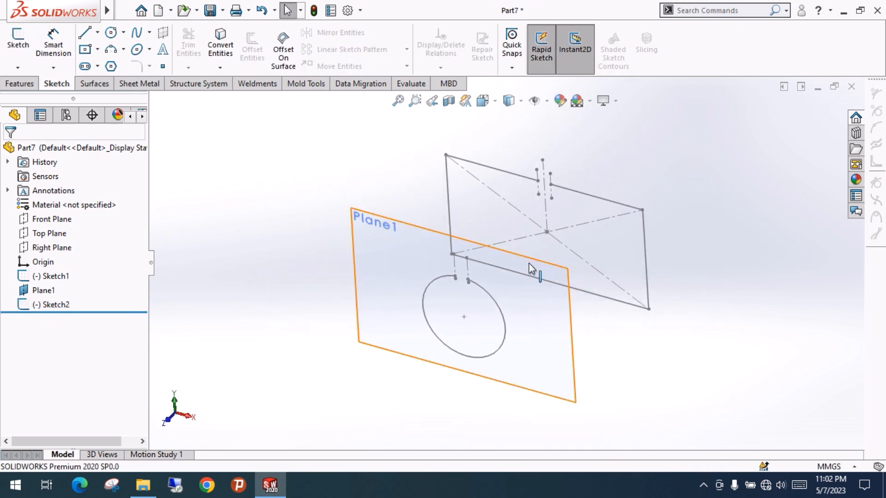
{"action": "left_click", "coordinate": [52, 276]}
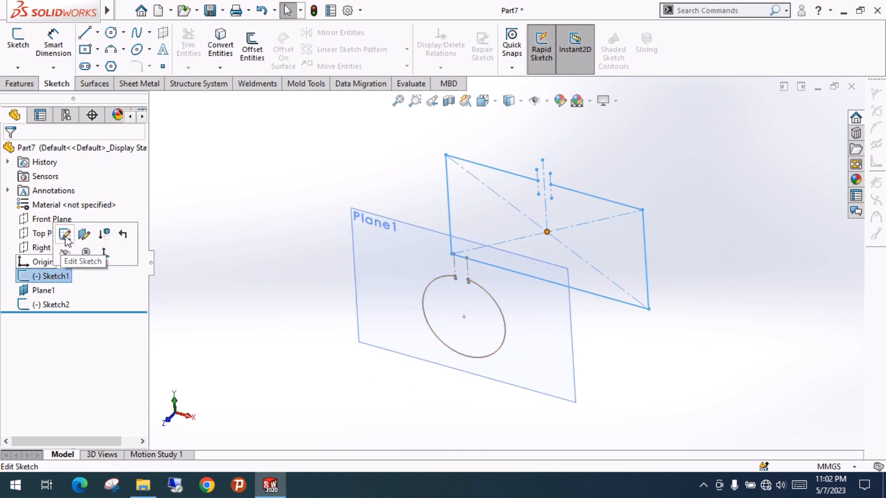
{"action": "left_click", "coordinate": [65, 235]}
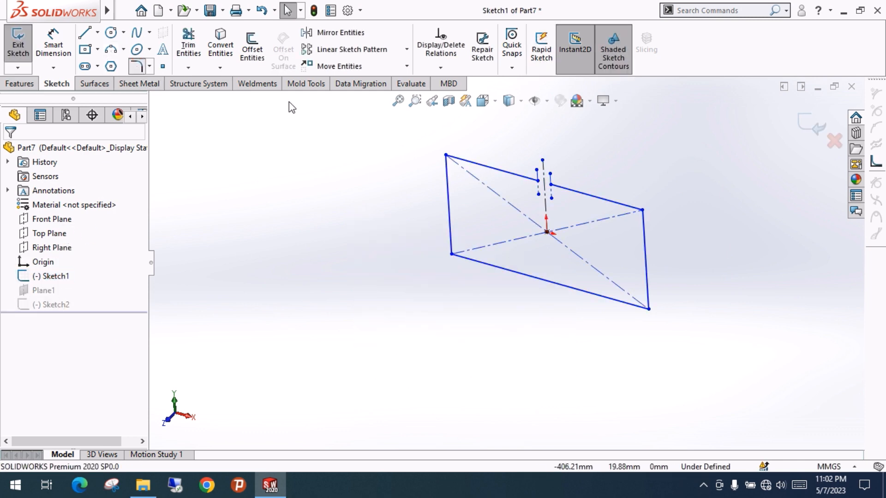
{"action": "left_click", "coordinate": [446, 155]}
{"action": "left_click", "coordinate": [452, 253]}
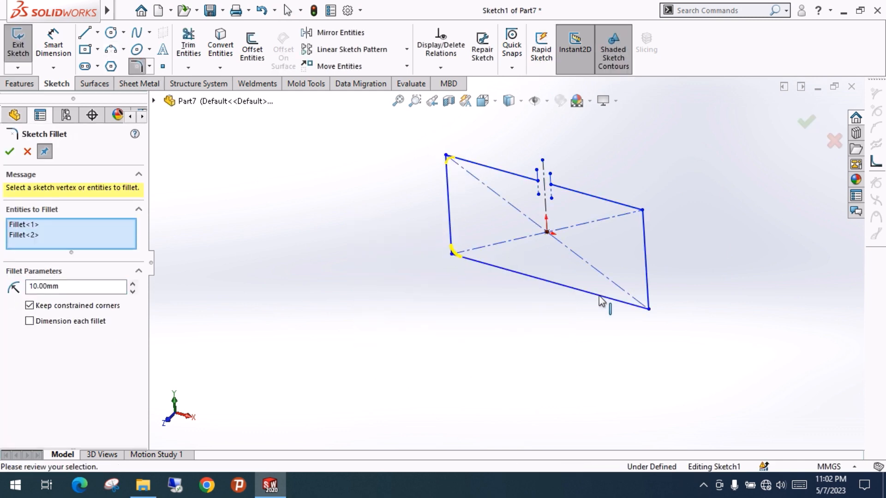
{"action": "left_click", "coordinate": [646, 306]}
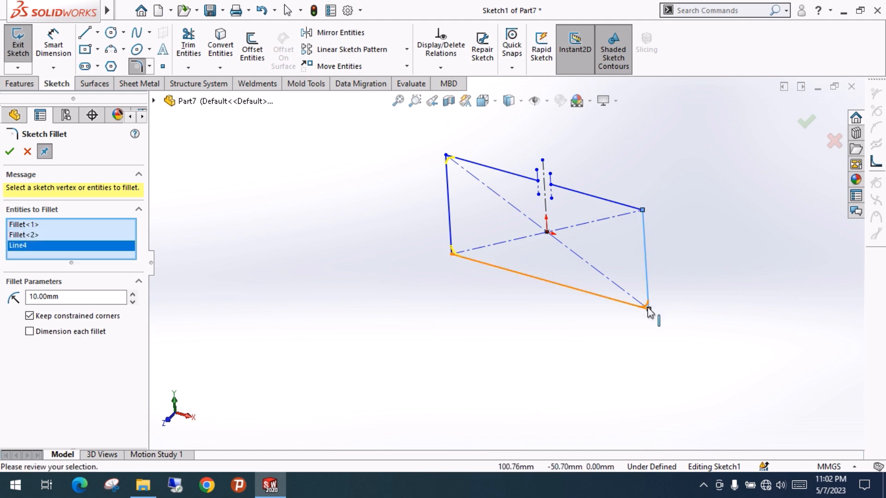
{"action": "left_click", "coordinate": [644, 222]}
{"action": "left_click", "coordinate": [11, 151]}
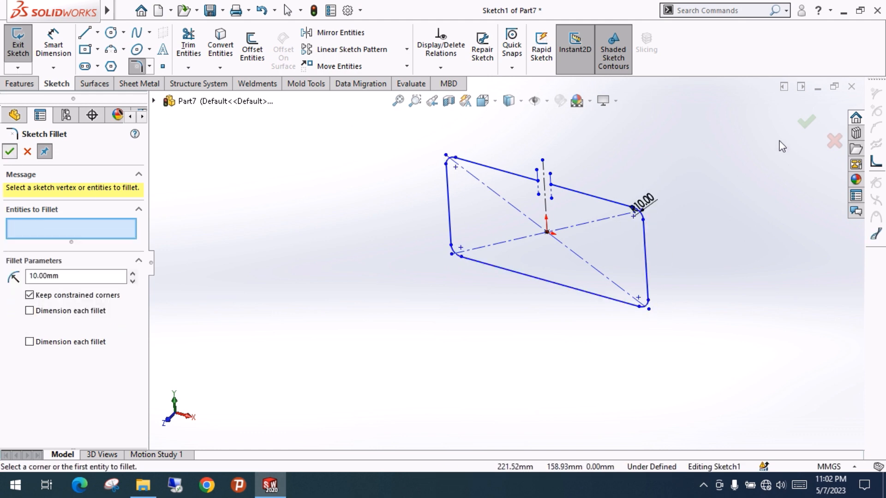
{"action": "left_click", "coordinate": [807, 121]}
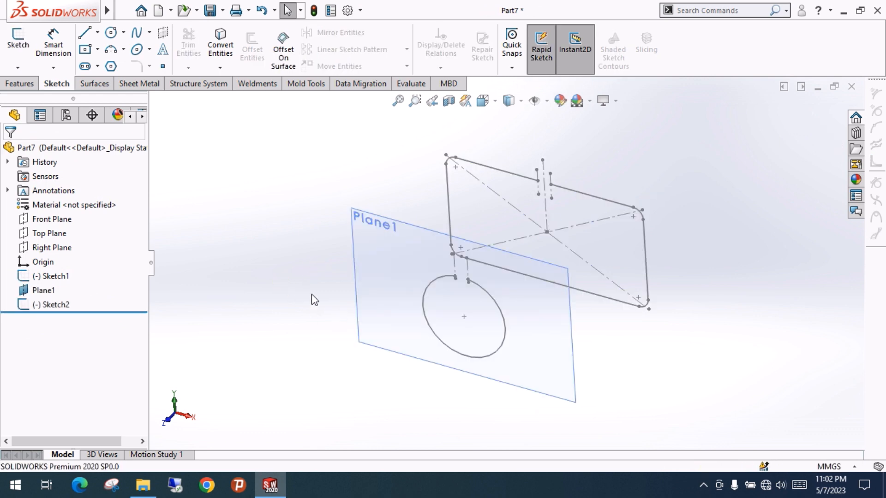
Start a Lofted-Bend with the Bent method, using the open rectangle and the open circle as profiles
{"action": "mouse_move", "coordinate": [491, 310]}
{"action": "middle_mouse_down"}
{"action": "mouse_move", "coordinate": [524, 267]}
{"action": "mouse_move", "coordinate": [484, 292]}
{"action": "mouse_move", "coordinate": [475, 289]}
{"action": "middle_mouse_up"}
{"action": "left_click", "coordinate": [139, 85]}
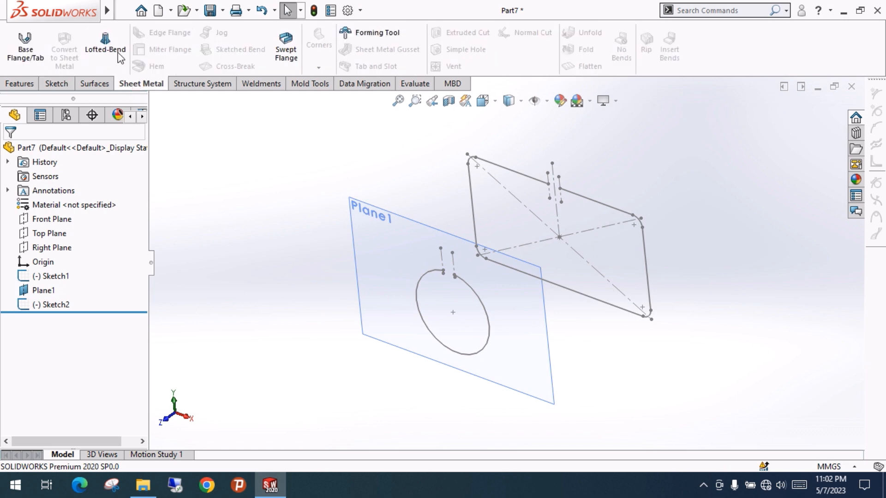
{"action": "left_click", "coordinate": [113, 54]}
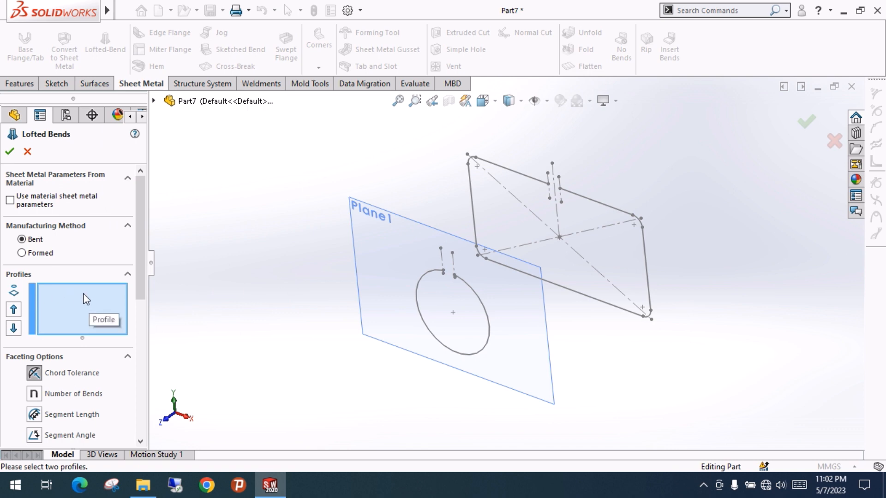
{"action": "left_click", "coordinate": [595, 206]}
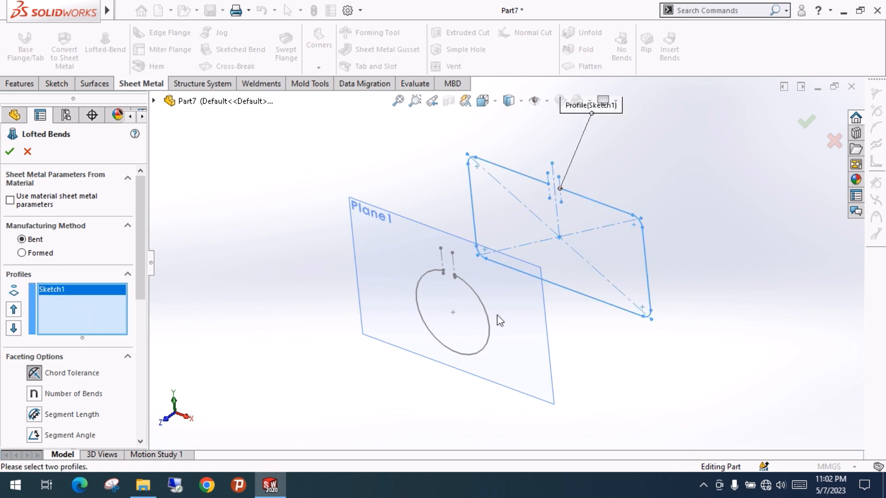
{"action": "left_click", "coordinate": [474, 290]}
Examine the lofted bend preview around the gap and the circular end
{"action": "mouse_move", "coordinate": [601, 283]}
{"action": "middle_mouse_down"}
{"action": "mouse_move", "coordinate": [621, 257]}
{"action": "mouse_move", "coordinate": [609, 253]}
{"action": "mouse_move", "coordinate": [595, 270]}
{"action": "middle_mouse_up"}
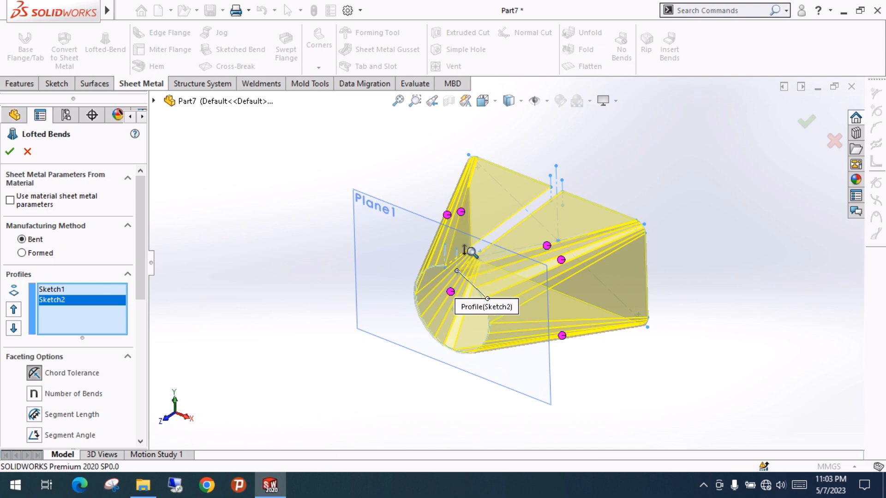
{"action": "scroll", "coordinate": [466, 250], "scroll_direction": "down", "scroll_amount": 2}
{"action": "scroll", "coordinate": [466, 226], "scroll_direction": "down", "scroll_amount": 6}
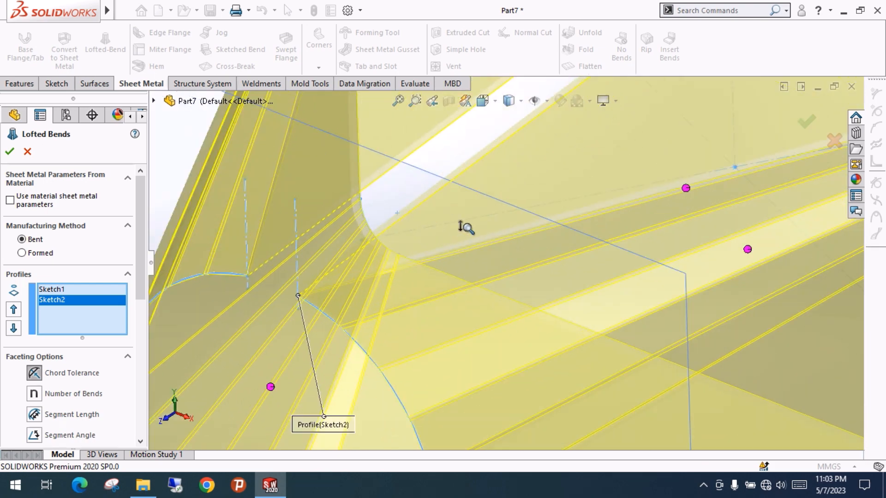
{"action": "scroll", "coordinate": [474, 217], "scroll_direction": "up", "scroll_amount": 5}
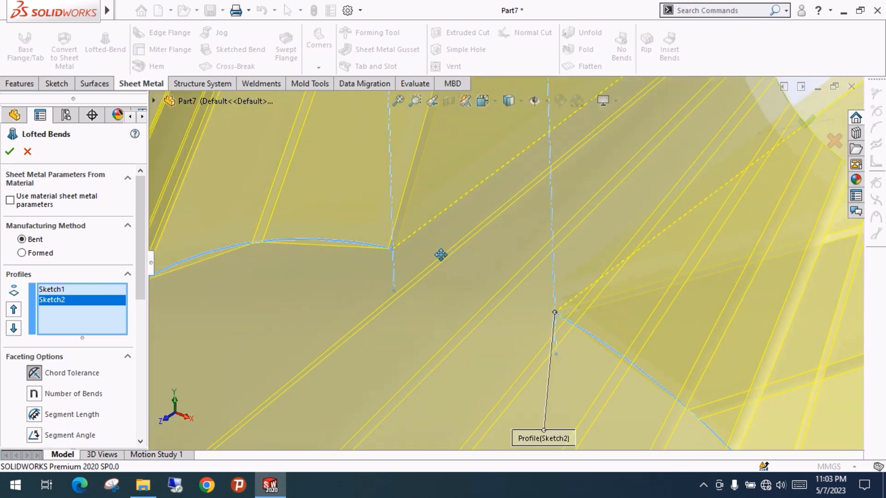
{"action": "scroll", "coordinate": [462, 323], "scroll_direction": "up", "scroll_amount": 7}
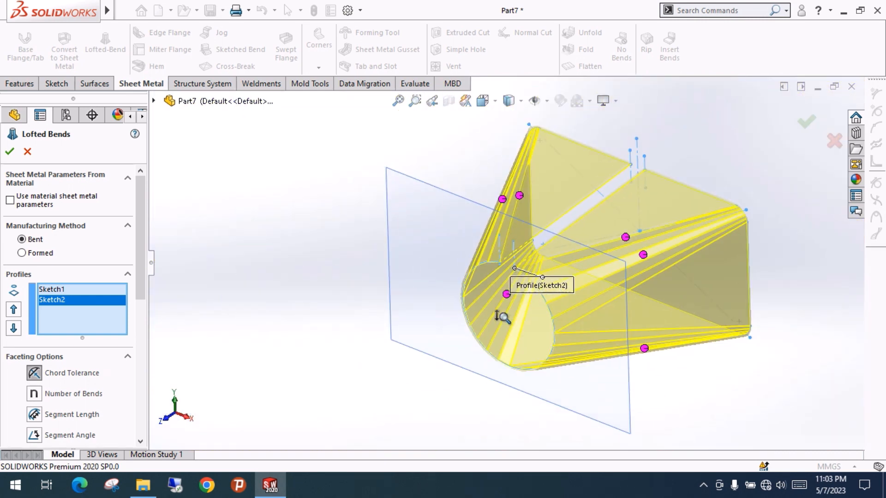
{"action": "scroll", "coordinate": [596, 230], "scroll_direction": "up", "scroll_amount": 1}
{"action": "scroll", "coordinate": [600, 230], "scroll_direction": "down", "scroll_amount": 2}
{"action": "middle_click_drag", "start_coordinate": [667, 243], "coordinate": [621, 261], "text": "ctrl"}
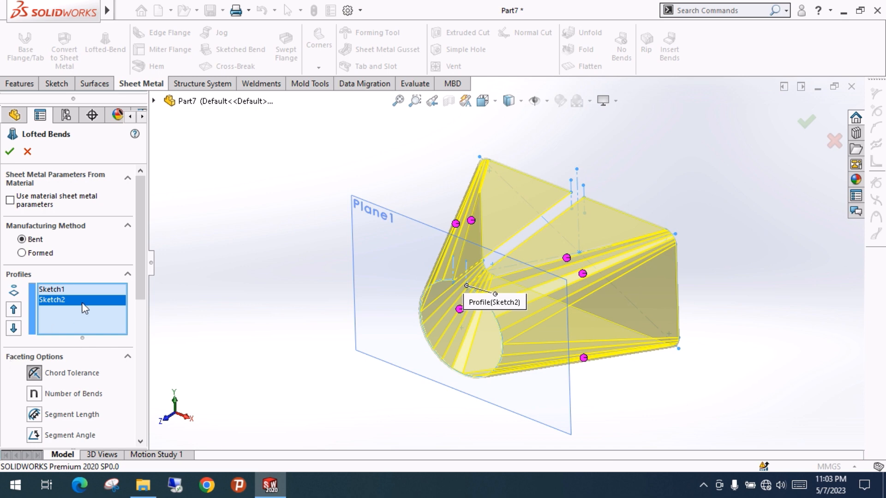
Try chord tolerance facet values of 1 mm and 2 mm on the lofted bend
{"action": "left_click_drag", "start_coordinate": [140, 278], "coordinate": [147, 306]}
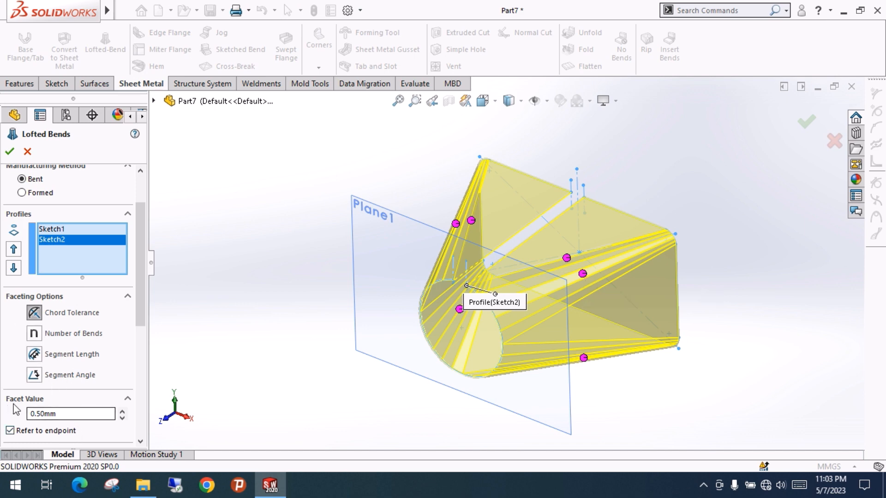
{"action": "scroll", "coordinate": [141, 330], "scroll_direction": "down", "scroll_amount": 3}
{"action": "left_click", "coordinate": [28, 349]}
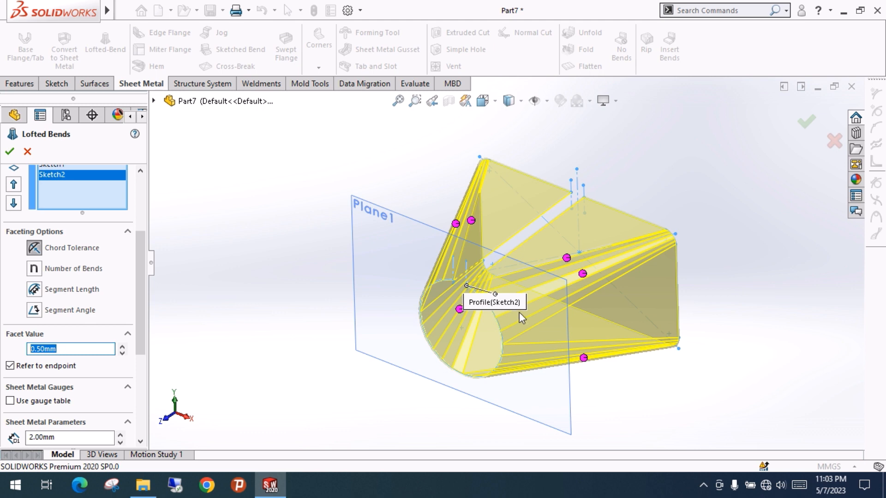
{"action": "scroll", "coordinate": [527, 257], "scroll_direction": "down", "scroll_amount": 3}
{"action": "scroll", "coordinate": [527, 258], "scroll_direction": "down", "scroll_amount": 1}
{"action": "middle_click_drag", "start_coordinate": [509, 359], "coordinate": [515, 271], "text": "ctrl"}
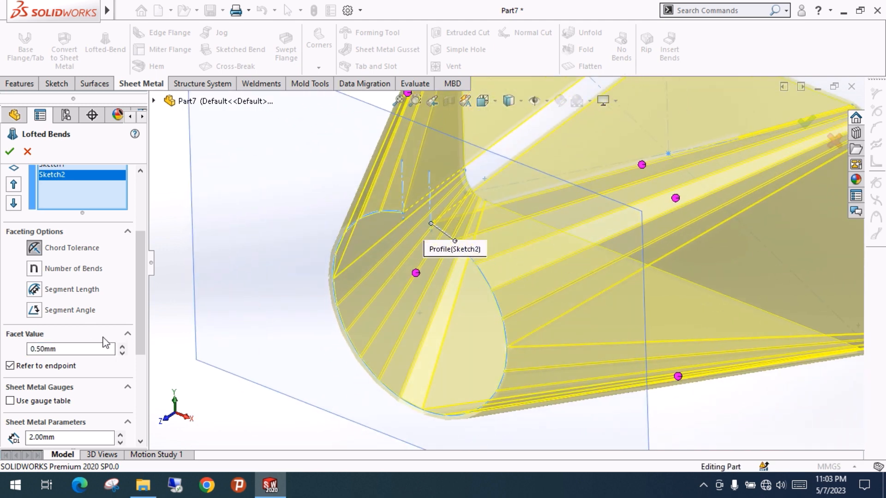
{"action": "left_click", "coordinate": [86, 347]}
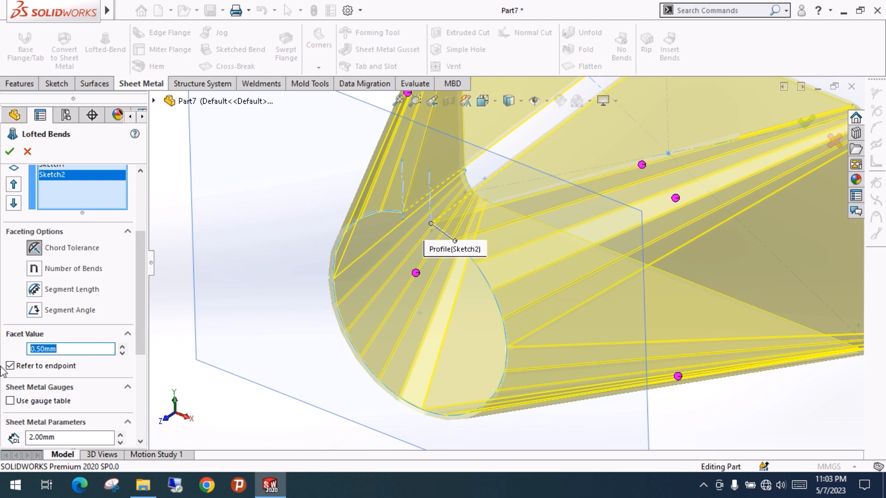
{"action": "type", "text": "1"}
{"action": "key", "text": "Return"}
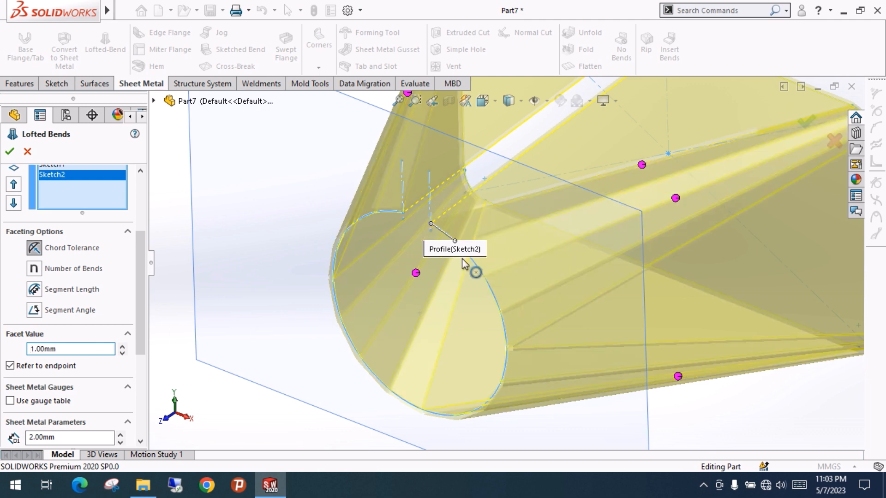
{"action": "left_click", "coordinate": [79, 349]}
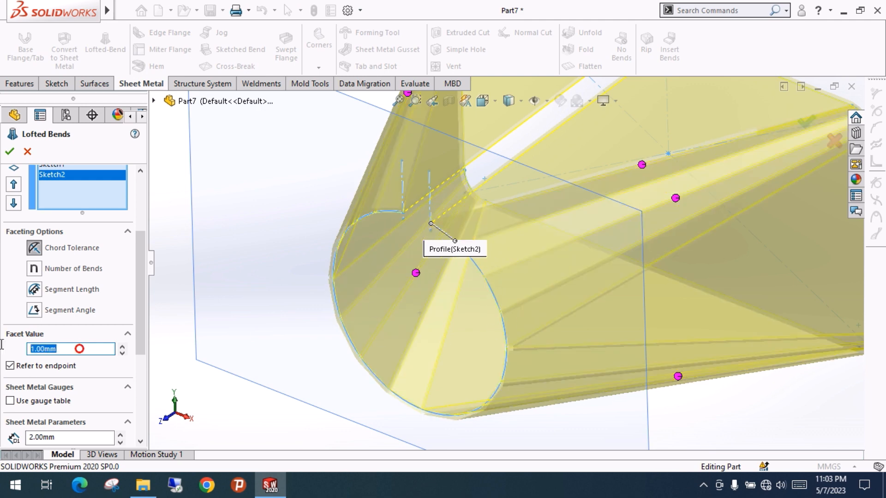
{"action": "type", "text": "2"}
{"action": "key", "text": "Return"}
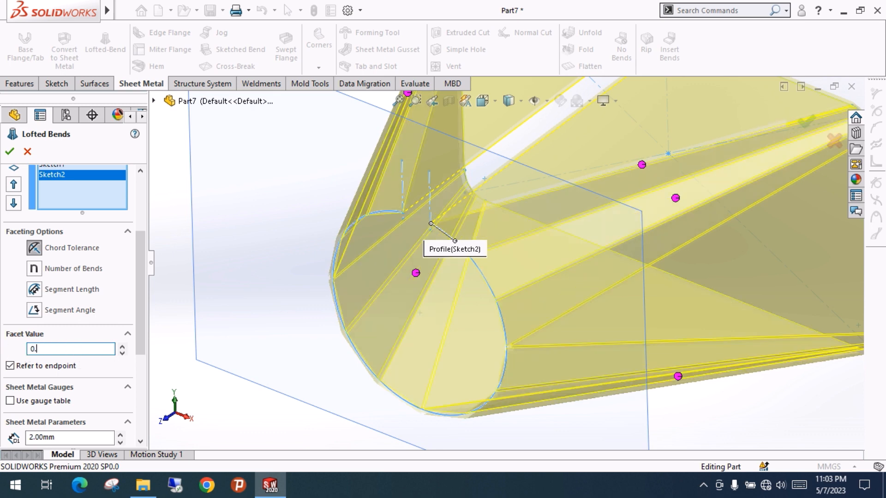
Set the facet value to 0.05 mm and inspect the finer faceting at the circular end
{"action": "scroll", "coordinate": [396, 288], "scroll_direction": "up", "scroll_amount": 3}
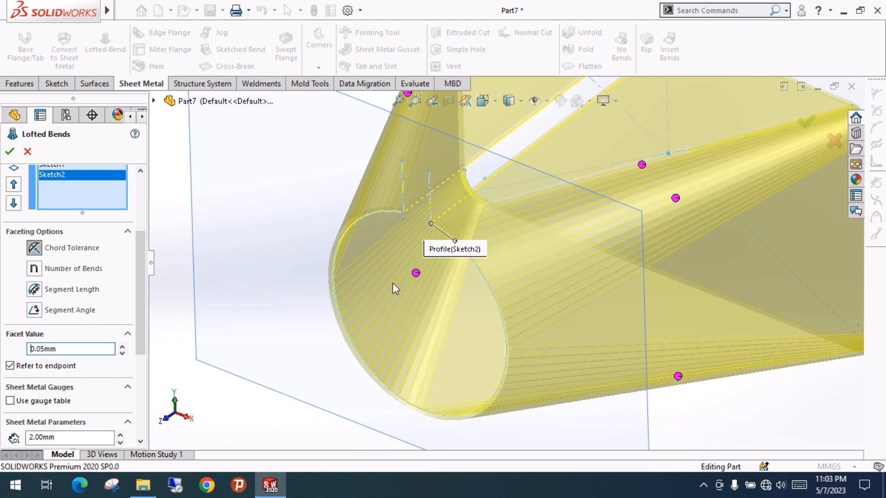
{"action": "scroll", "coordinate": [511, 289], "scroll_direction": "up", "scroll_amount": 4}
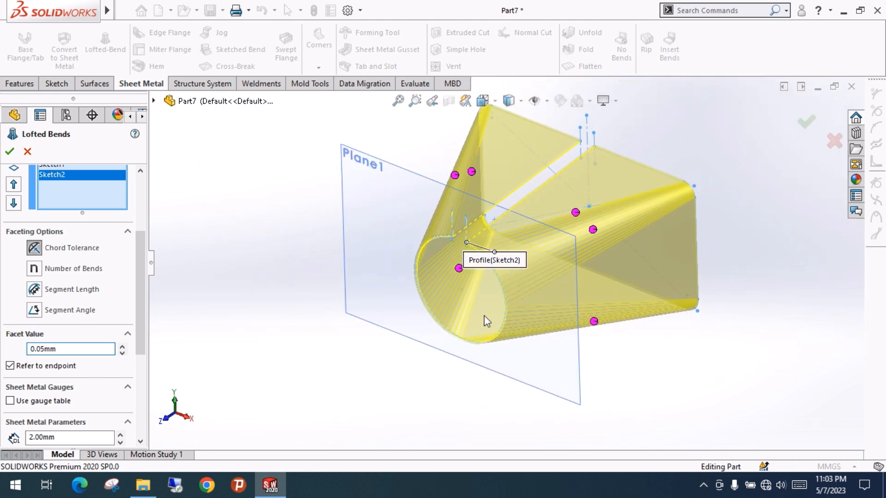
{"action": "scroll", "coordinate": [507, 261], "scroll_direction": "down", "scroll_amount": 6}
{"action": "middle_click_drag", "start_coordinate": [498, 290], "coordinate": [557, 231], "text": "ctrl"}
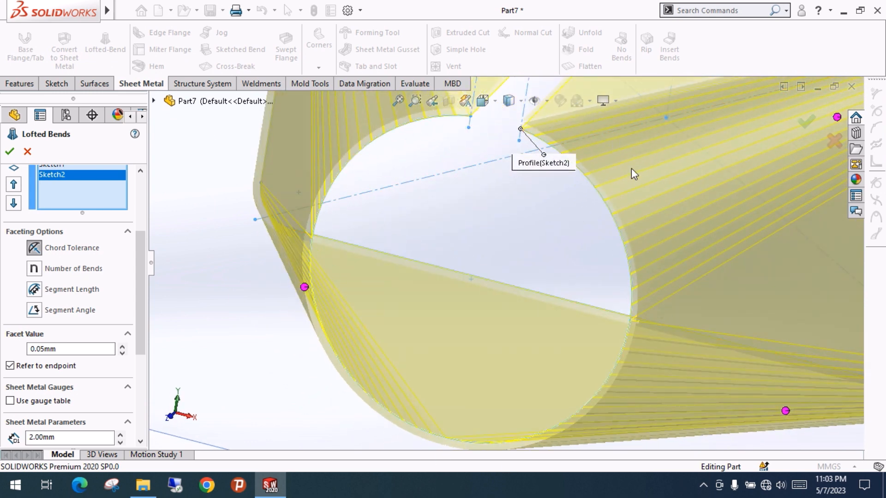
{"action": "key", "text": "z"}
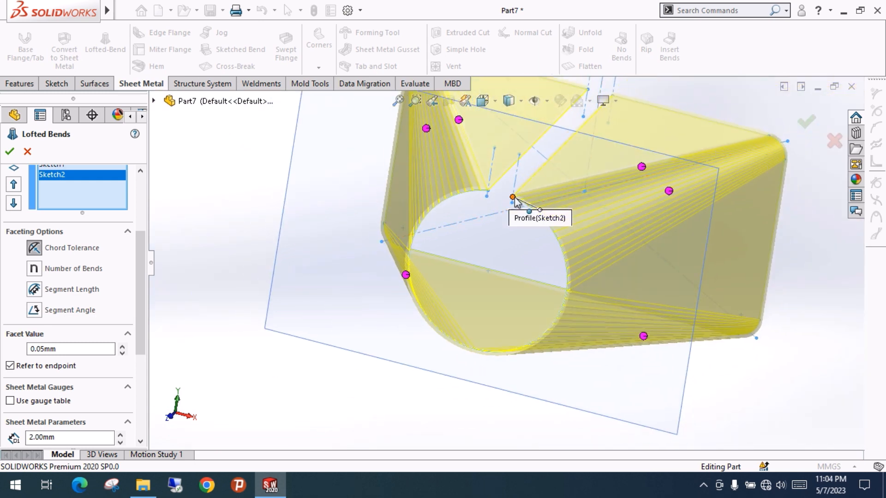
{"action": "scroll", "coordinate": [528, 206], "scroll_direction": "down", "scroll_amount": 3}
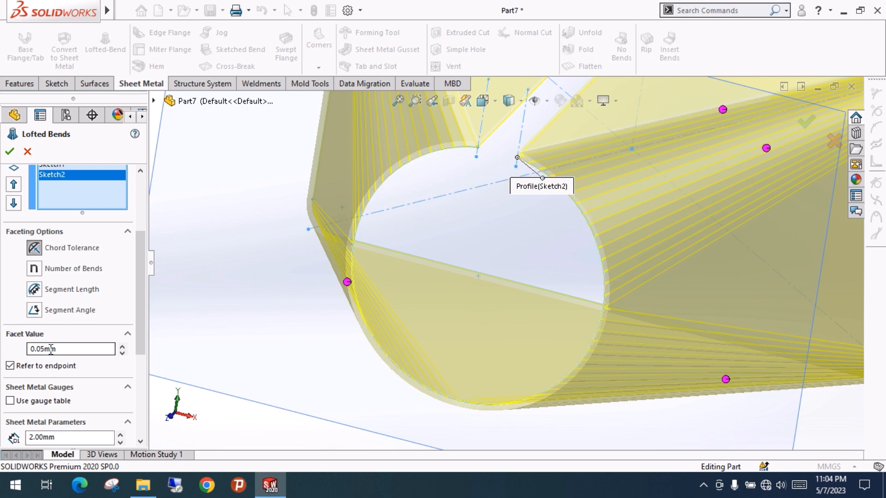
{"action": "left_click_drag", "start_coordinate": [71, 348], "coordinate": [9, 352]}
{"action": "left_click", "coordinate": [10, 351]}
Review the preview and faceting options, and create the lofted bend with Chord Tolerance faceting
{"action": "scroll", "coordinate": [607, 173], "scroll_direction": "down", "scroll_amount": 5}
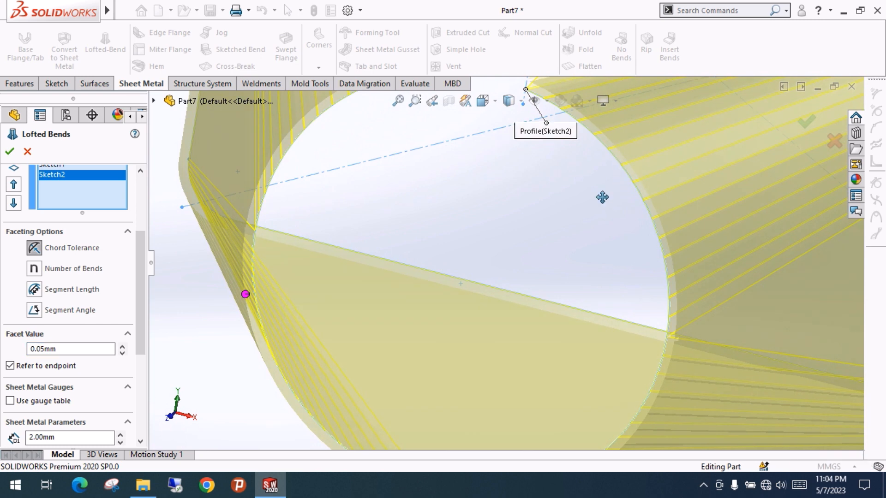
{"action": "key", "text": "f"}
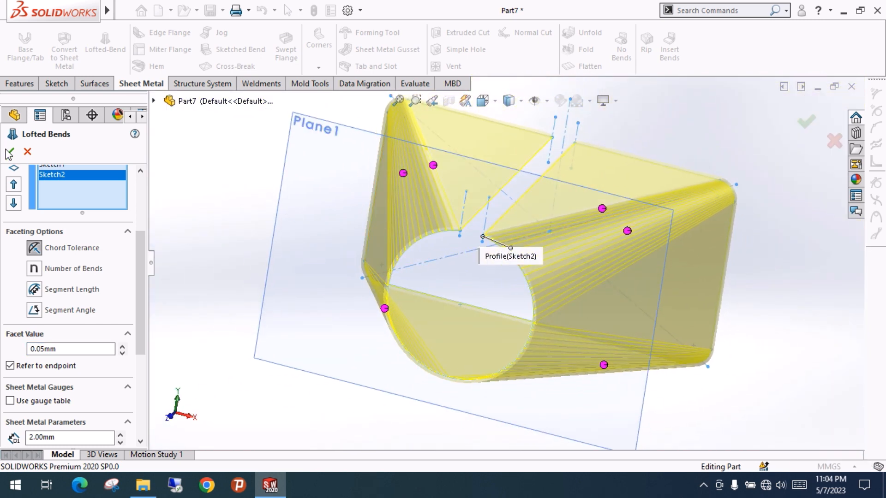
{"action": "scroll", "coordinate": [140, 262], "scroll_direction": "up", "scroll_amount": 3}
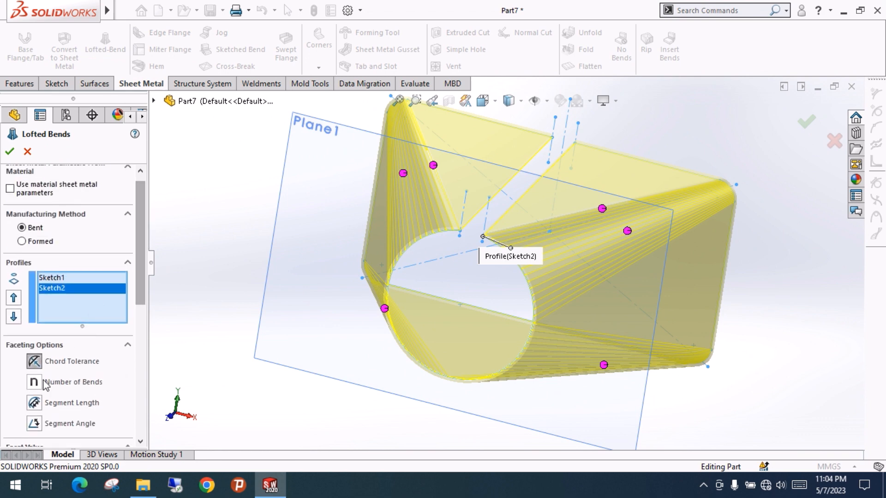
{"action": "scroll", "coordinate": [137, 272], "scroll_direction": "down", "scroll_amount": 3}
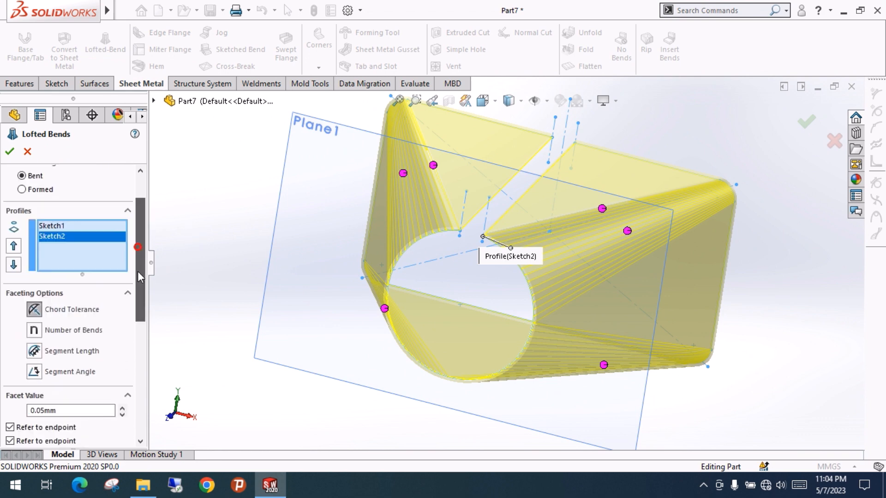
{"action": "middle_click_drag", "start_coordinate": [306, 237], "coordinate": [277, 251]}
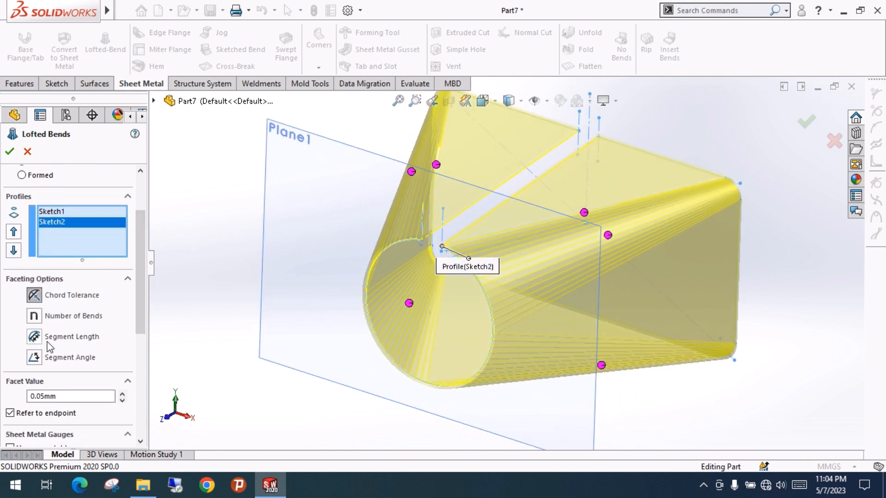
{"action": "left_click", "coordinate": [10, 152]}
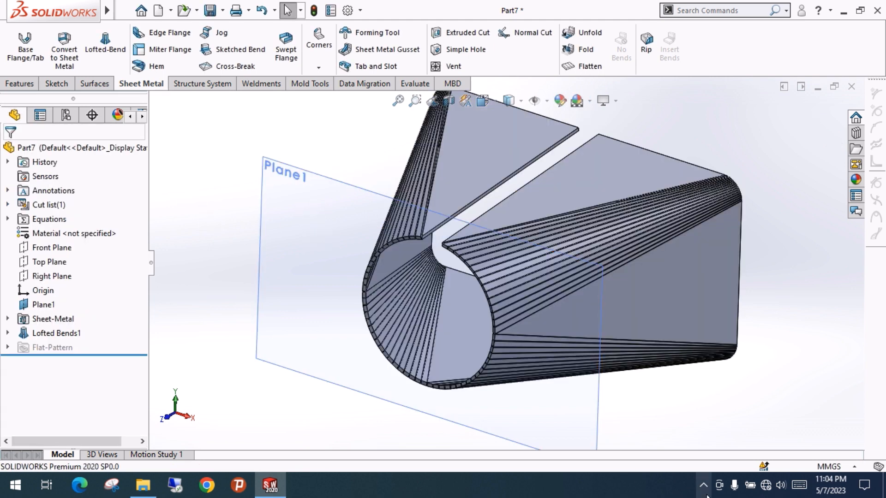
Flatten the rectangle-to-circle lofted bend and show its flat pattern in the Top view
{"action": "left_click", "coordinate": [322, 274]}
{"action": "middle_click_drag", "start_coordinate": [531, 240], "coordinate": [502, 198]}
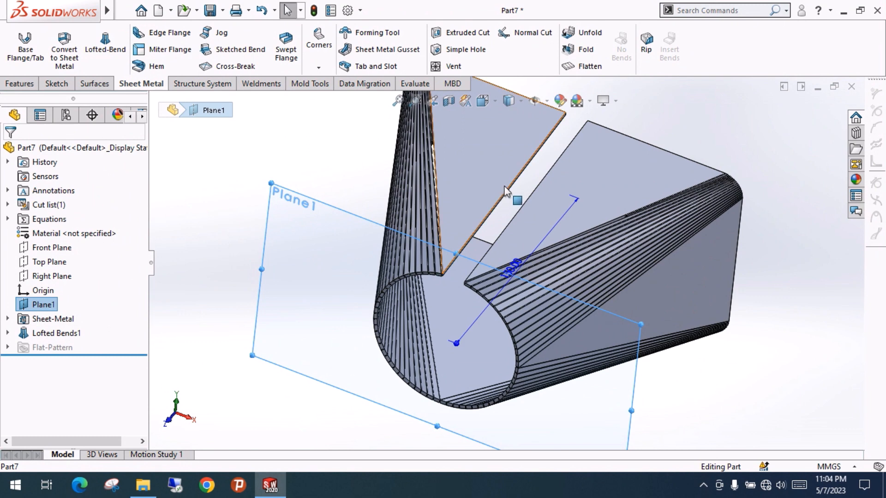
{"action": "scroll", "coordinate": [510, 198], "scroll_direction": "up", "scroll_amount": 3}
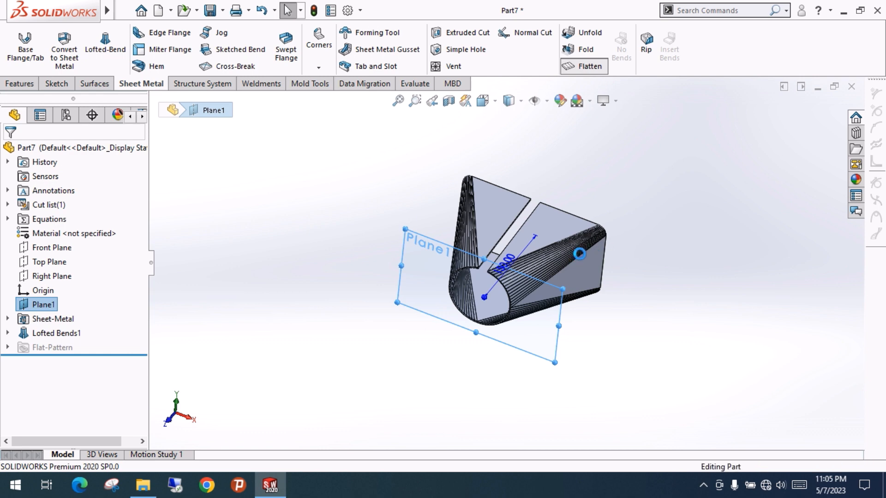
{"action": "middle_click_drag", "start_coordinate": [498, 269], "coordinate": [403, 325]}
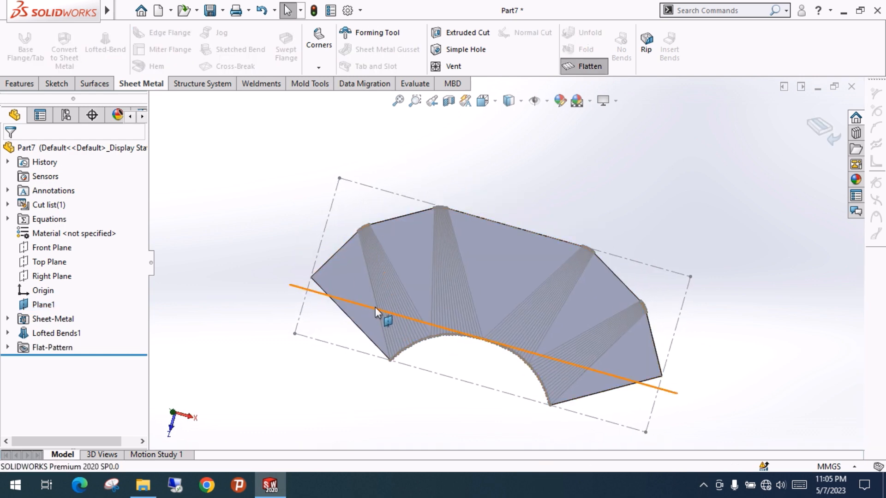
{"action": "key", "text": "ctrl+5"}
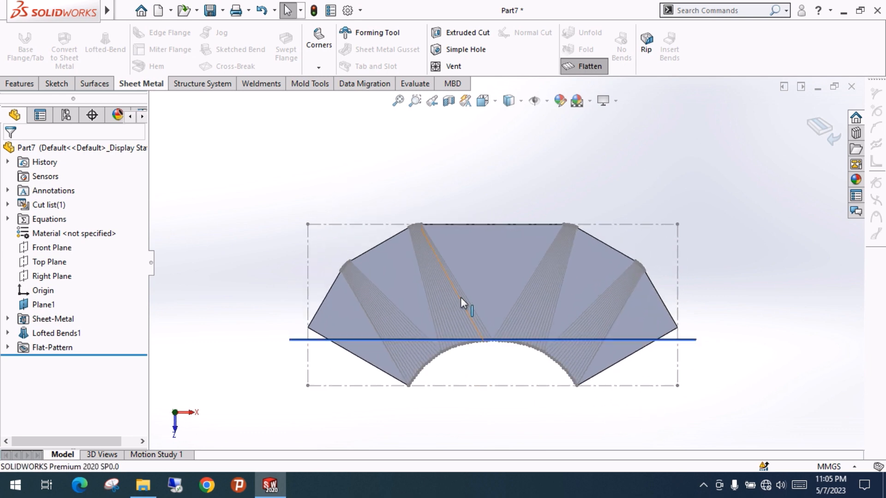
Inspect the bend lines and faceted curved edge of the flat pattern, and return the part to its folded state
{"action": "middle_click_drag", "start_coordinate": [472, 245], "coordinate": [484, 258], "text": "ctrl"}
{"action": "scroll", "coordinate": [482, 217], "scroll_direction": "down", "scroll_amount": 4}
{"action": "scroll", "coordinate": [480, 286], "scroll_direction": "up", "scroll_amount": 5}
{"action": "scroll", "coordinate": [482, 277], "scroll_direction": "up", "scroll_amount": 1}
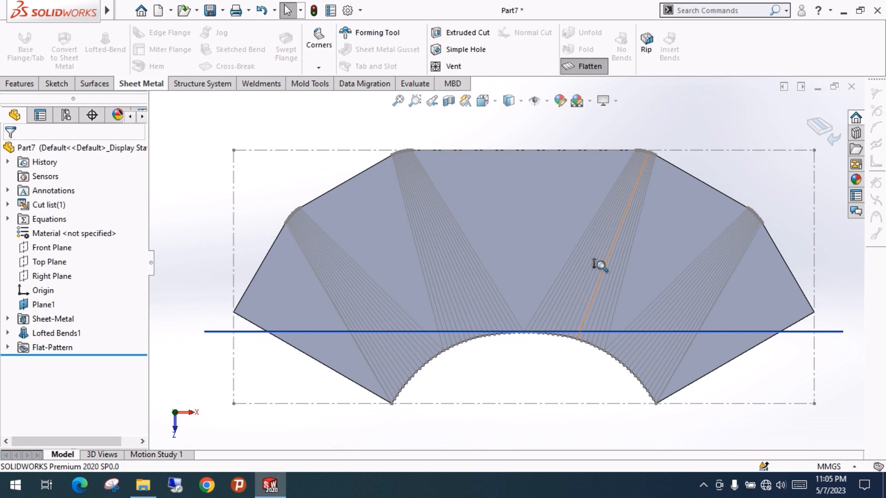
{"action": "scroll", "coordinate": [595, 264], "scroll_direction": "down", "scroll_amount": 5}
{"action": "scroll", "coordinate": [612, 375], "scroll_direction": "up", "scroll_amount": 2}
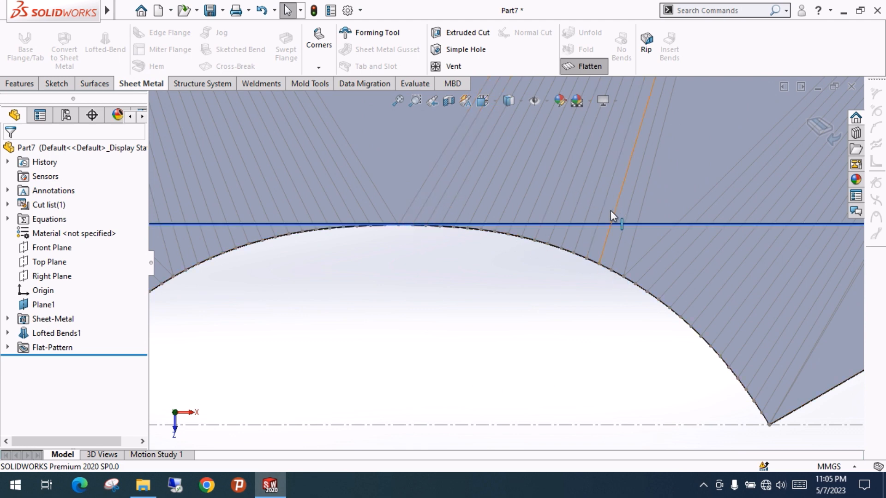
{"action": "key", "text": "f"}
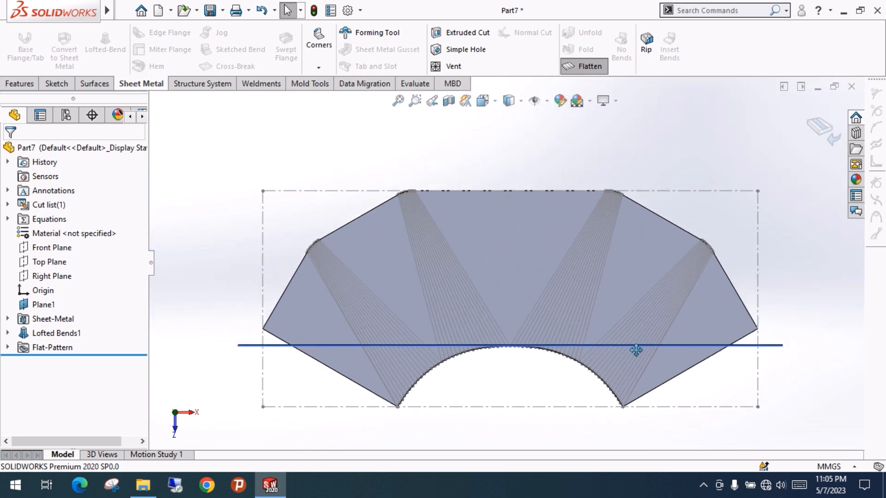
{"action": "middle_click_drag", "start_coordinate": [636, 351], "coordinate": [644, 369], "text": "ctrl"}
{"action": "left_click", "coordinate": [823, 130]}
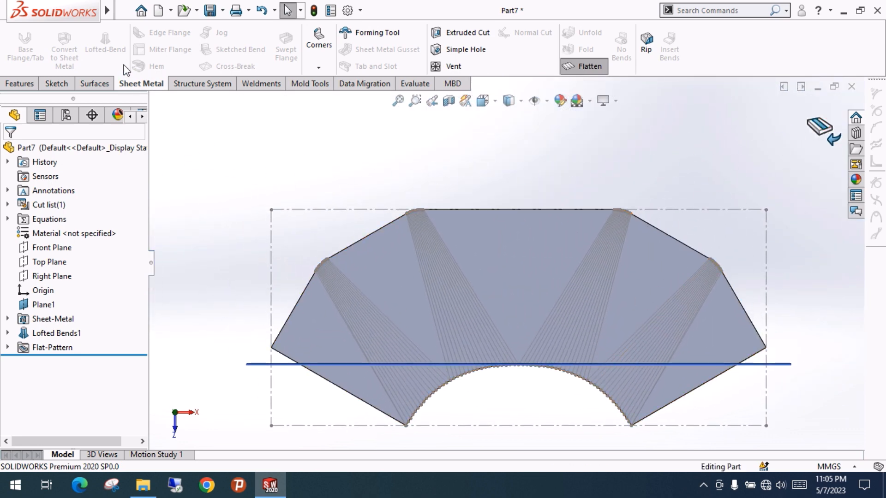